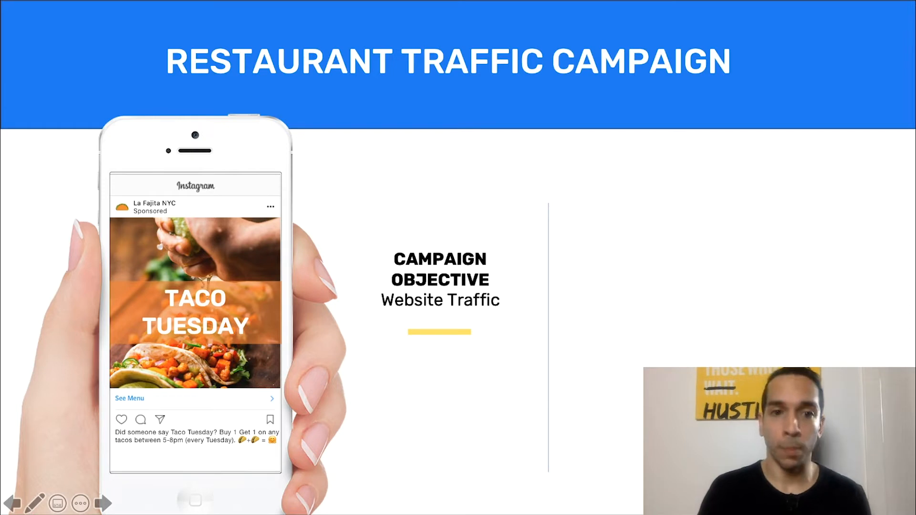
{"action": "key", "text": "Right"}
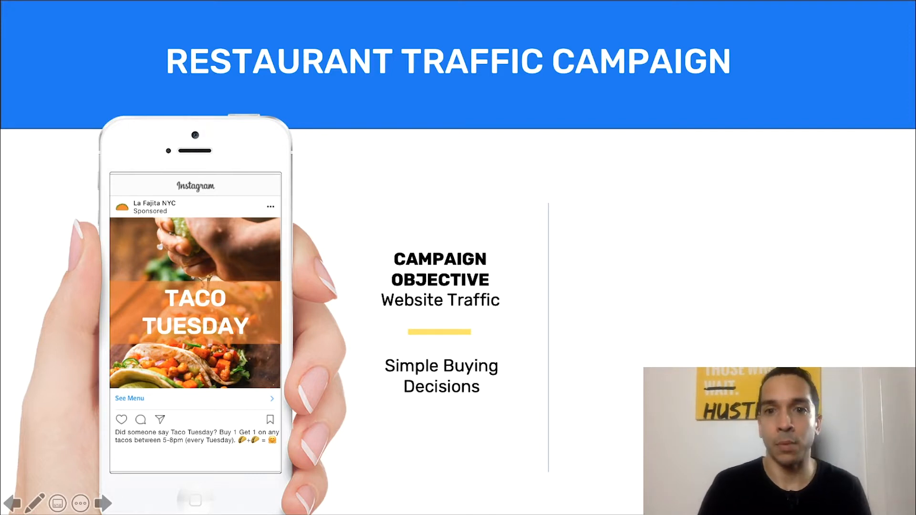
{"action": "key", "text": "Right"}
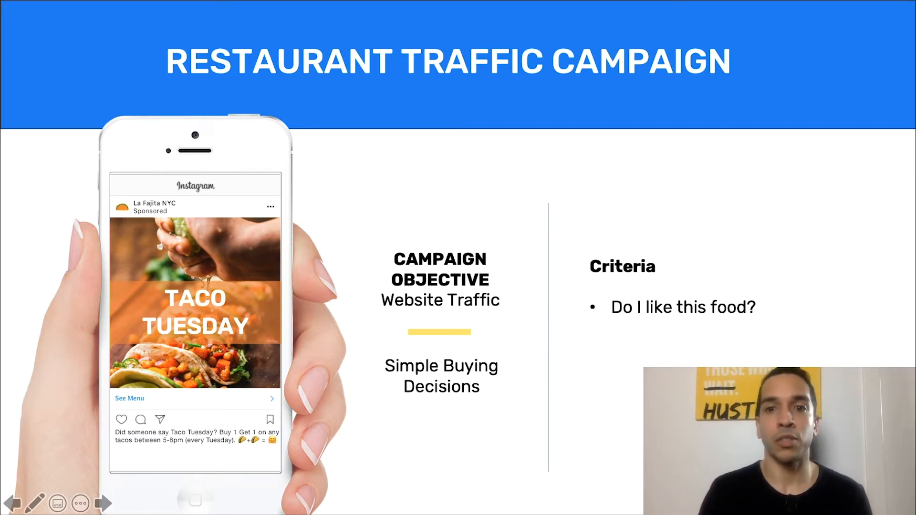
{"action": "key", "text": "Right"}
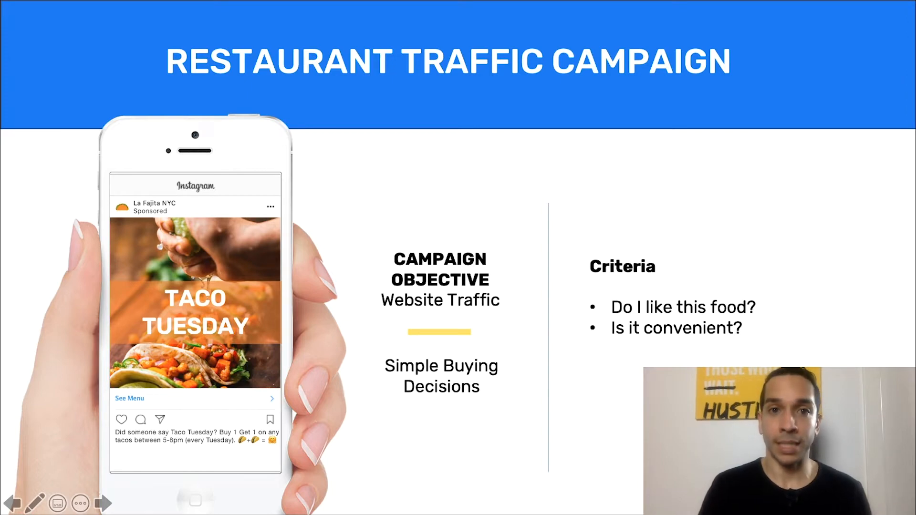
{"action": "key", "text": "Right"}
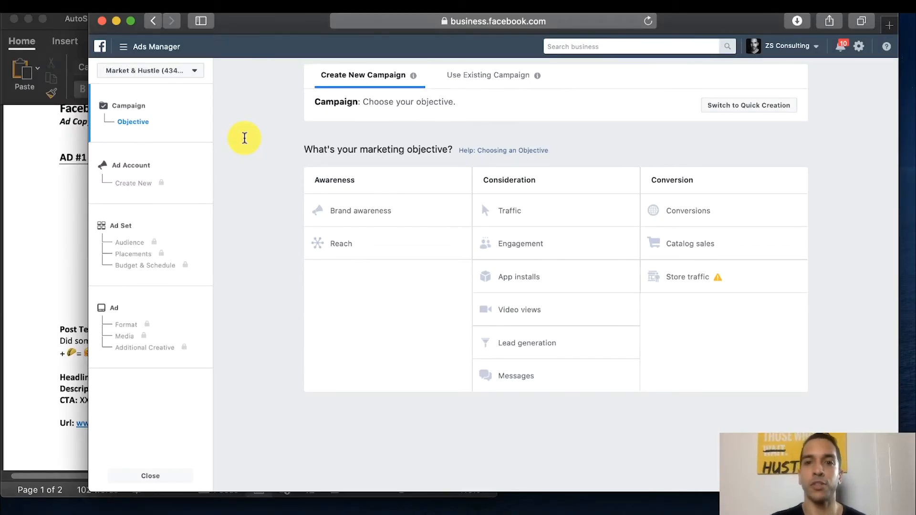
Step: Choose Traffic as the new campaign's marketing objective
{"action": "left_click", "coordinate": [527, 210]}
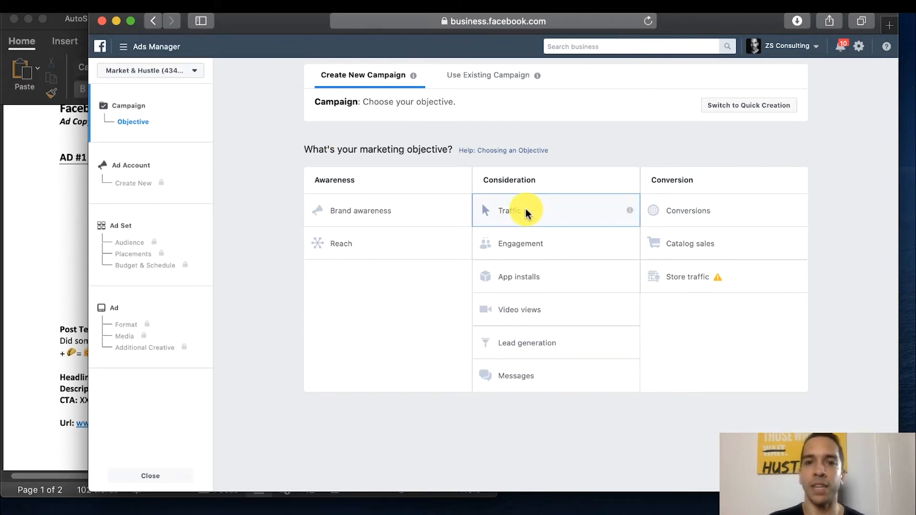
{"action": "left_click", "coordinate": [526, 211]}
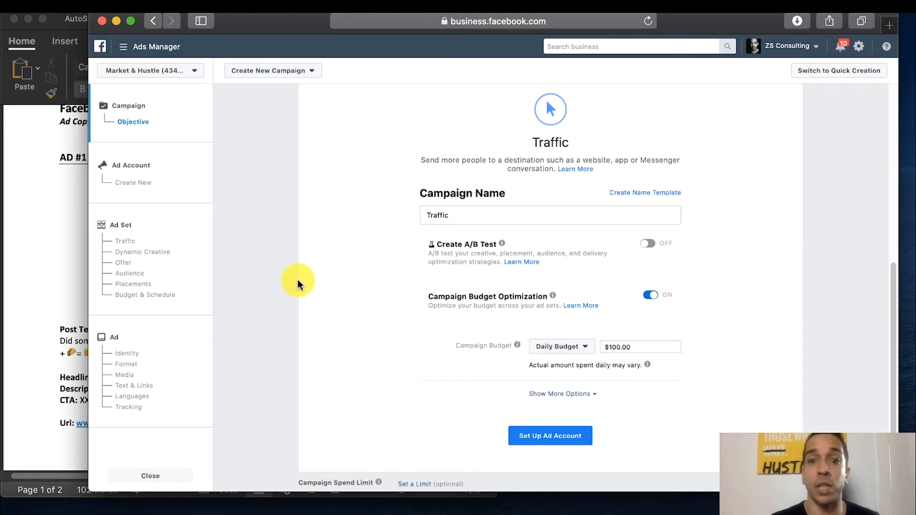
Step: Switch to the Facebook Local Store Traffic Campaigns document in Word and widen its window to show the full page
{"action": "key", "text": "super+Tab"}
{"action": "scroll", "coordinate": [245, 291], "scroll_direction": "down", "scroll_amount": 5}
{"action": "scroll", "coordinate": [245, 291], "scroll_direction": "up", "scroll_amount": 7}
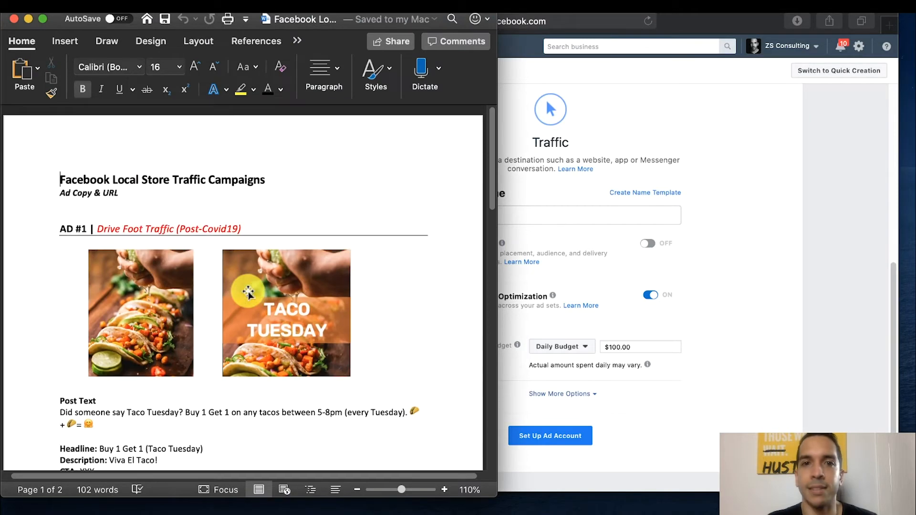
{"action": "left_click_drag", "start_coordinate": [497, 226], "coordinate": [517, 156]}
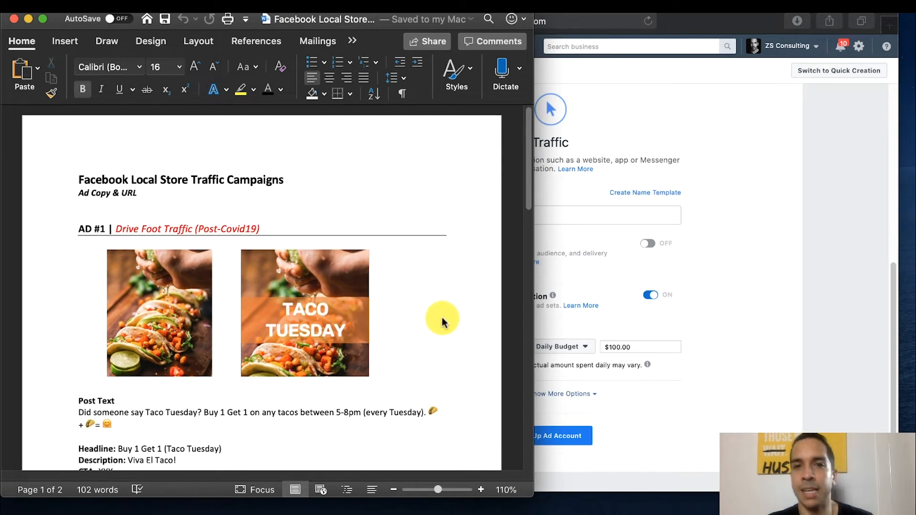
{"action": "left_click_drag", "start_coordinate": [534, 161], "coordinate": [714, 181]}
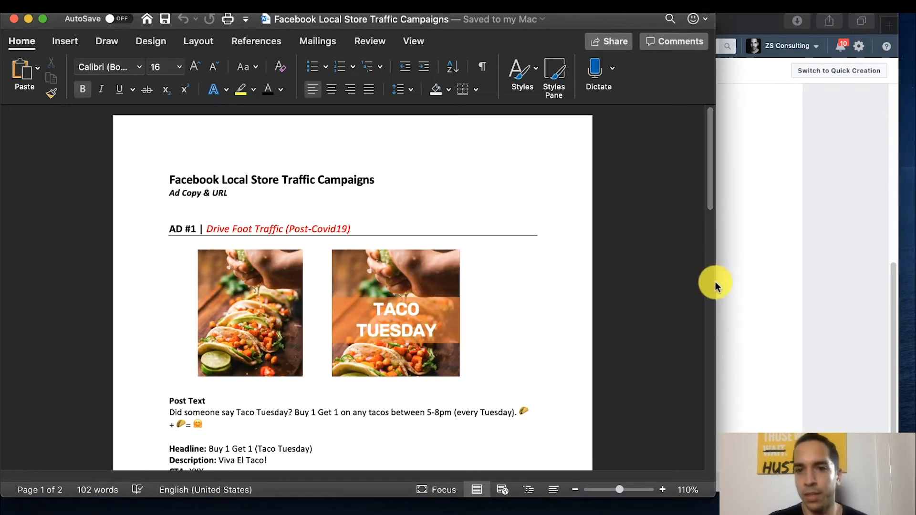
{"action": "left_click_drag", "start_coordinate": [716, 282], "coordinate": [750, 282]}
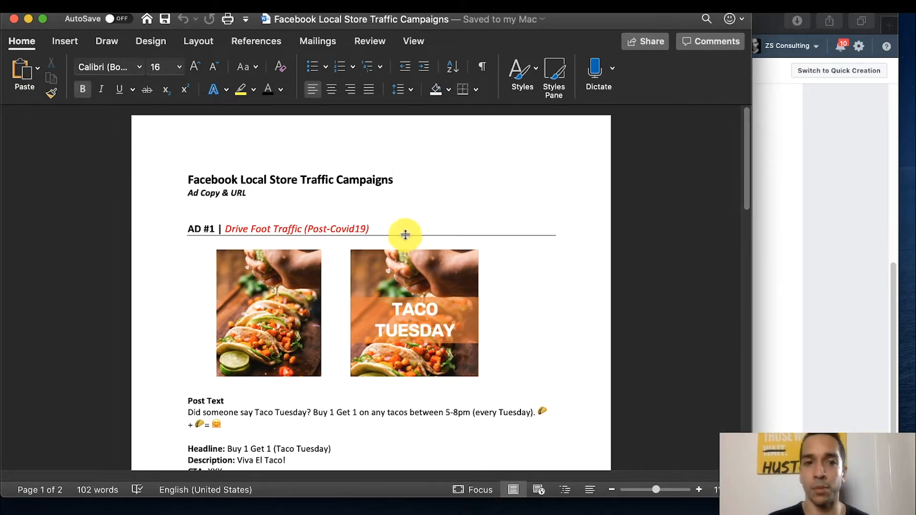
Step: Review the Ad #1 copy for driving foot traffic, including its heading, post text, headline and URL
{"action": "left_click", "coordinate": [378, 229]}
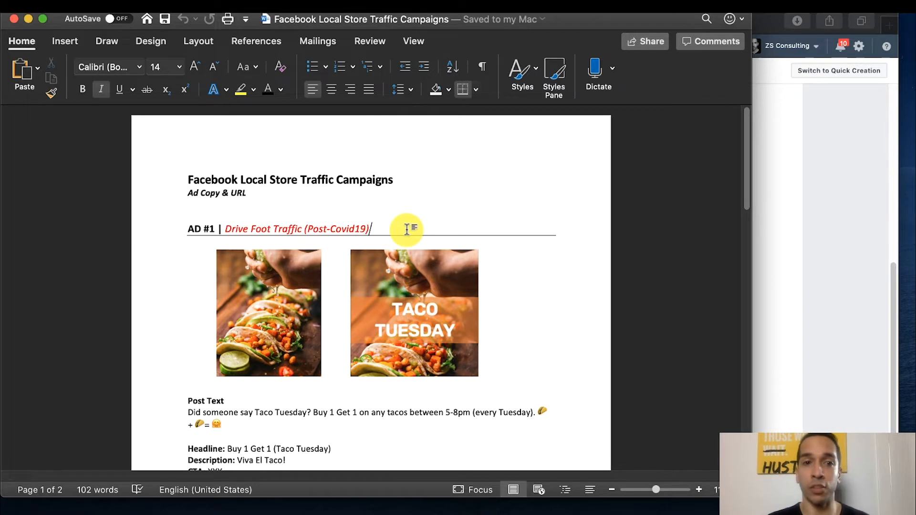
{"action": "left_click_drag", "start_coordinate": [407, 229], "coordinate": [247, 230]}
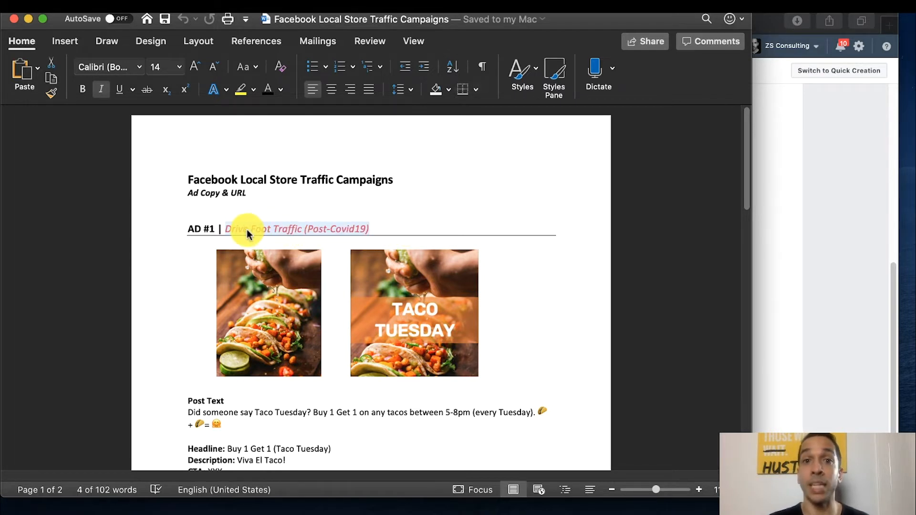
{"action": "left_click", "coordinate": [374, 228]}
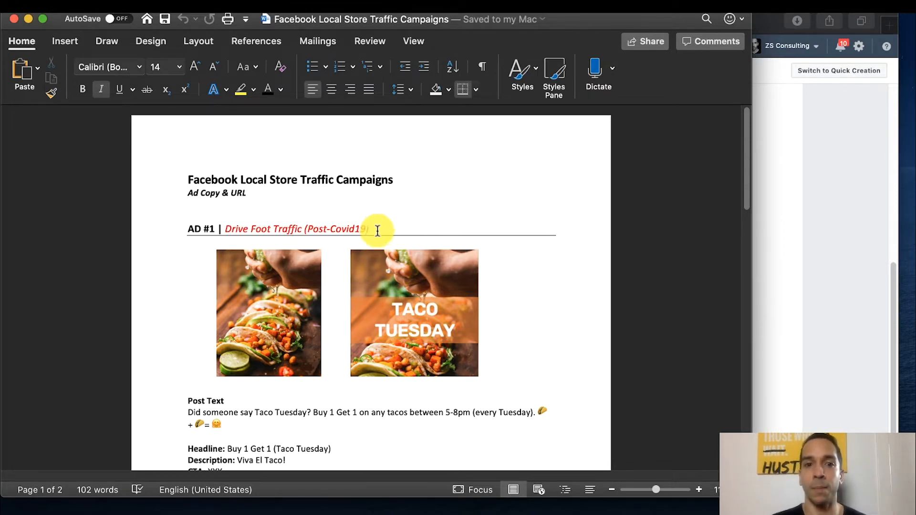
{"action": "scroll", "coordinate": [358, 310], "scroll_direction": "down", "scroll_amount": 1}
{"action": "scroll", "coordinate": [360, 346], "scroll_direction": "down", "scroll_amount": 3}
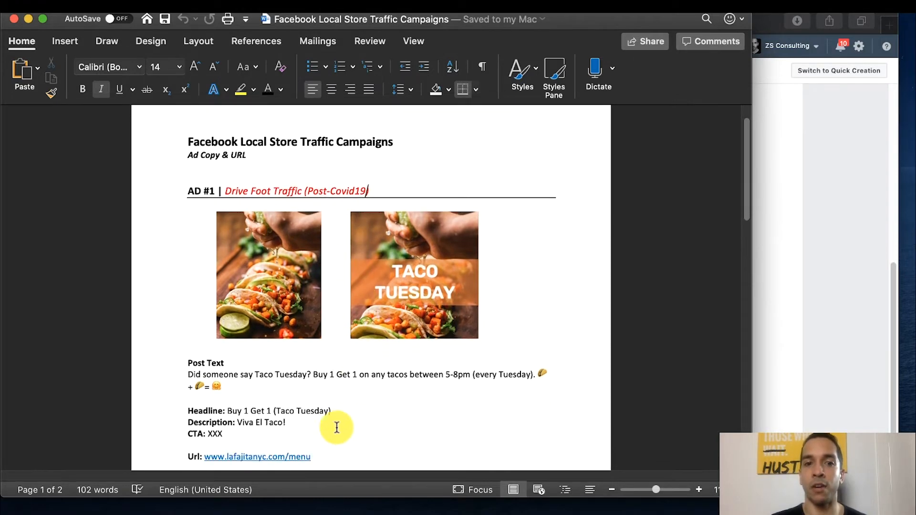
{"action": "left_click_drag", "start_coordinate": [229, 411], "coordinate": [334, 411]}
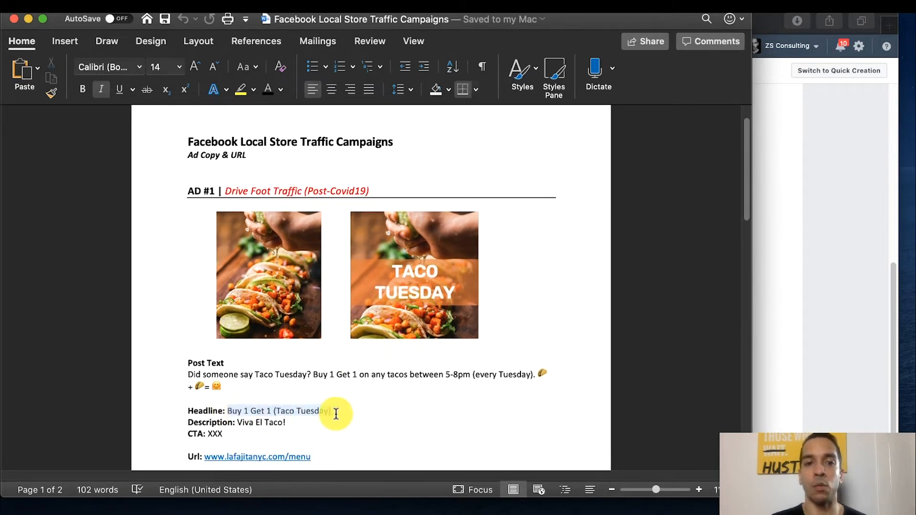
{"action": "left_click", "coordinate": [302, 386]}
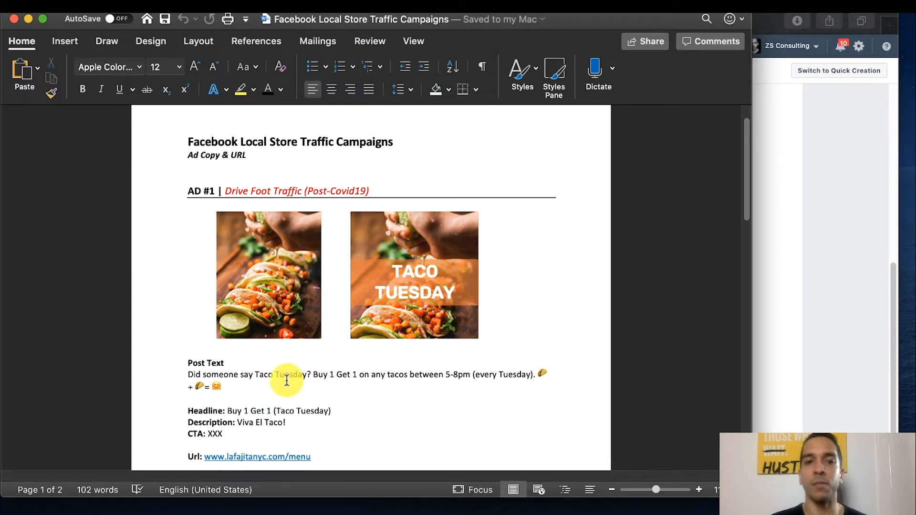
{"action": "scroll", "coordinate": [320, 389], "scroll_direction": "down", "scroll_amount": 5}
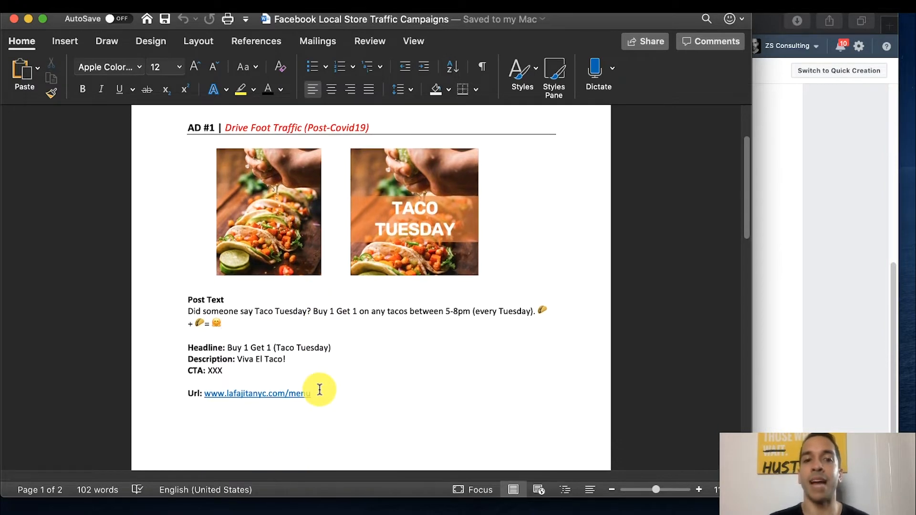
Step: Review the Ad #2 copy for delivery orders, including its heading, free delivery description and URL
{"action": "scroll", "coordinate": [319, 389], "scroll_direction": "down", "scroll_amount": 15}
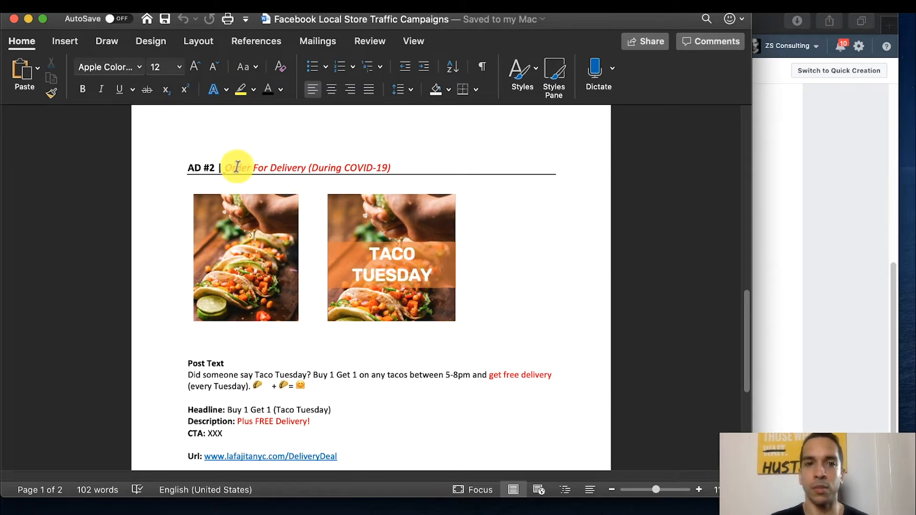
{"action": "left_click_drag", "start_coordinate": [229, 167], "coordinate": [400, 170]}
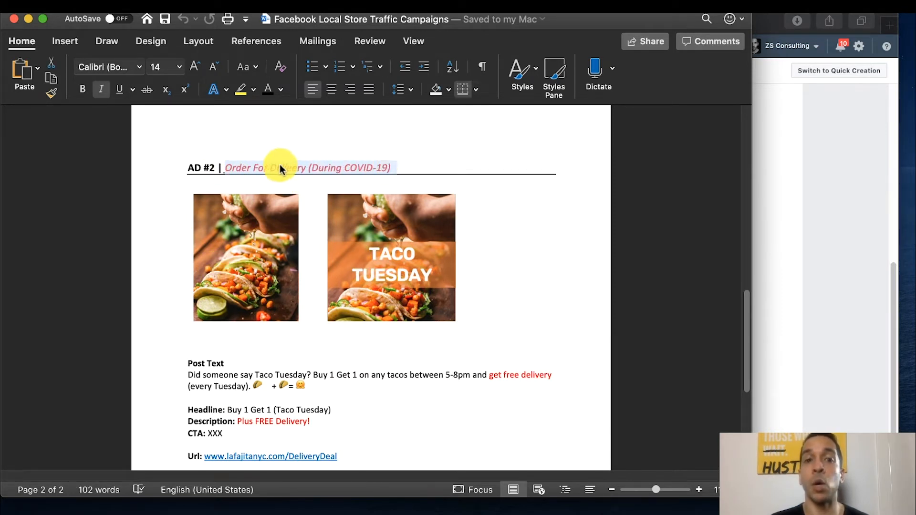
{"action": "left_click", "coordinate": [425, 165]}
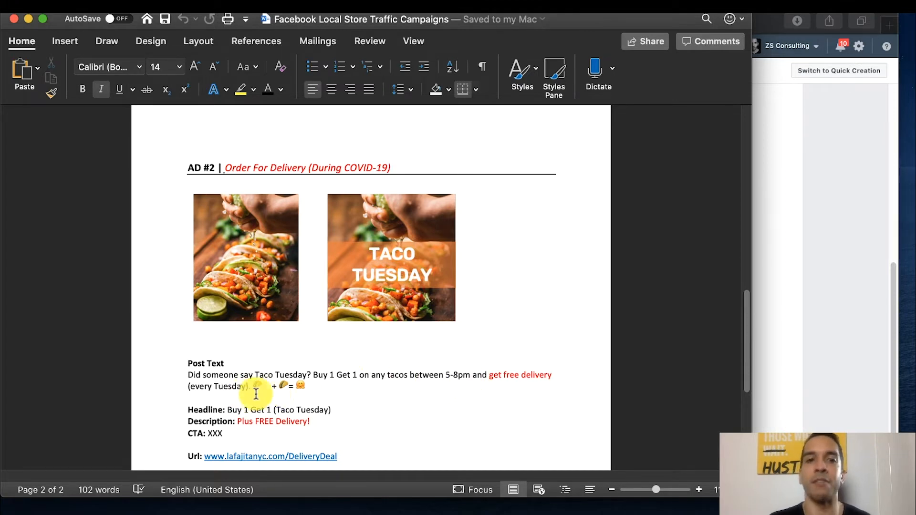
{"action": "left_click_drag", "start_coordinate": [327, 422], "coordinate": [245, 423]}
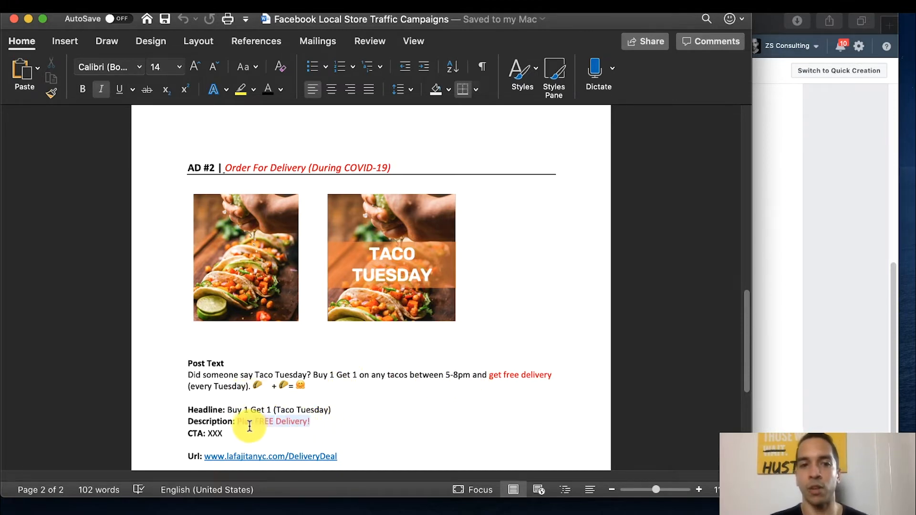
{"action": "left_click", "coordinate": [398, 410]}
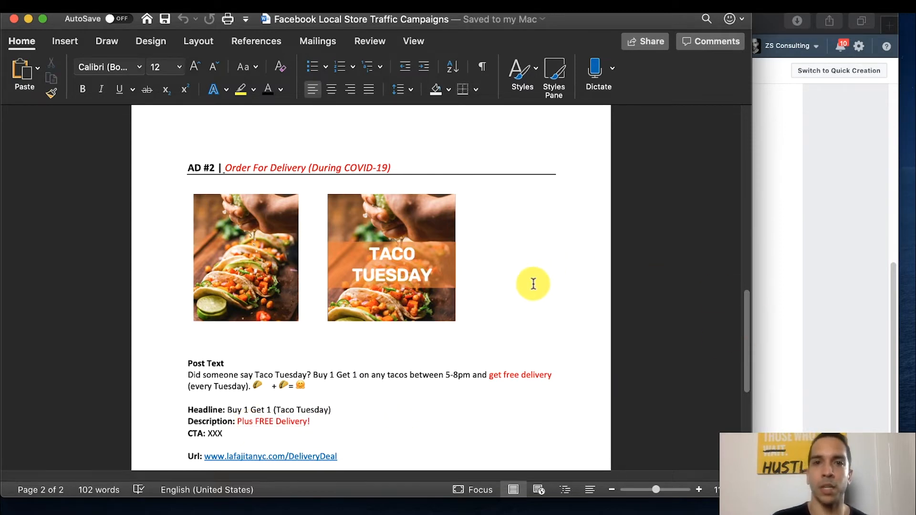
{"action": "scroll", "coordinate": [526, 302], "scroll_direction": "down", "scroll_amount": 5}
{"action": "scroll", "coordinate": [525, 310], "scroll_direction": "up", "scroll_amount": 10}
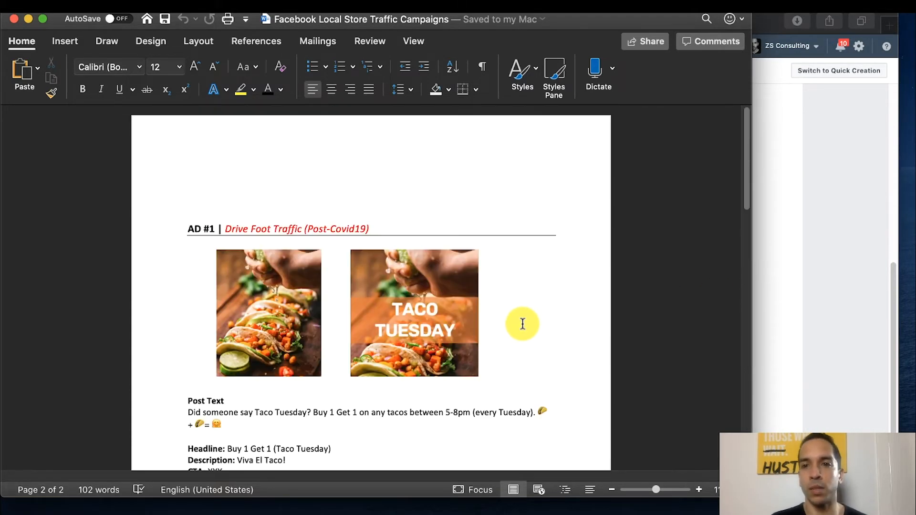
Step: Switch back to Ads Manager, name the campaign Traffic_Test and continue to the ad set settings
{"action": "left_click", "coordinate": [800, 296]}
{"action": "left_click", "coordinate": [474, 217]}
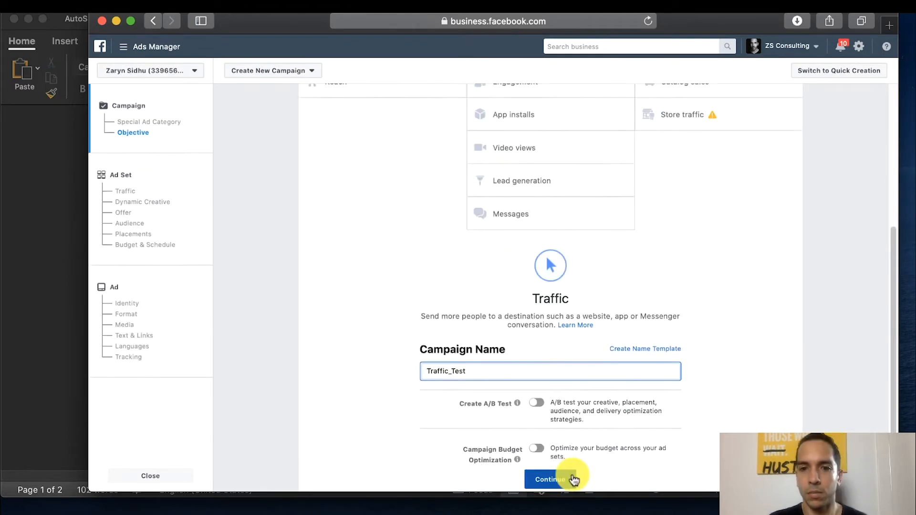
{"action": "left_click", "coordinate": [573, 478]}
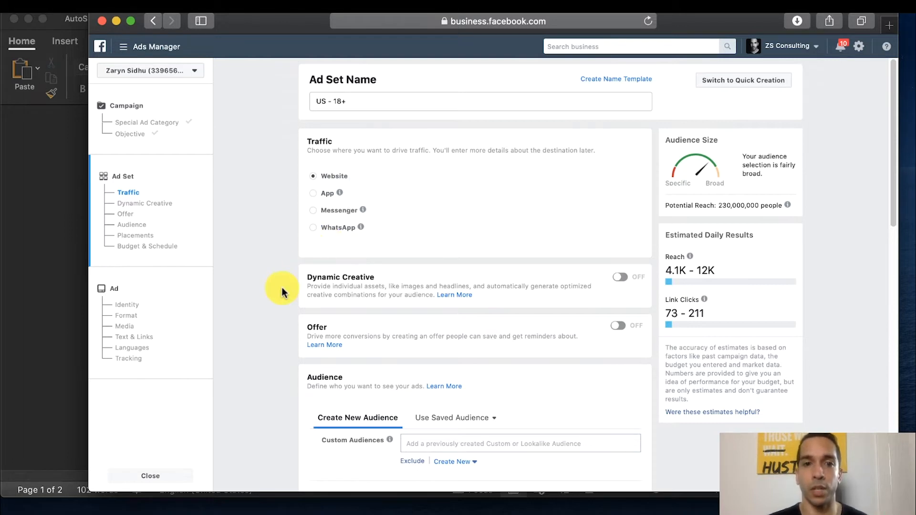
Step: Set the ad set's audience location to the borough of Manhattan, New York, United States
{"action": "scroll", "coordinate": [281, 285], "scroll_direction": "down", "scroll_amount": 1}
{"action": "scroll", "coordinate": [287, 286], "scroll_direction": "down", "scroll_amount": 2}
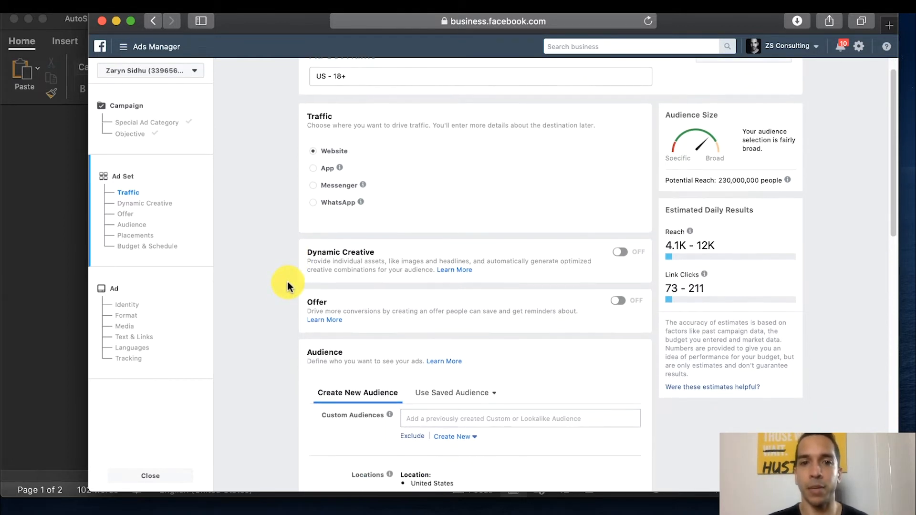
{"action": "scroll", "coordinate": [288, 281], "scroll_direction": "down", "scroll_amount": 2}
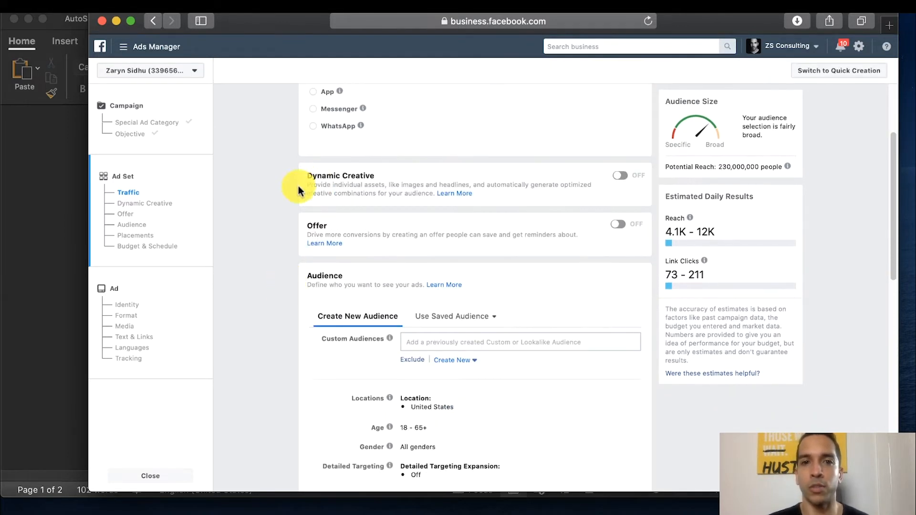
{"action": "scroll", "coordinate": [301, 232], "scroll_direction": "down", "scroll_amount": 2}
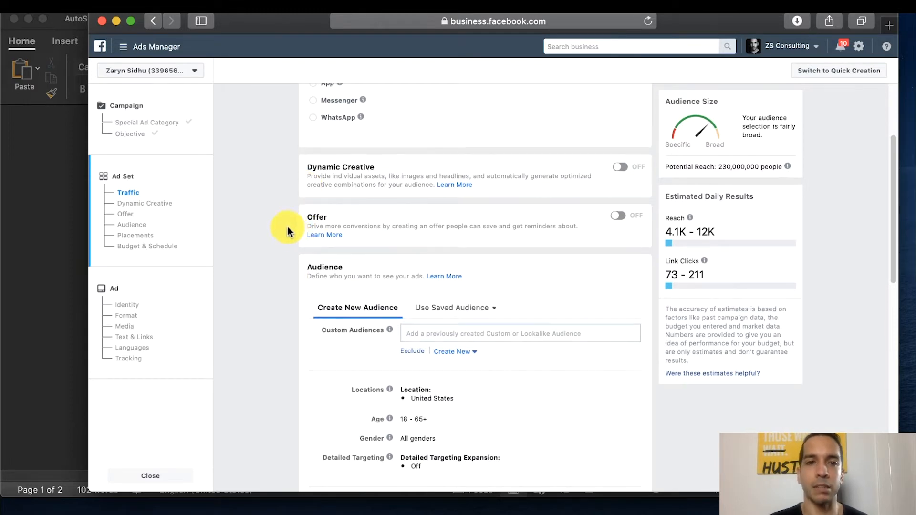
{"action": "scroll", "coordinate": [298, 224], "scroll_direction": "down", "scroll_amount": 1}
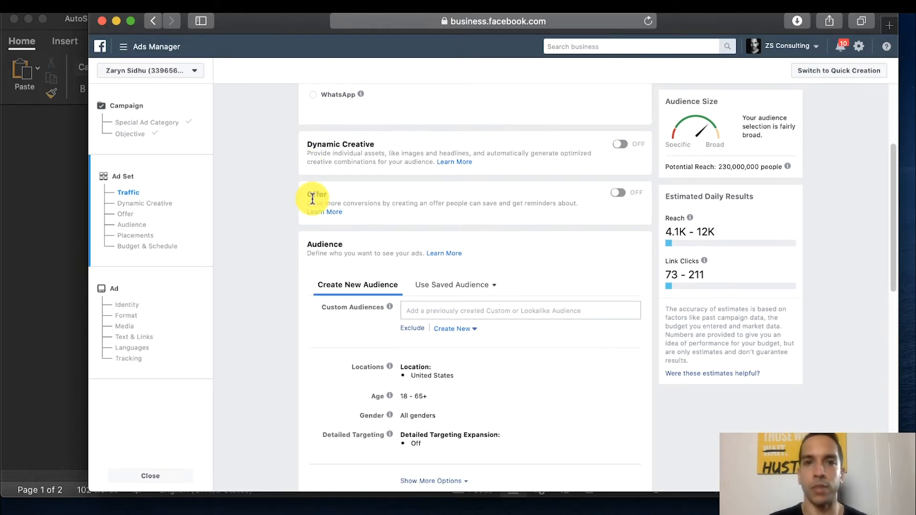
{"action": "scroll", "coordinate": [311, 208], "scroll_direction": "down", "scroll_amount": 5}
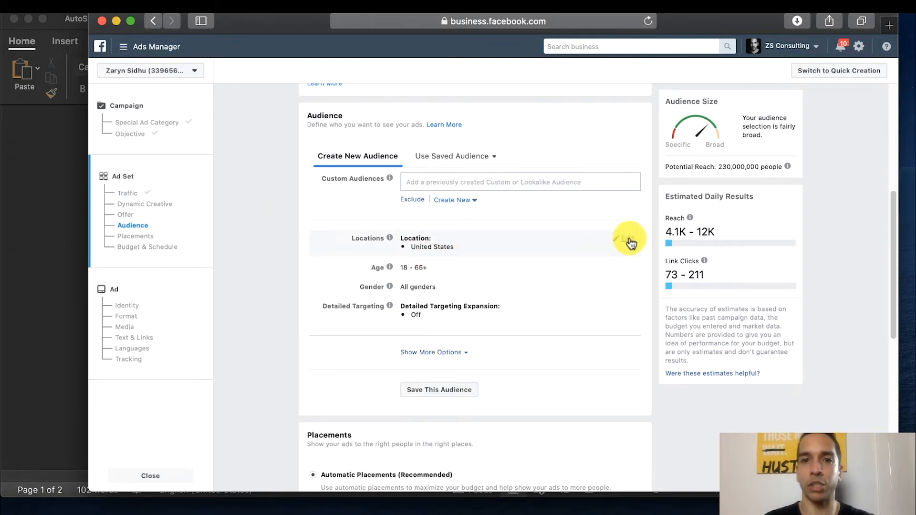
{"action": "left_click", "coordinate": [629, 241]}
{"action": "left_click", "coordinate": [502, 296]}
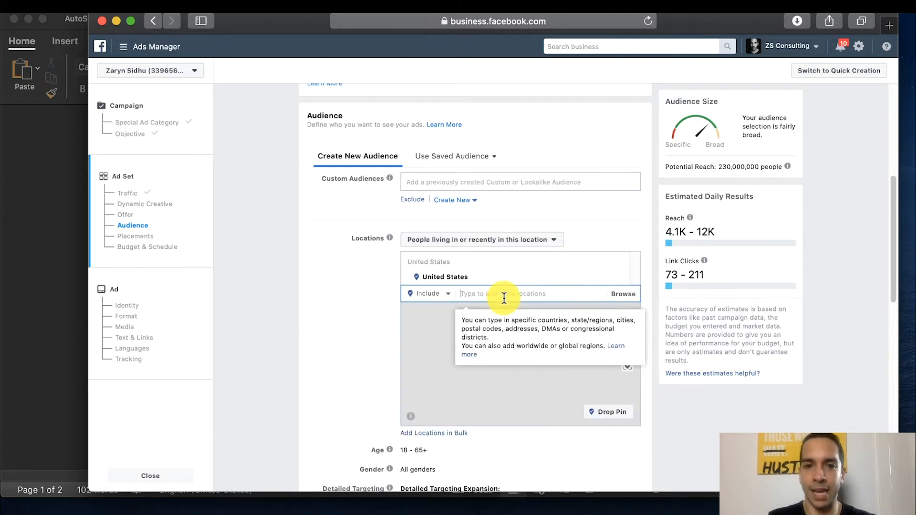
{"action": "type", "text": "manhatta"}
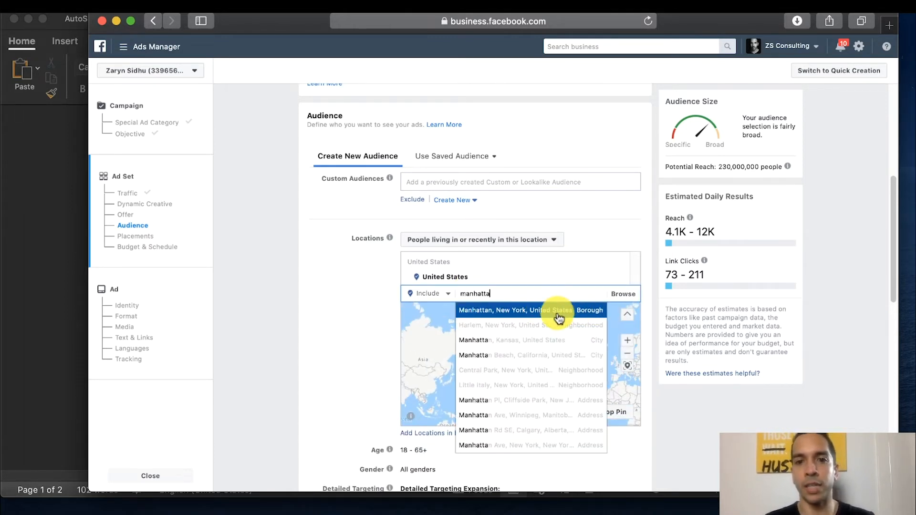
{"action": "left_click", "coordinate": [558, 312]}
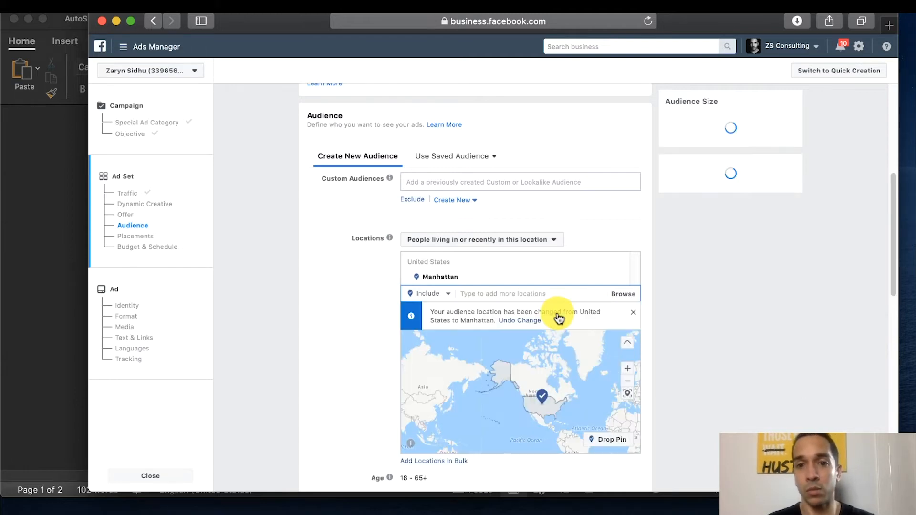
Step: Examine the targeted area up close on the audience location map
{"action": "left_click", "coordinate": [630, 373]}
{"action": "left_click", "coordinate": [630, 373]}
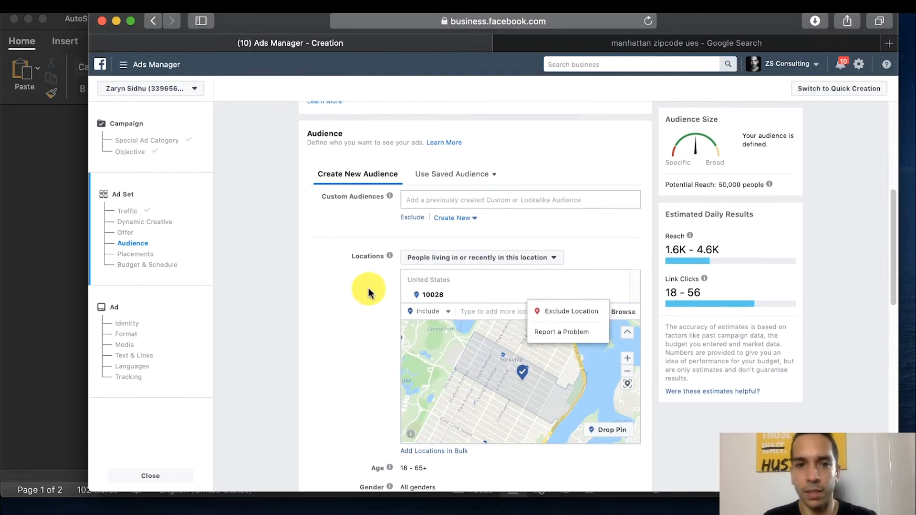
{"action": "left_click", "coordinate": [369, 292]}
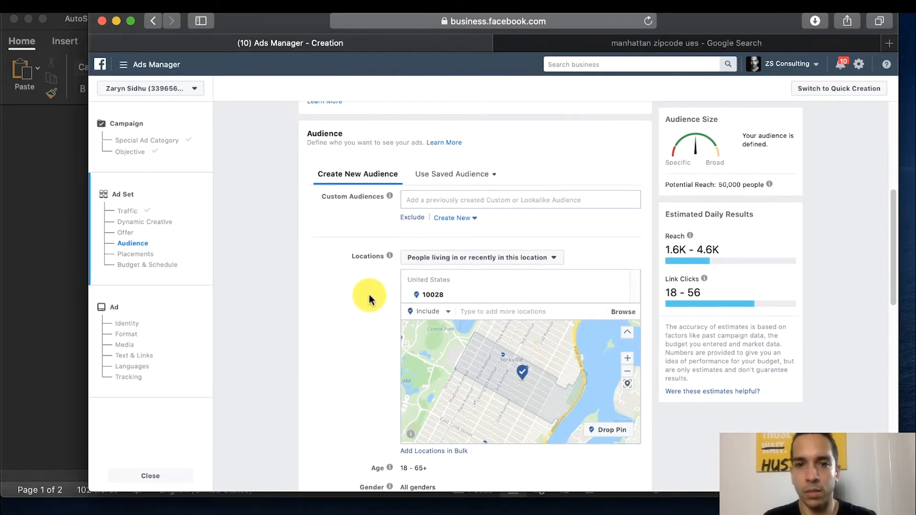
Step: Inspect the 10028 ZIP code area on the location map and review the audience's potential reach estimate
{"action": "left_click", "coordinate": [627, 359]}
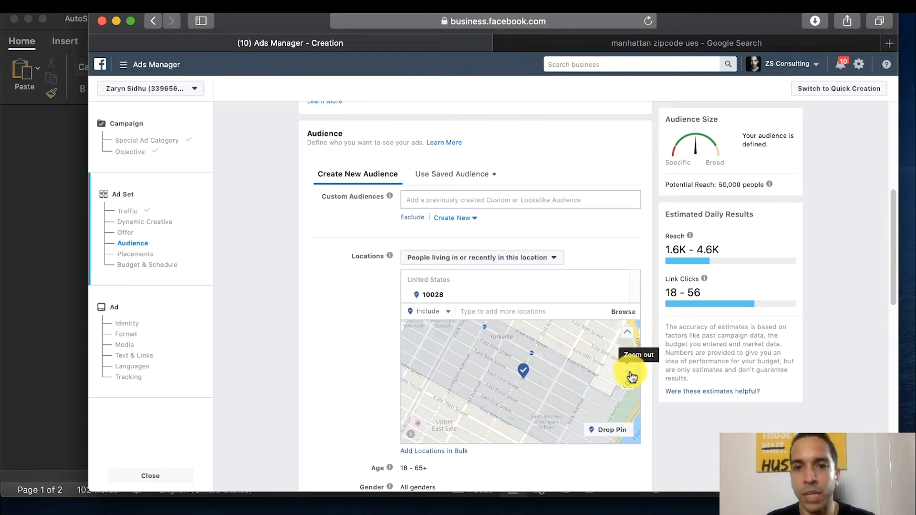
{"action": "left_click", "coordinate": [631, 376]}
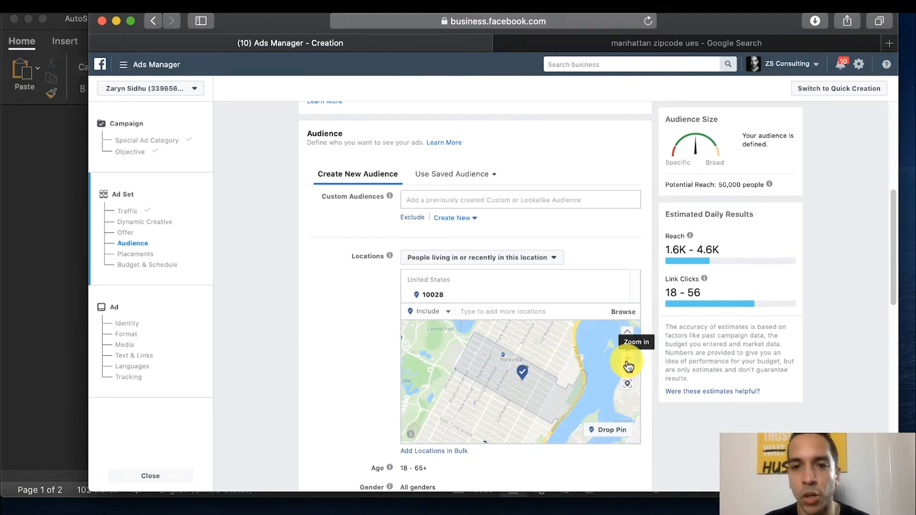
{"action": "left_click", "coordinate": [628, 364]}
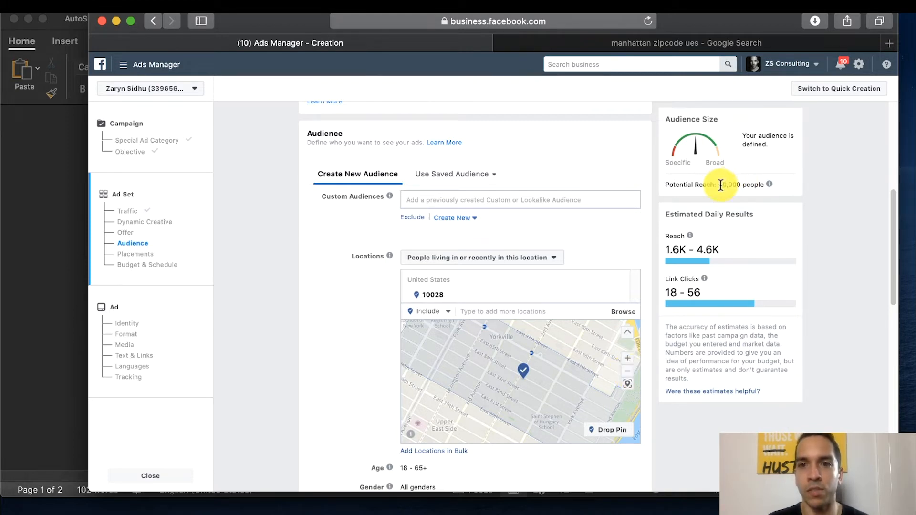
{"action": "left_click_drag", "start_coordinate": [721, 185], "coordinate": [741, 186]}
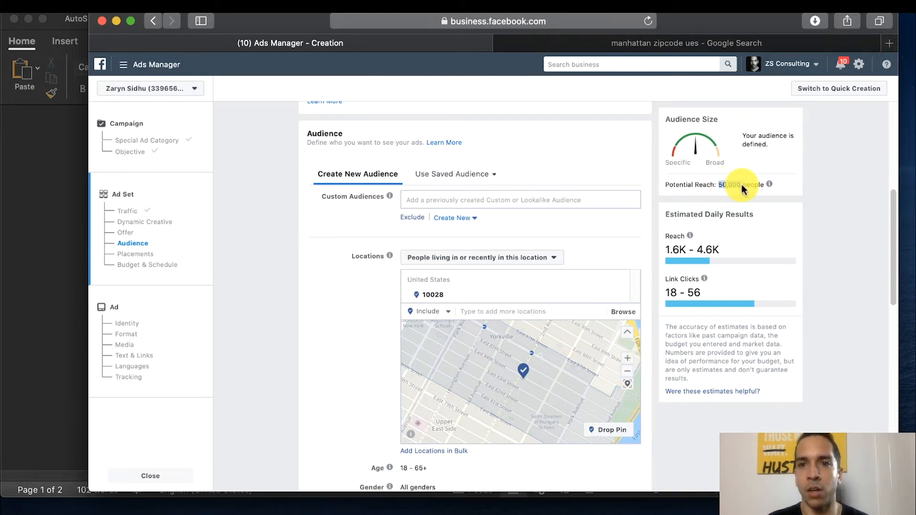
{"action": "scroll", "coordinate": [734, 221], "scroll_direction": "up", "scroll_amount": 5}
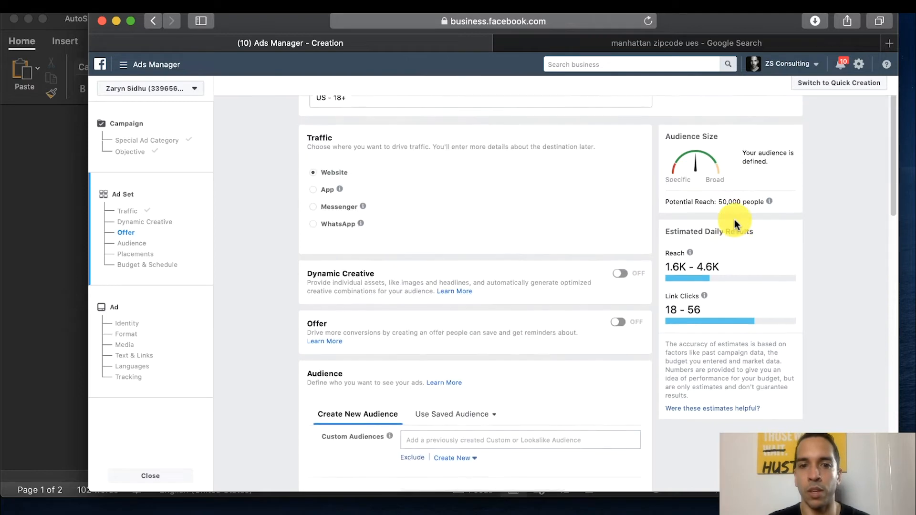
Step: Set the audience's age range to 21–54
{"action": "scroll", "coordinate": [288, 339], "scroll_direction": "down", "scroll_amount": 6}
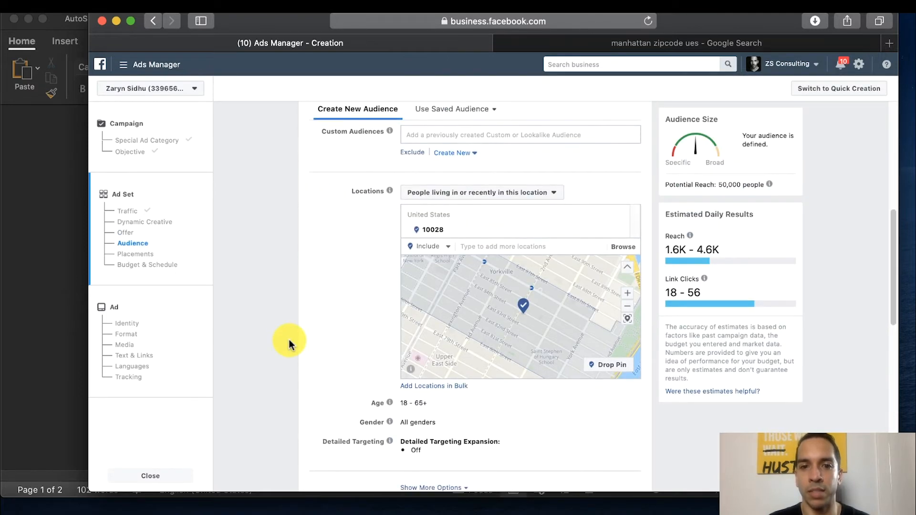
{"action": "scroll", "coordinate": [288, 340], "scroll_direction": "down", "scroll_amount": 2}
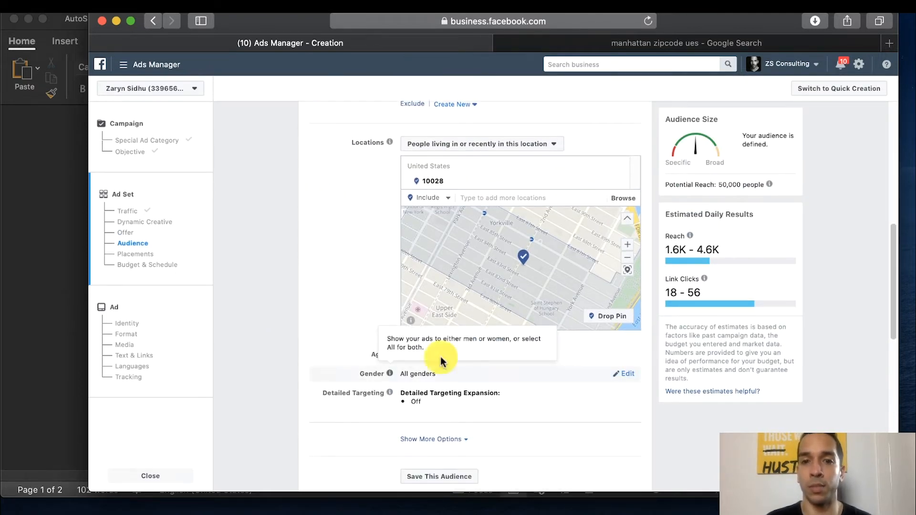
{"action": "left_click", "coordinate": [627, 356]}
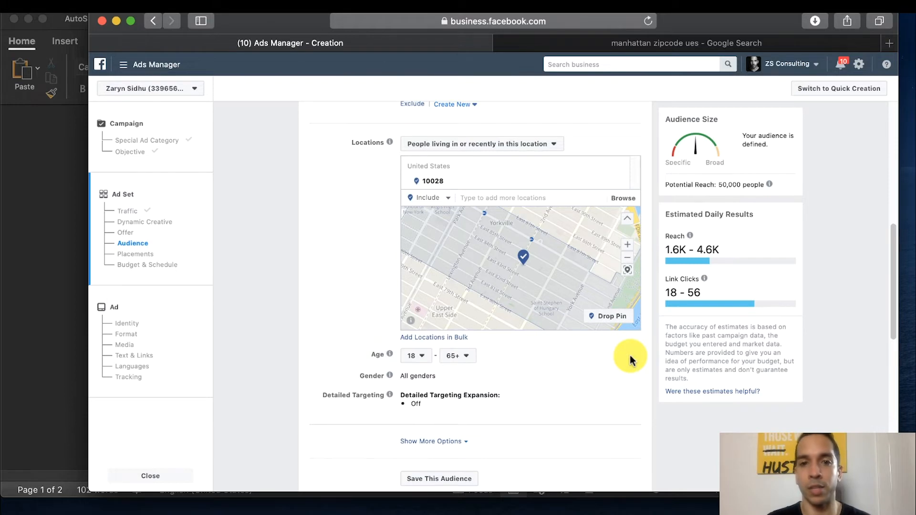
{"action": "left_click", "coordinate": [409, 357]}
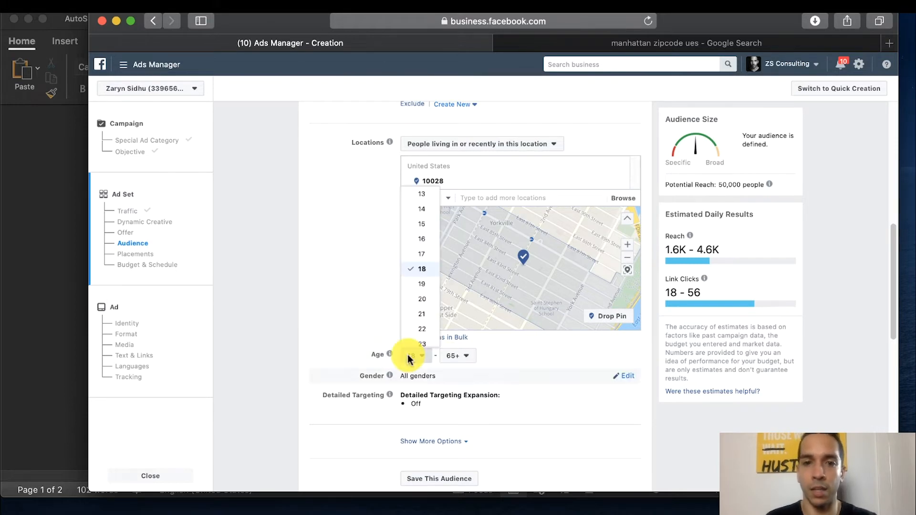
{"action": "left_click", "coordinate": [422, 314]}
{"action": "left_click", "coordinate": [461, 357]}
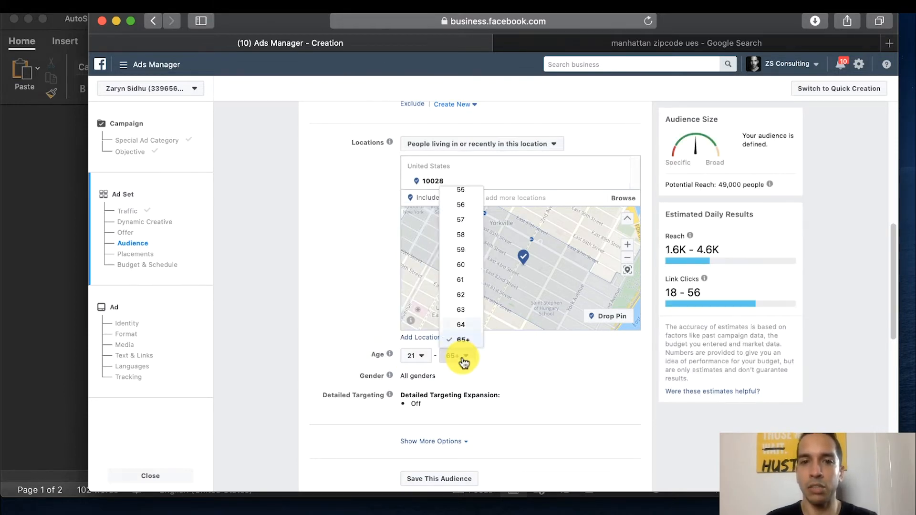
{"action": "scroll", "coordinate": [459, 285], "scroll_direction": "up", "scroll_amount": 3}
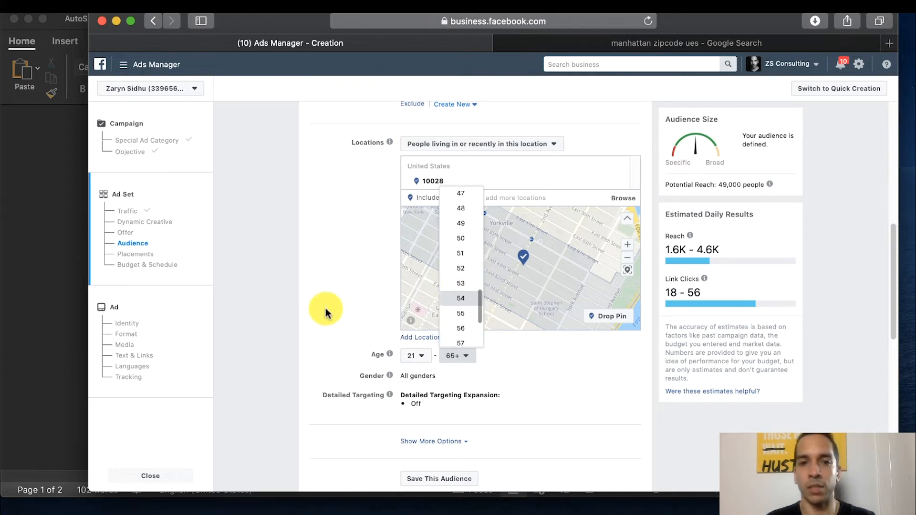
{"action": "key", "text": "Return"}
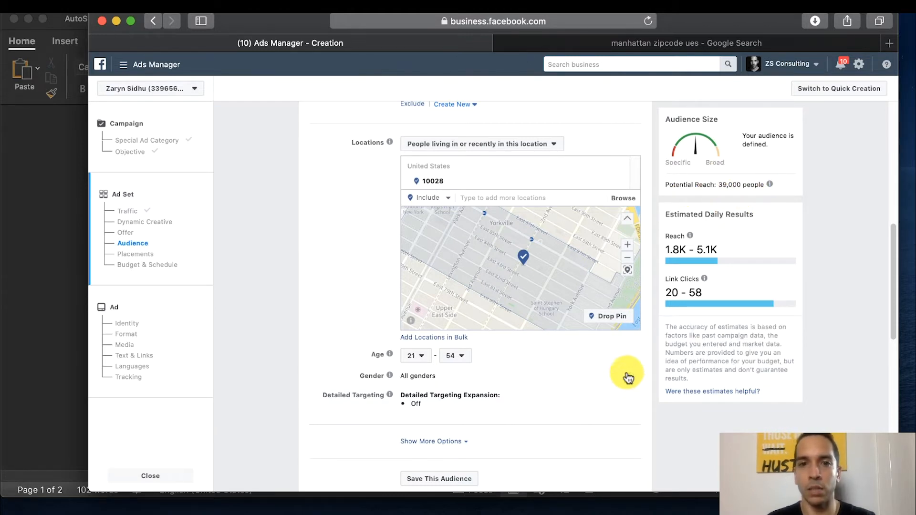
Step: Open the detailed targeting for editing and add the interest Mexican cuisine
{"action": "left_click", "coordinate": [626, 258]}
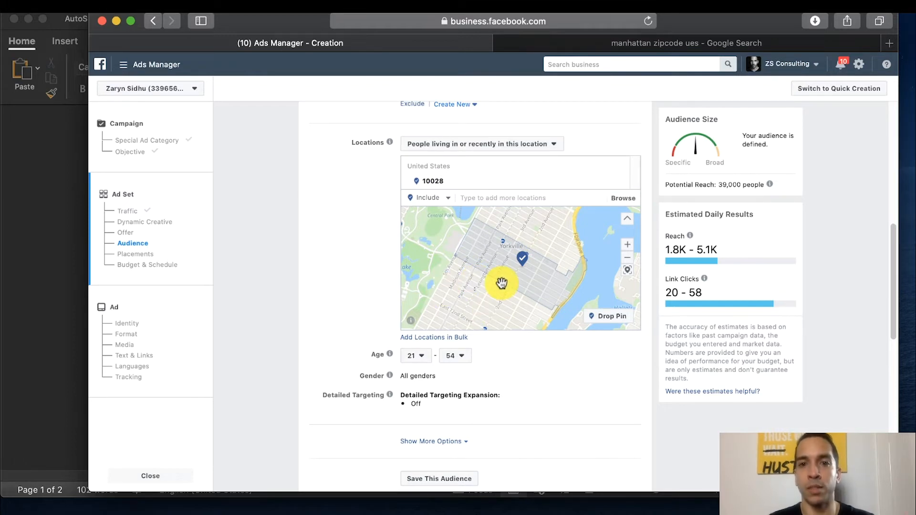
{"action": "scroll", "coordinate": [358, 384], "scroll_direction": "down", "scroll_amount": 1}
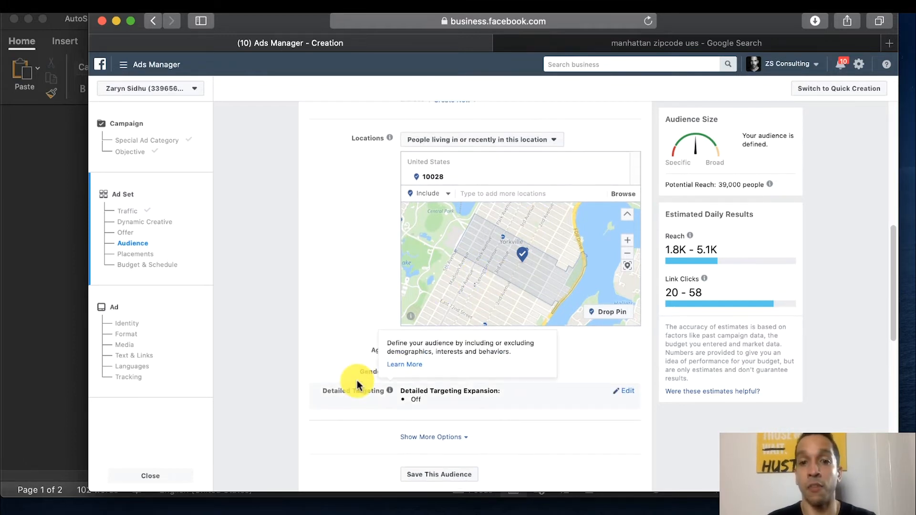
{"action": "left_click", "coordinate": [628, 395]}
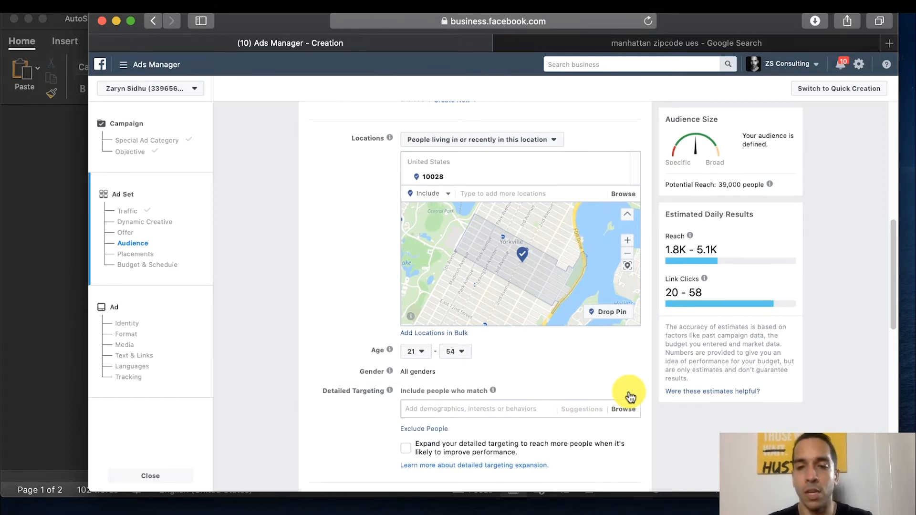
{"action": "left_click", "coordinate": [486, 409]}
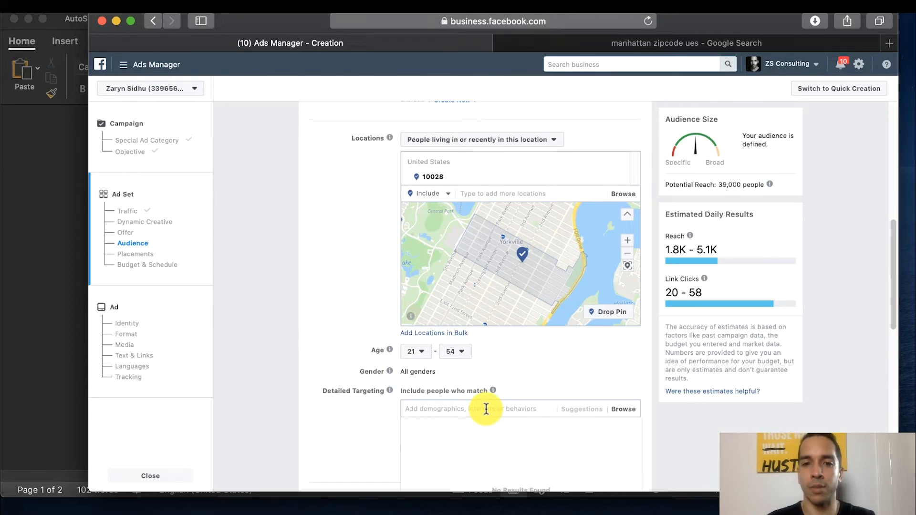
{"action": "type", "text": "mexican"}
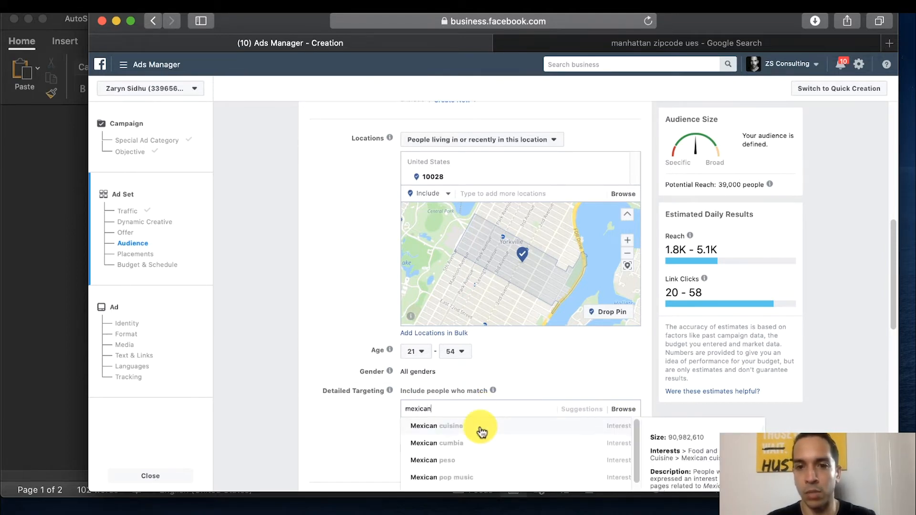
{"action": "left_click", "coordinate": [481, 430]}
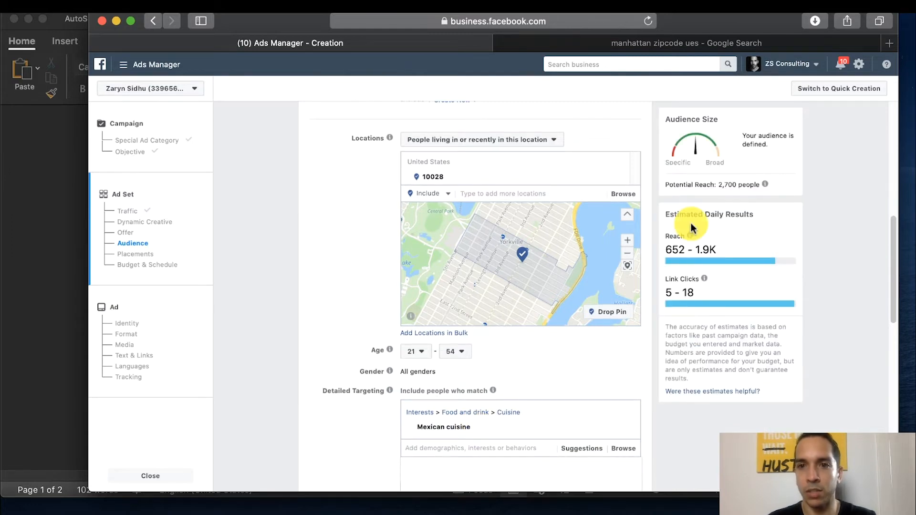
Step: Search the detailed targeting for "mexican" and add the employer Chipotle Mexican Grill
{"action": "scroll", "coordinate": [380, 409], "scroll_direction": "up", "scroll_amount": 1}
{"action": "mouse_move", "coordinate": [380, 409]}
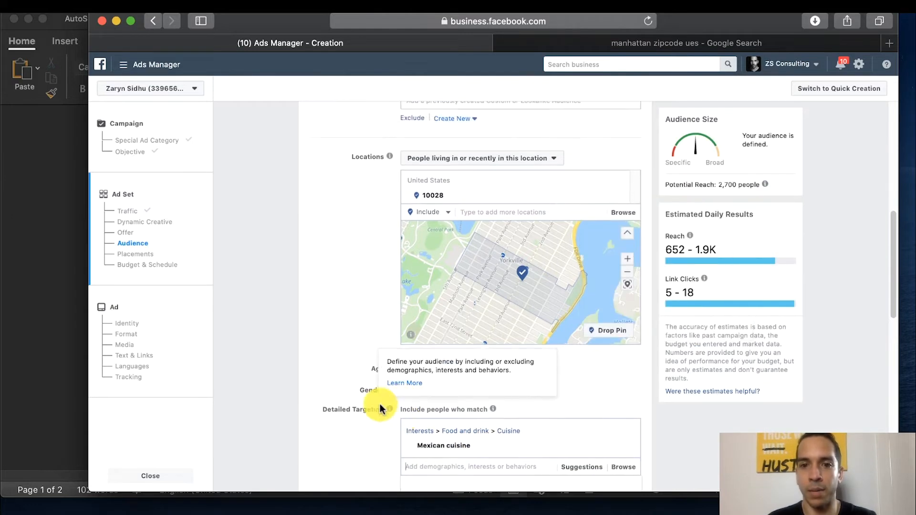
{"action": "scroll", "coordinate": [380, 409], "scroll_direction": "down", "scroll_amount": 8}
{"action": "scroll", "coordinate": [380, 404], "scroll_direction": "up", "scroll_amount": 3}
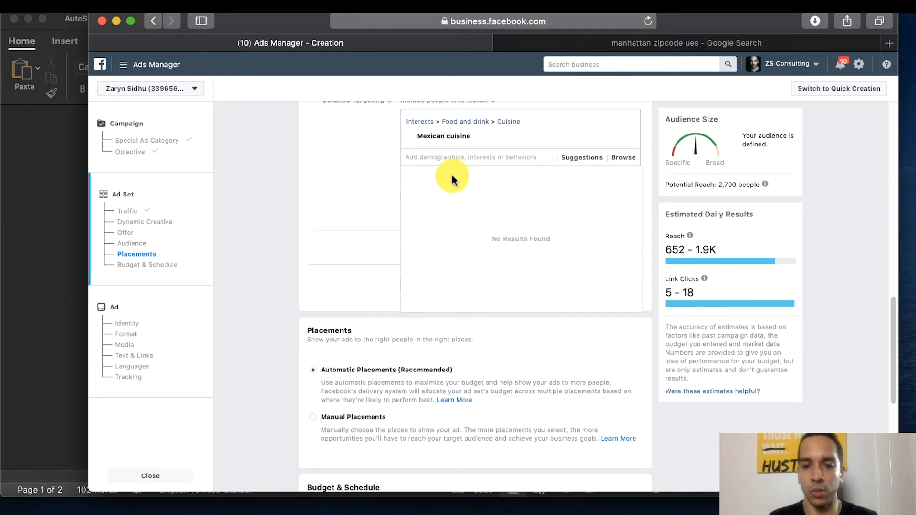
{"action": "type", "text": "mexican"}
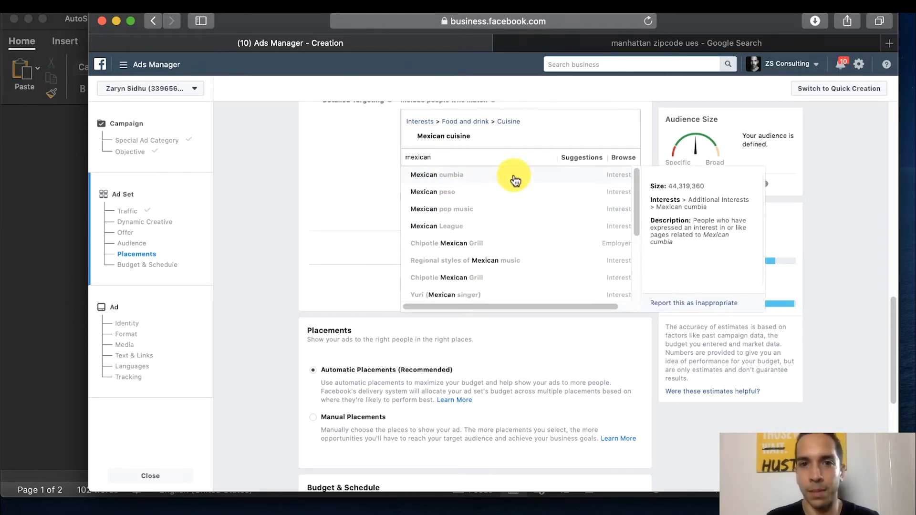
{"action": "left_click", "coordinate": [516, 246]}
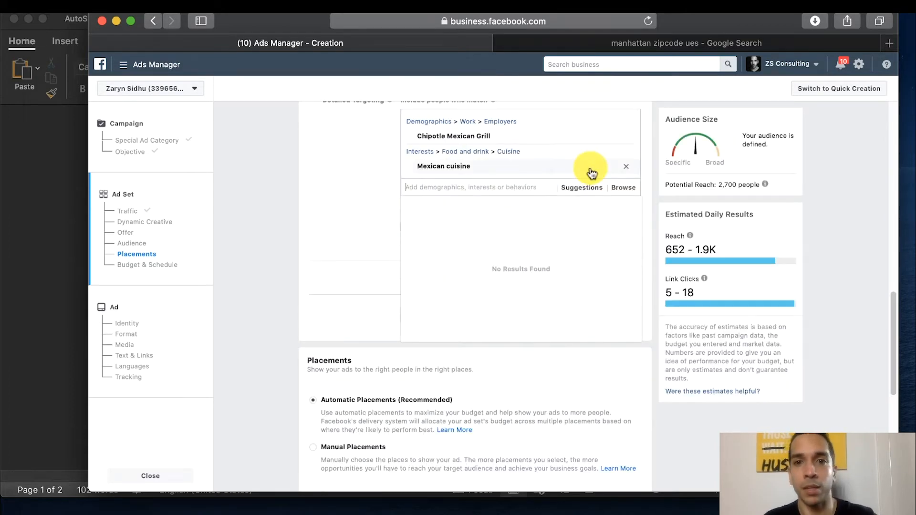
Step: Add the suggested interests Mexican street food, Taco, Guacamole and Moe's Southwest Grill to the detailed targeting
{"action": "left_click", "coordinate": [581, 188]}
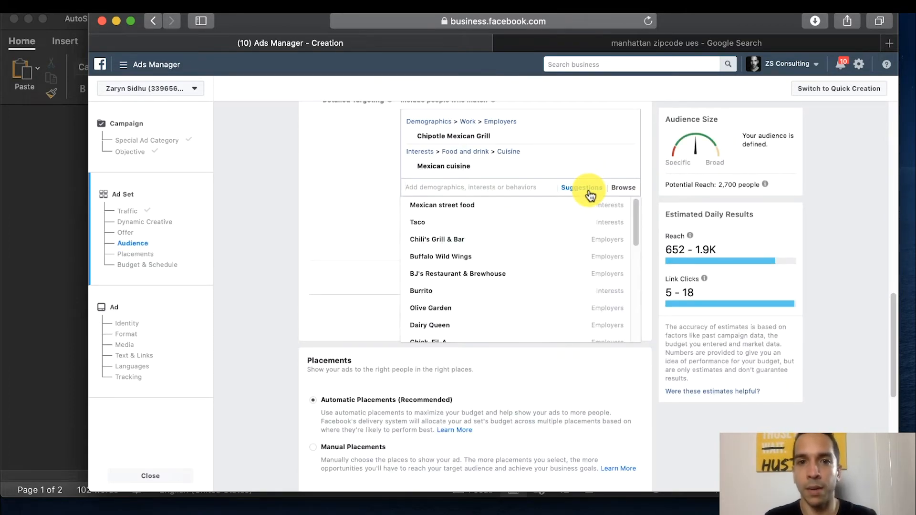
{"action": "mouse_move", "coordinate": [587, 200]}
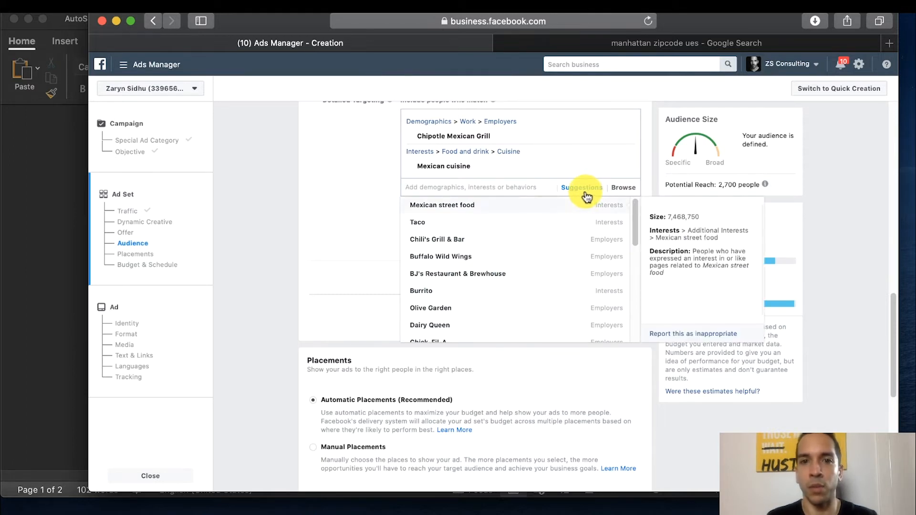
{"action": "left_click", "coordinate": [547, 214]}
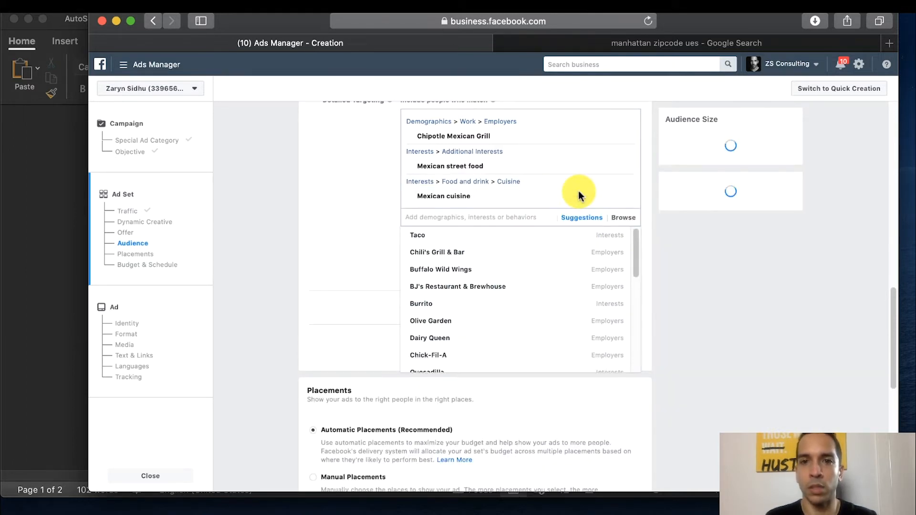
{"action": "left_click", "coordinate": [525, 244]}
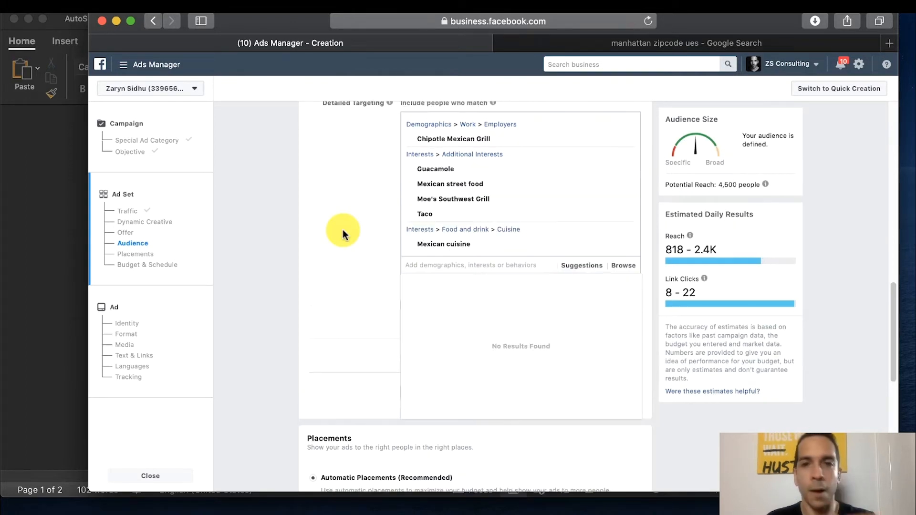
{"action": "left_click", "coordinate": [343, 230]}
Step: Check the Upper East Side ZIP codes in the Google results and add ZIP code 10021, New York to the audience locations
{"action": "scroll", "coordinate": [343, 230], "scroll_direction": "up", "scroll_amount": 3}
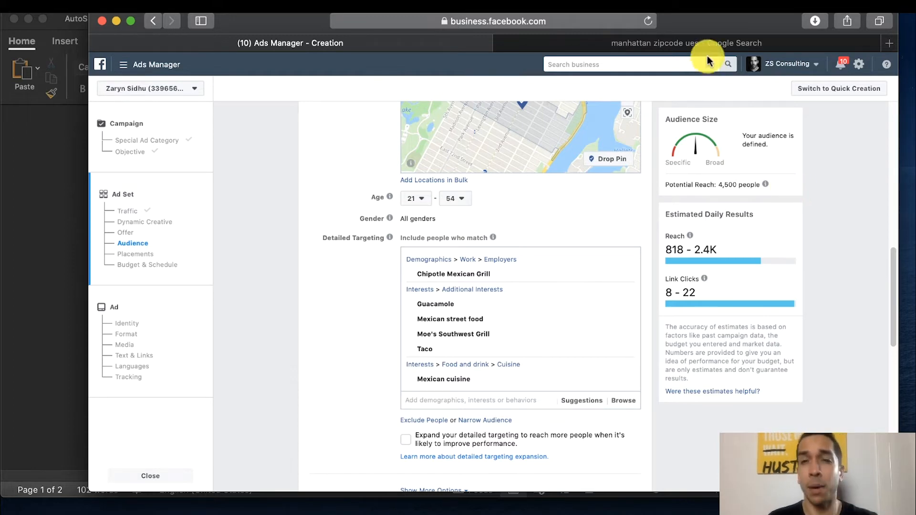
{"action": "left_click", "coordinate": [695, 46]}
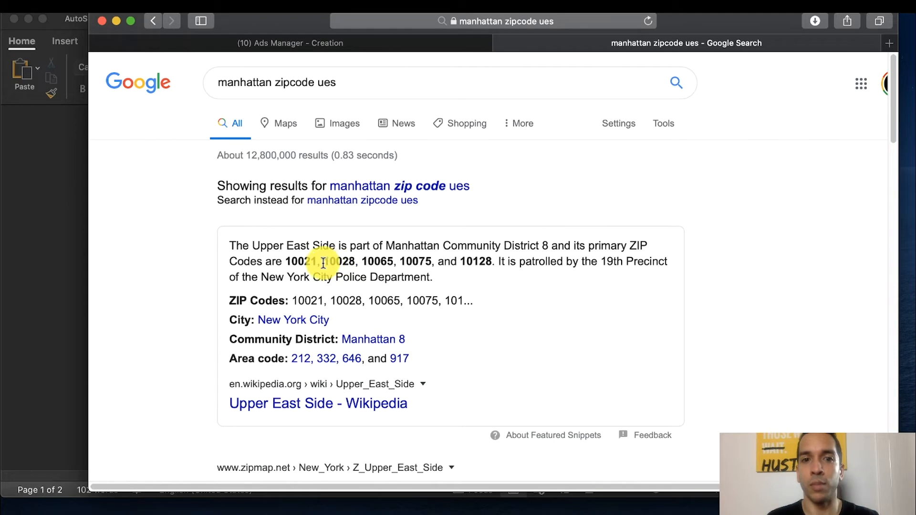
{"action": "left_click", "coordinate": [376, 42]}
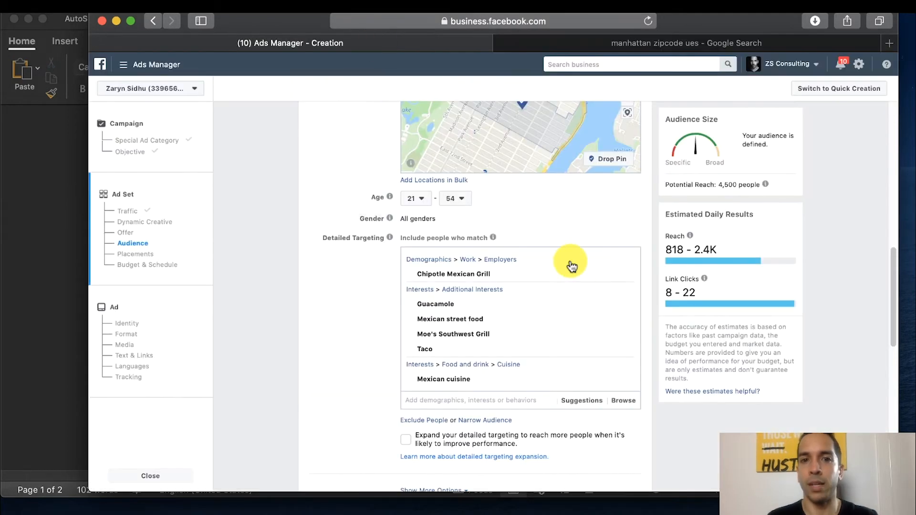
{"action": "scroll", "coordinate": [570, 259], "scroll_direction": "down", "scroll_amount": 5}
{"action": "scroll", "coordinate": [327, 331], "scroll_direction": "up", "scroll_amount": 10}
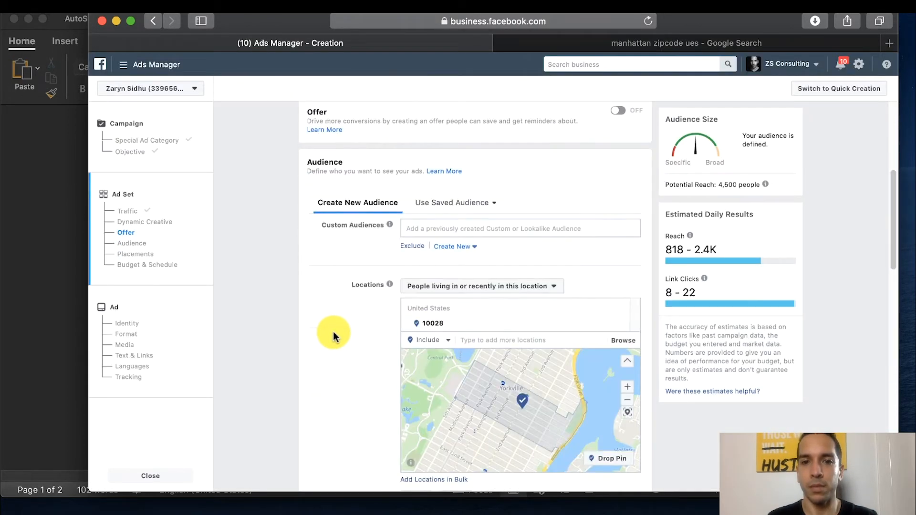
{"action": "left_click", "coordinate": [486, 342]}
{"action": "type", "text": "10021"}
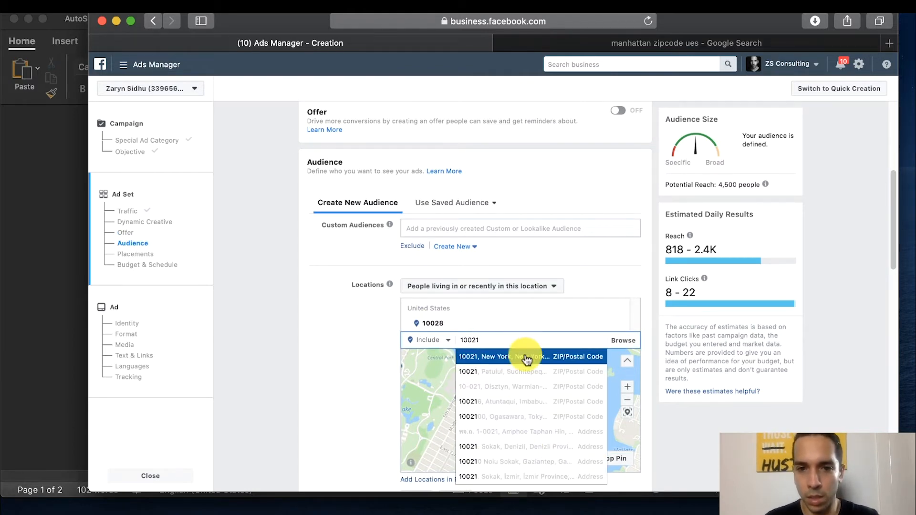
{"action": "left_click", "coordinate": [527, 358]}
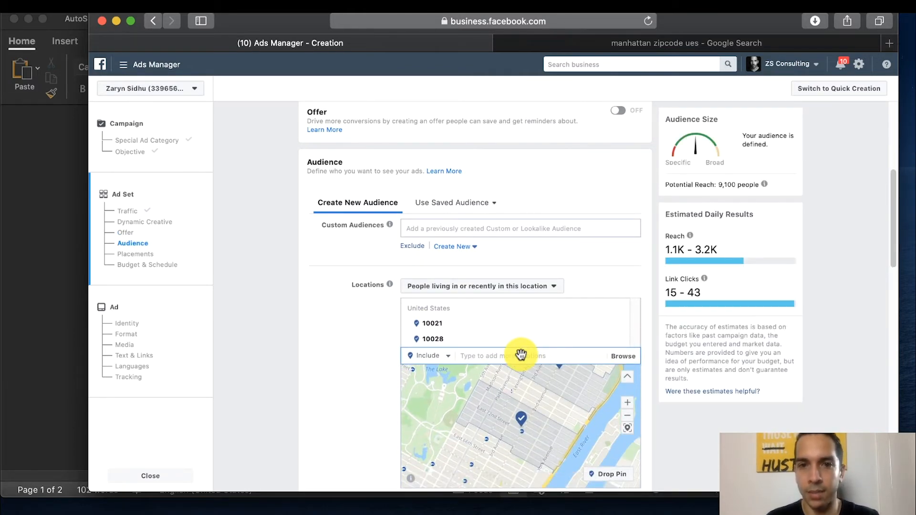
Step: Consult the Google ZIP code list again and add ZIP code 10065, New York to the audience locations
{"action": "left_click", "coordinate": [592, 43]}
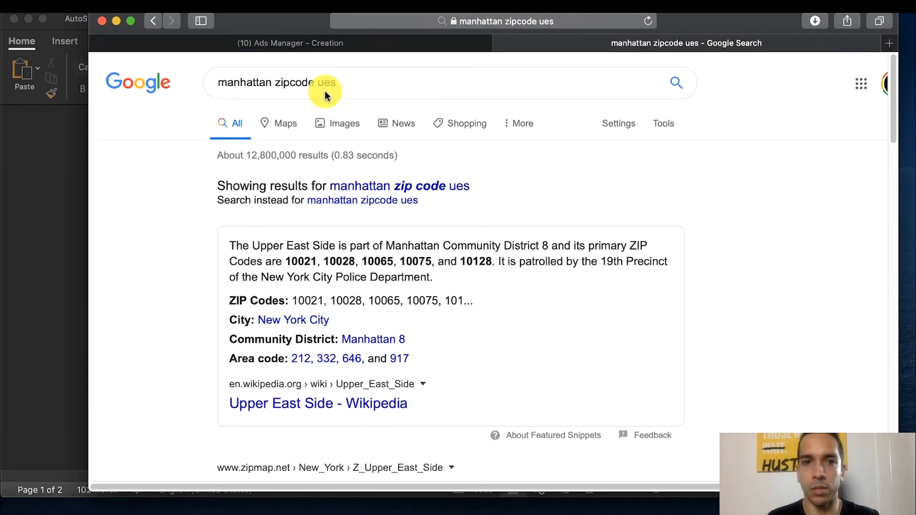
{"action": "left_click", "coordinate": [346, 43]}
{"action": "left_click", "coordinate": [474, 361]}
{"action": "type", "text": "10065"}
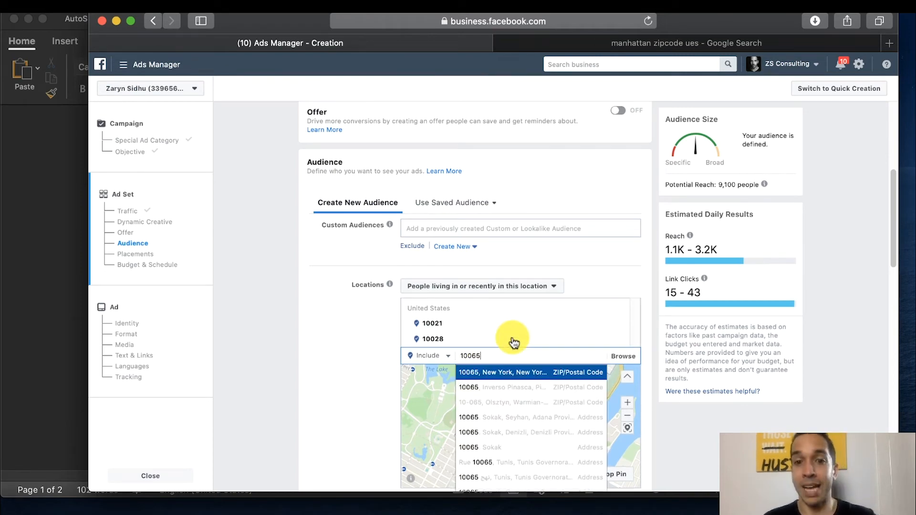
{"action": "left_click", "coordinate": [514, 374]}
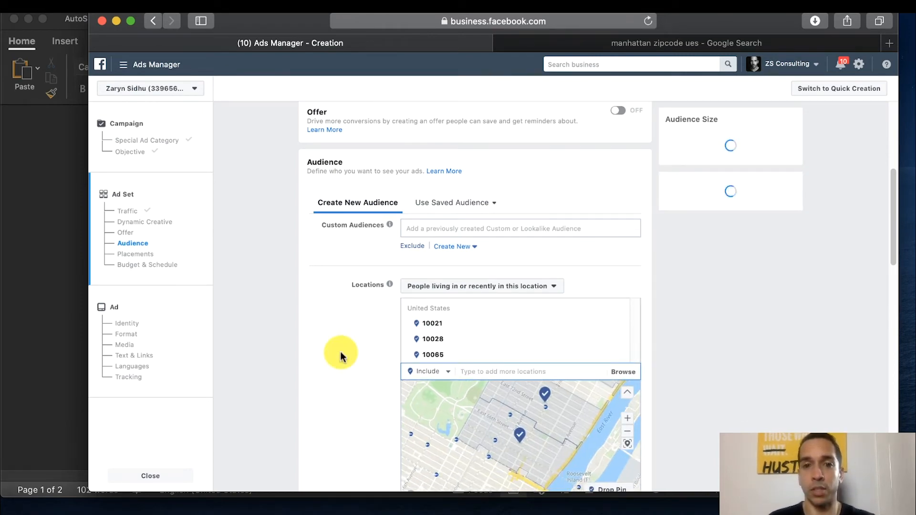
Step: Consult the Google ZIP code list and add ZIP code 10075, New York to the audience locations
{"action": "left_click", "coordinate": [627, 431]}
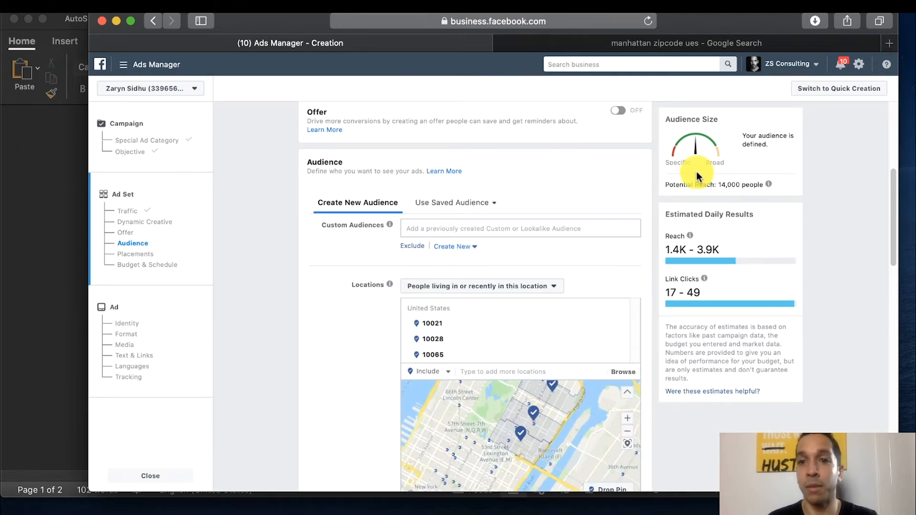
{"action": "key", "text": "ctrl+Tab"}
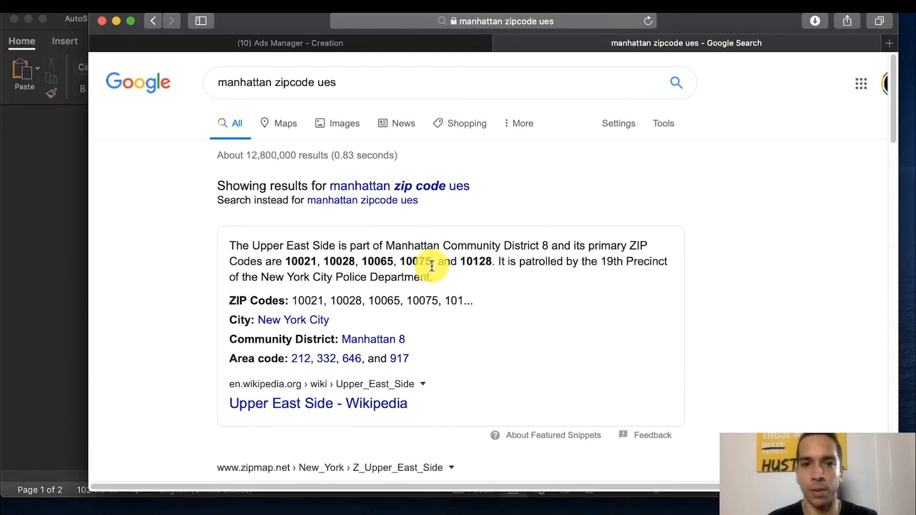
{"action": "key", "text": "ctrl+Tab"}
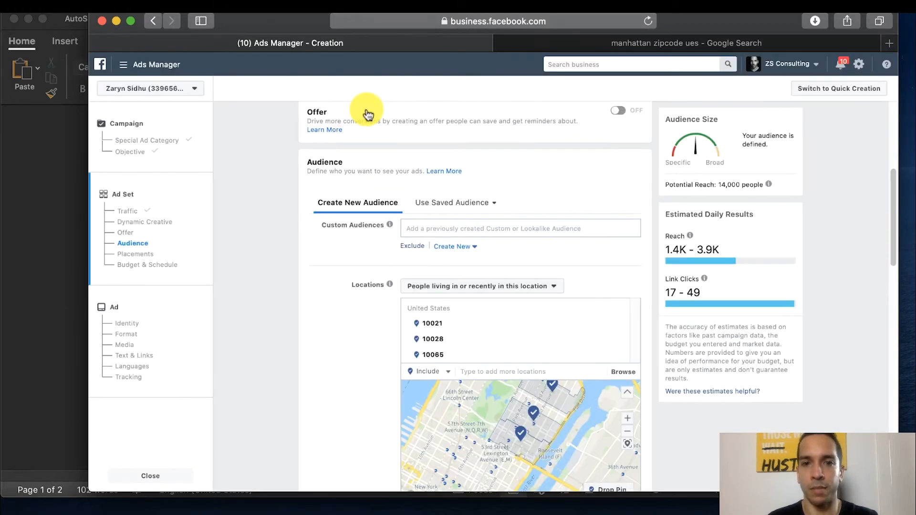
{"action": "left_click", "coordinate": [474, 372]}
{"action": "type", "text": "10075"}
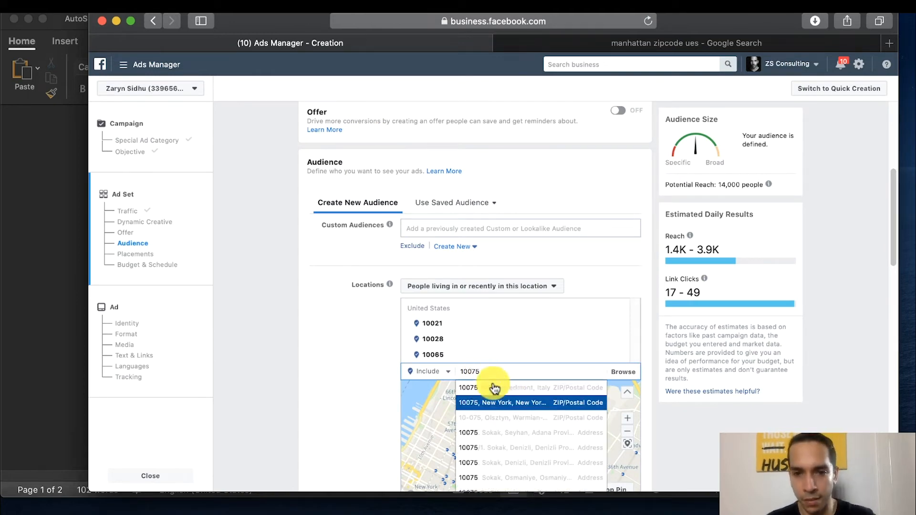
{"action": "left_click", "coordinate": [516, 407]}
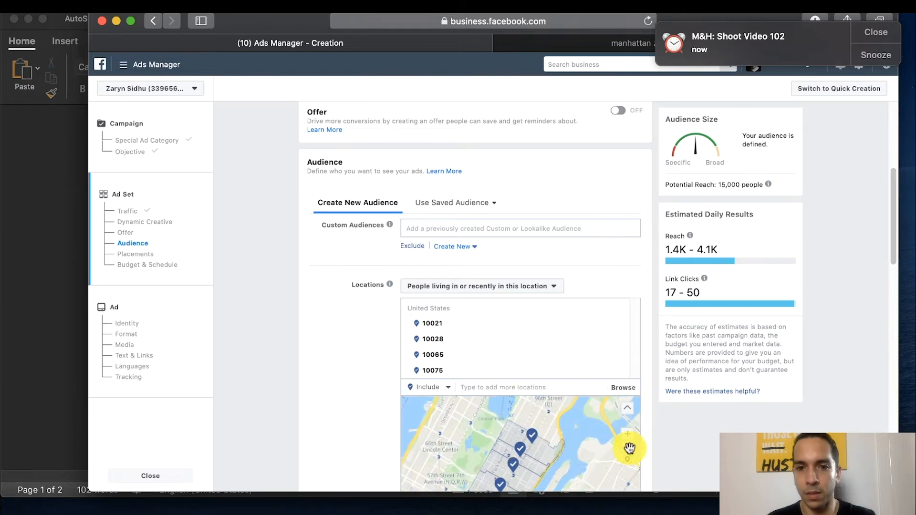
{"action": "scroll", "coordinate": [565, 450], "scroll_direction": "down", "scroll_amount": 1}
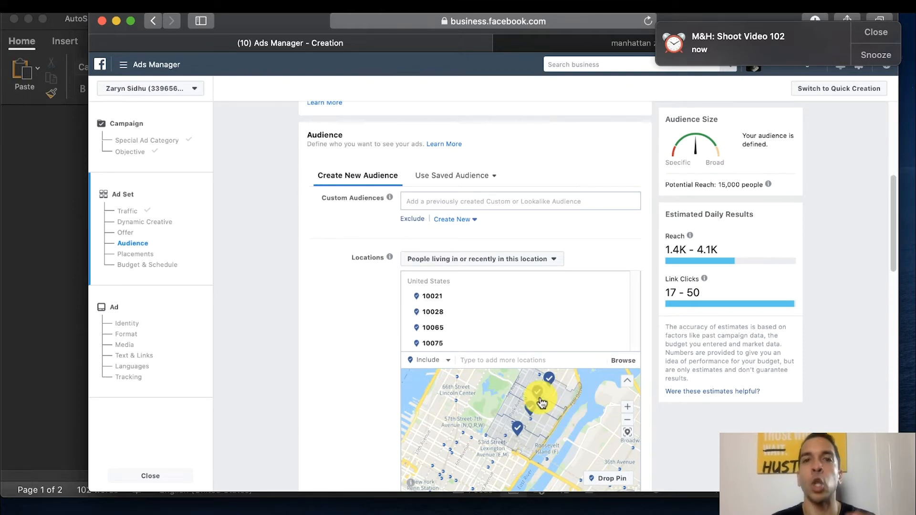
{"action": "left_click", "coordinate": [880, 29]}
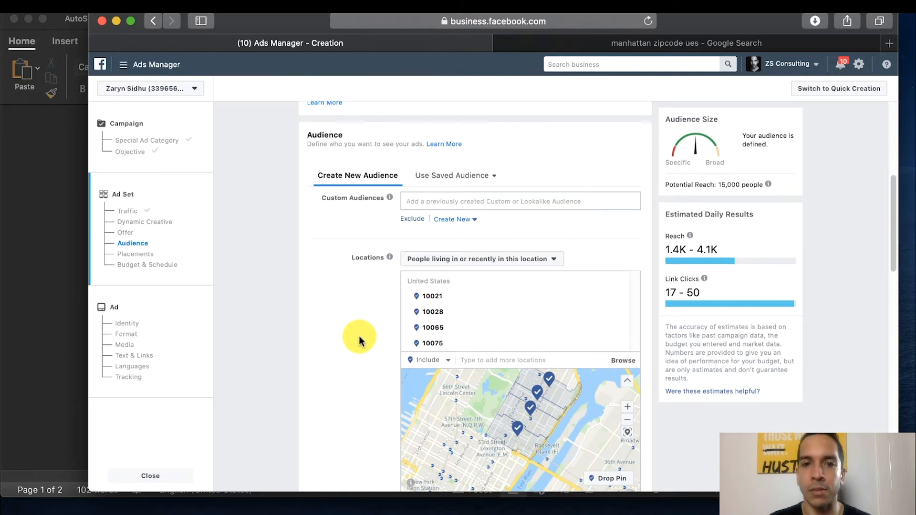
Step: Raise the audience's maximum age to 65+
{"action": "scroll", "coordinate": [322, 370], "scroll_direction": "down", "scroll_amount": 7}
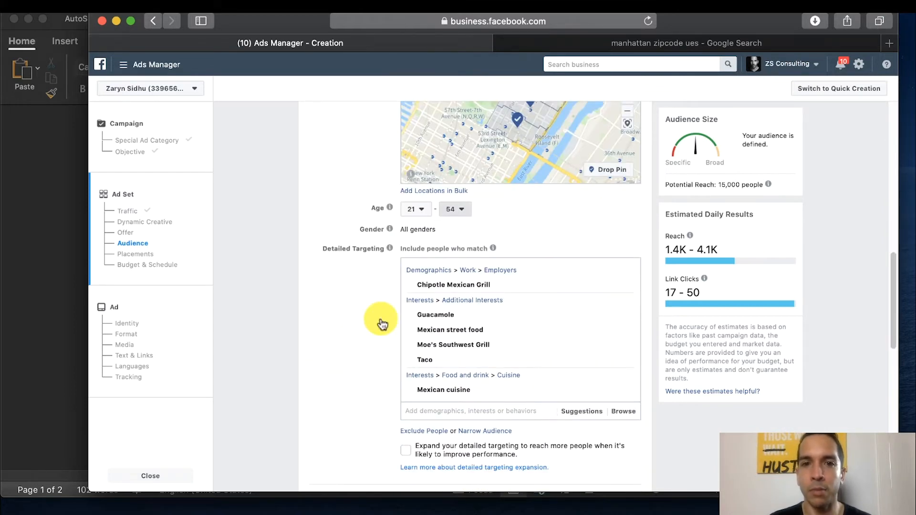
{"action": "left_click", "coordinate": [456, 210]}
{"action": "scroll", "coordinate": [459, 318], "scroll_direction": "up", "scroll_amount": 4}
{"action": "scroll", "coordinate": [461, 320], "scroll_direction": "down", "scroll_amount": 6}
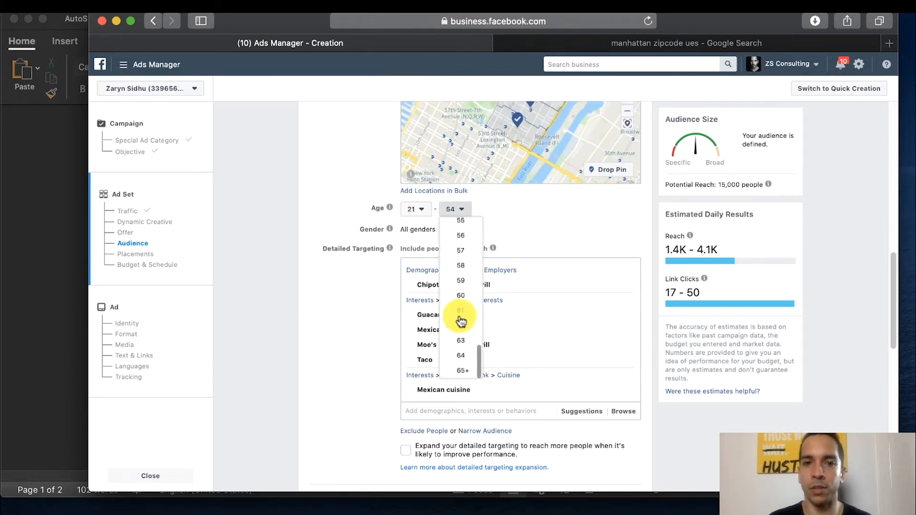
{"action": "left_click", "coordinate": [462, 370]}
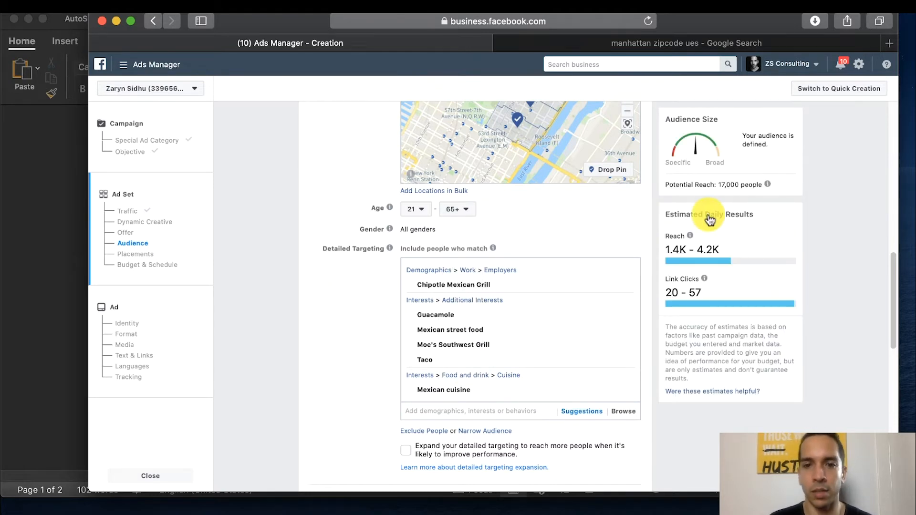
Step: Add the suggested interest Chipotle Mexican Grill to the detailed targeting
{"action": "left_click", "coordinate": [570, 412]}
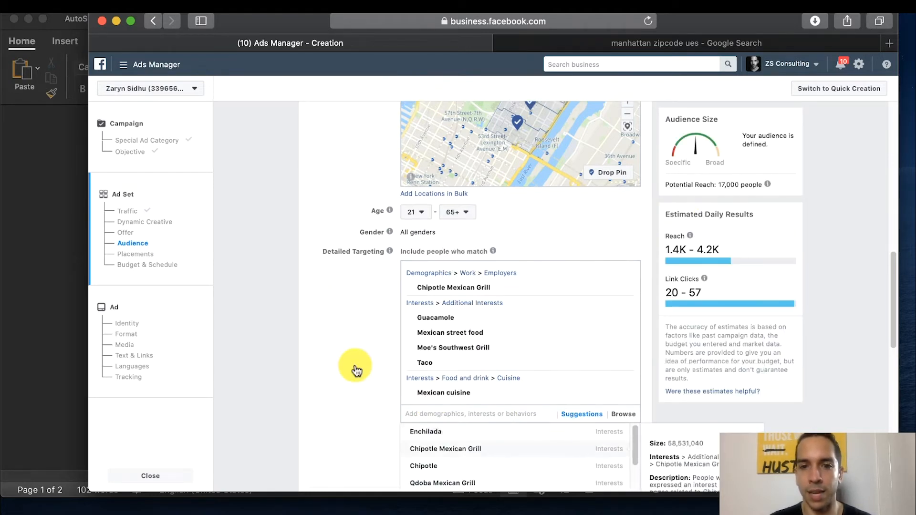
{"action": "left_click", "coordinate": [483, 450]}
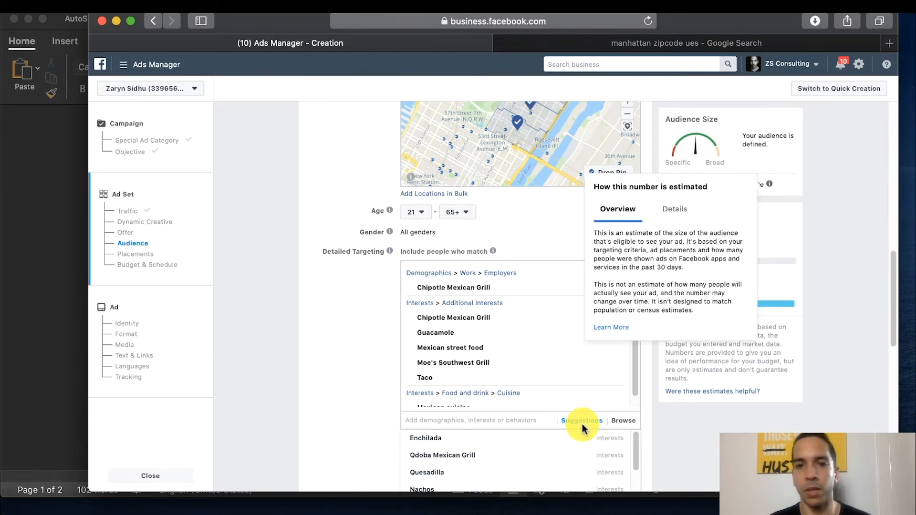
{"action": "left_click", "coordinate": [326, 311]}
{"action": "scroll", "coordinate": [327, 310], "scroll_direction": "up", "scroll_amount": 3}
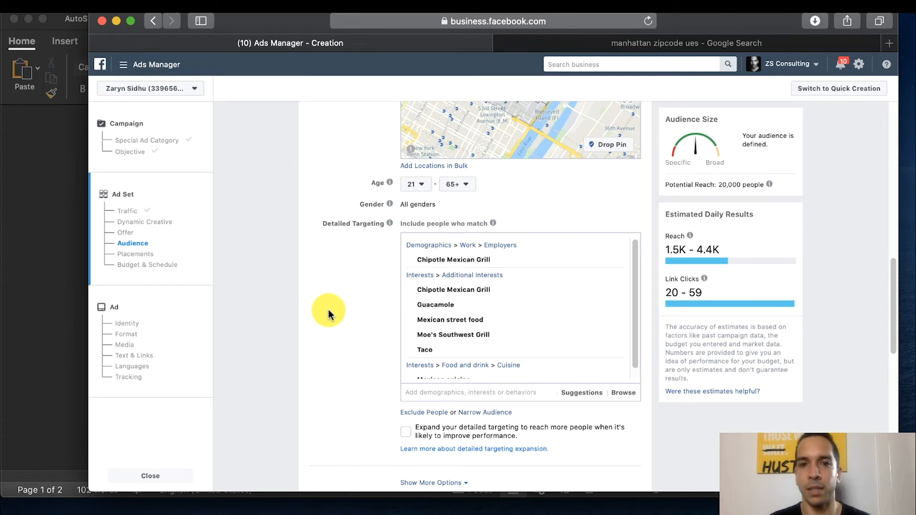
{"action": "scroll", "coordinate": [328, 309], "scroll_direction": "up", "scroll_amount": 1}
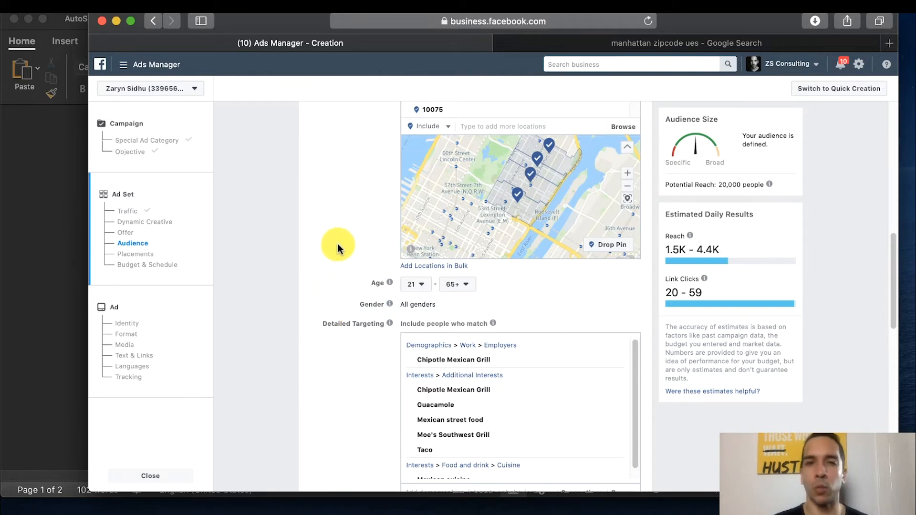
{"action": "scroll", "coordinate": [336, 258], "scroll_direction": "up", "scroll_amount": 1}
Step: Switch the ad set to manual placements and exclude the Audience Network and Messenger platforms
{"action": "scroll", "coordinate": [337, 256], "scroll_direction": "down", "scroll_amount": 10}
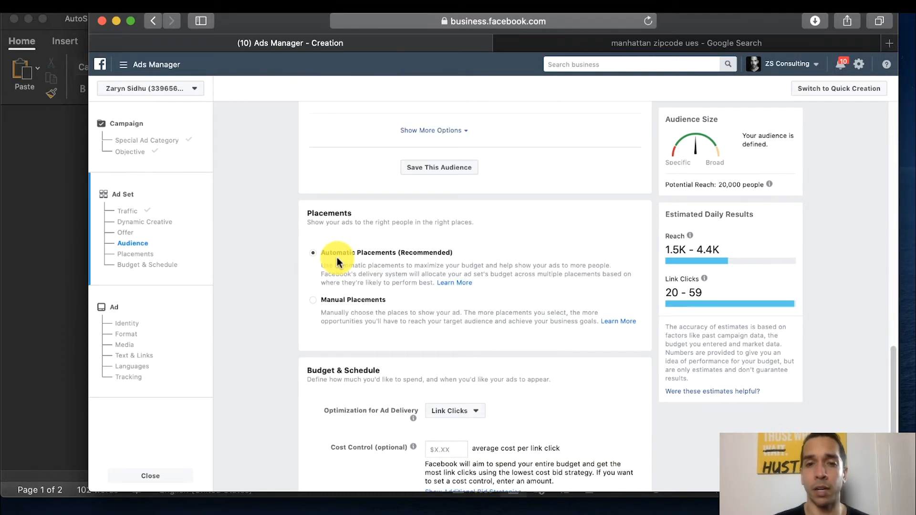
{"action": "scroll", "coordinate": [339, 270], "scroll_direction": "down", "scroll_amount": 1}
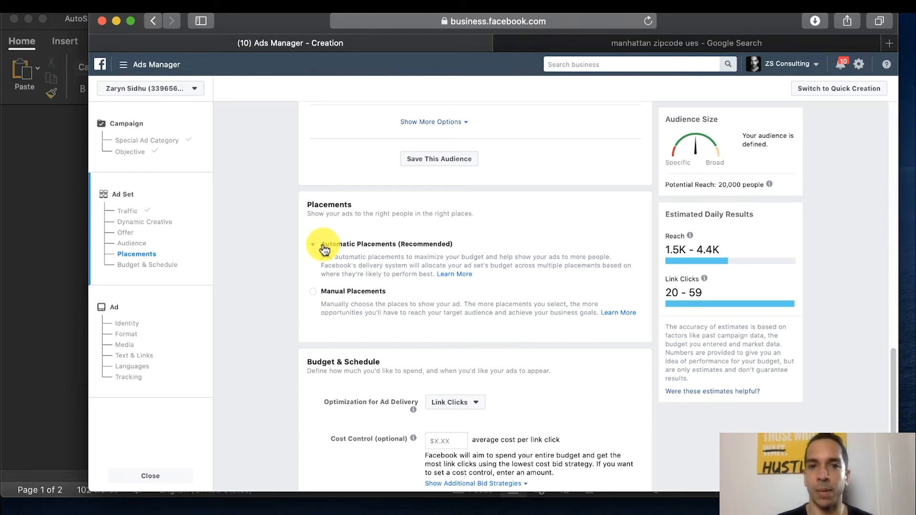
{"action": "left_click", "coordinate": [314, 293]}
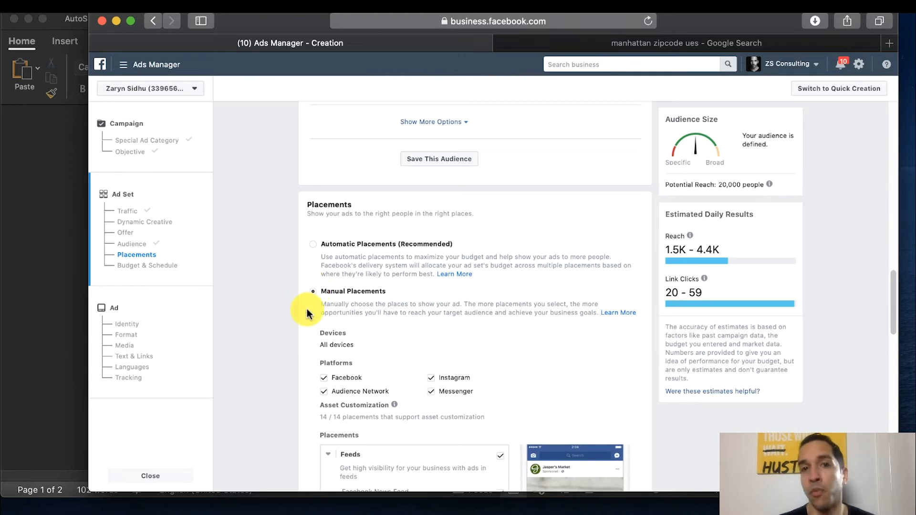
{"action": "scroll", "coordinate": [306, 330], "scroll_direction": "down", "scroll_amount": 1}
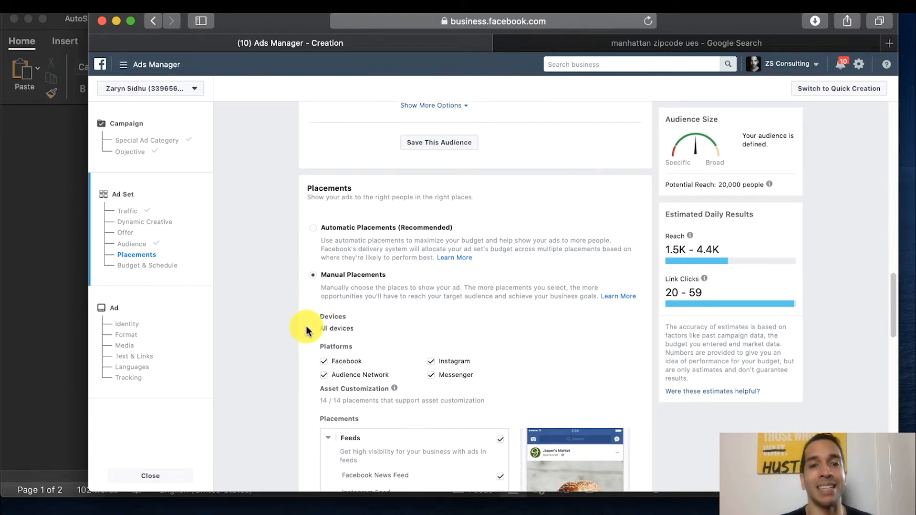
{"action": "scroll", "coordinate": [307, 328], "scroll_direction": "down", "scroll_amount": 3}
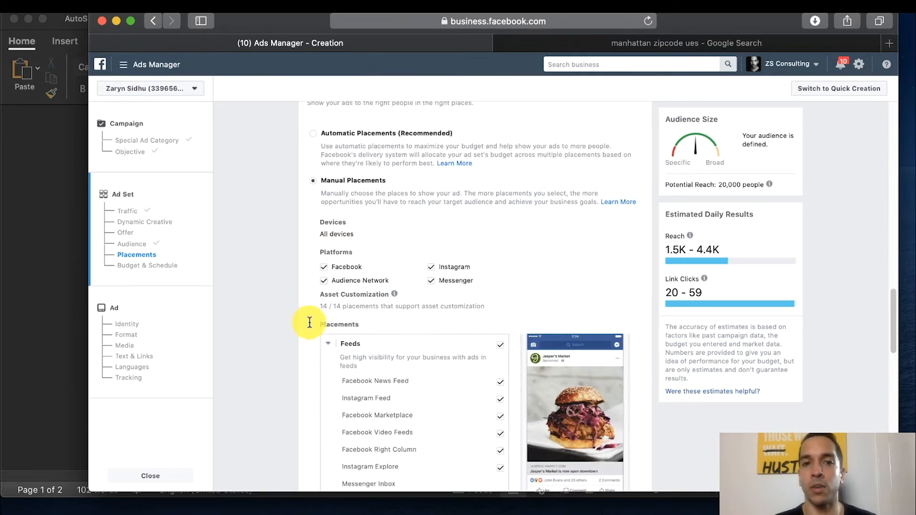
{"action": "left_click", "coordinate": [324, 281]}
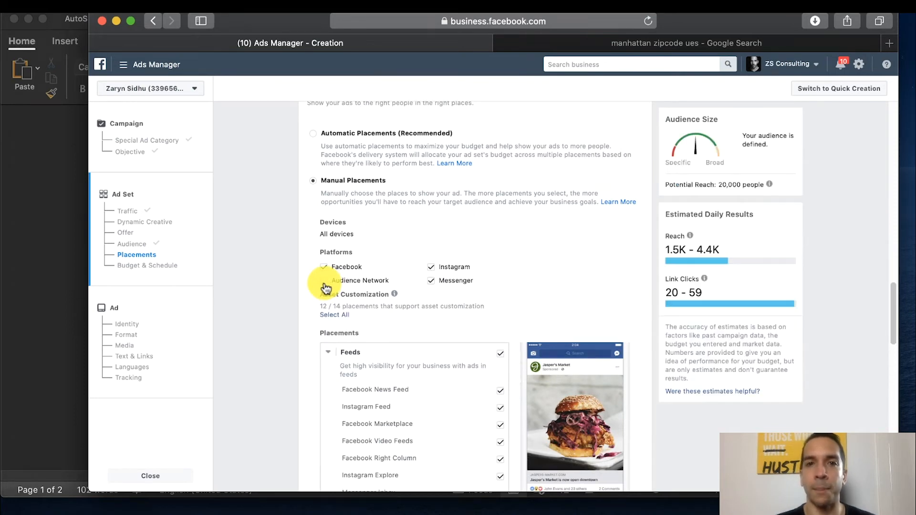
{"action": "left_click", "coordinate": [430, 281]}
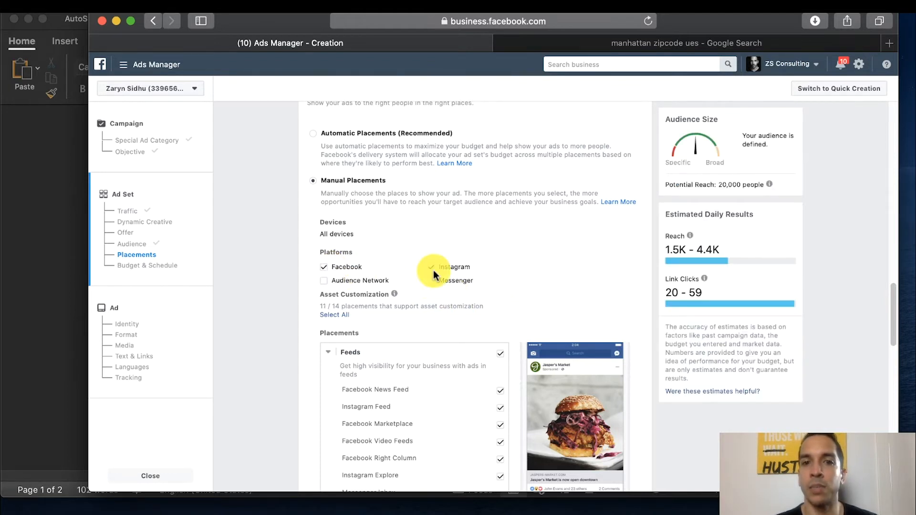
Step: Exclude Facebook Marketplace, Facebook Video Feeds and Facebook Right Column from the feed placements
{"action": "scroll", "coordinate": [525, 291], "scroll_direction": "down", "scroll_amount": 3}
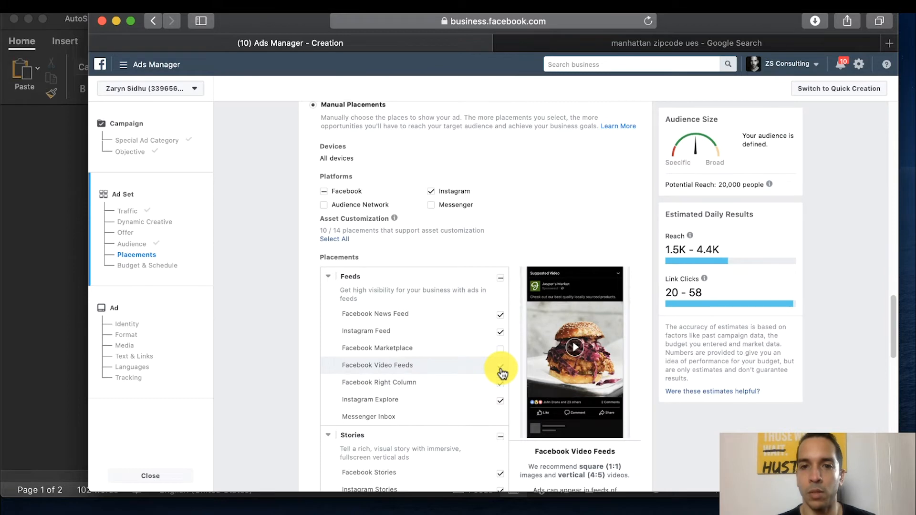
{"action": "left_click", "coordinate": [501, 367]}
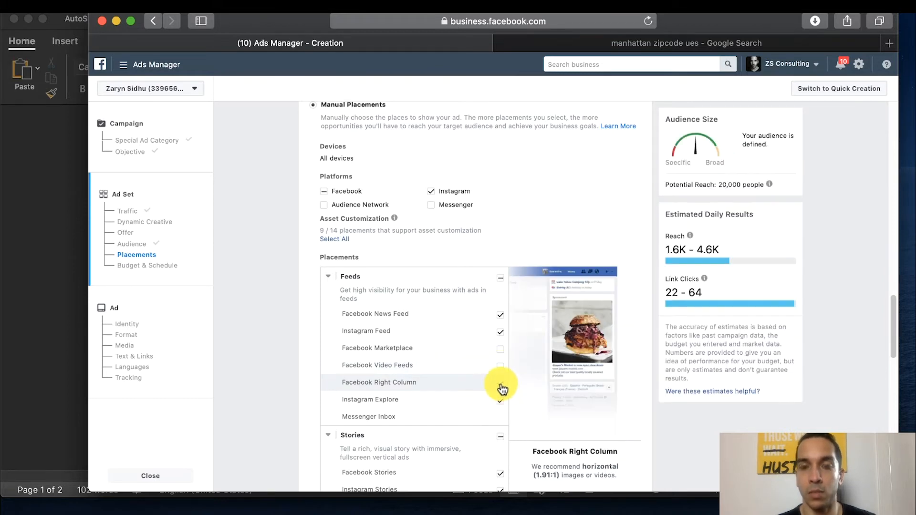
{"action": "left_click", "coordinate": [501, 384]}
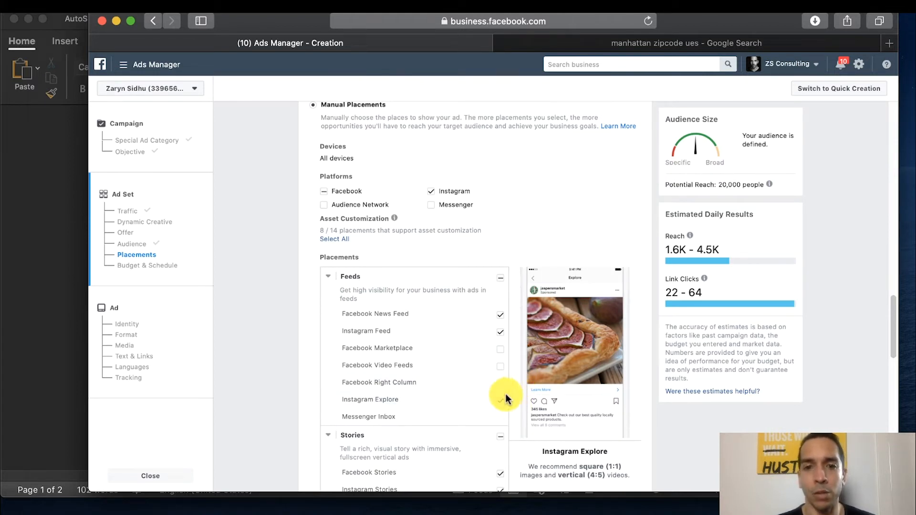
Step: Exclude all Stories placements and the In-Stream placement from the ad set
{"action": "scroll", "coordinate": [515, 394], "scroll_direction": "down", "scroll_amount": 2}
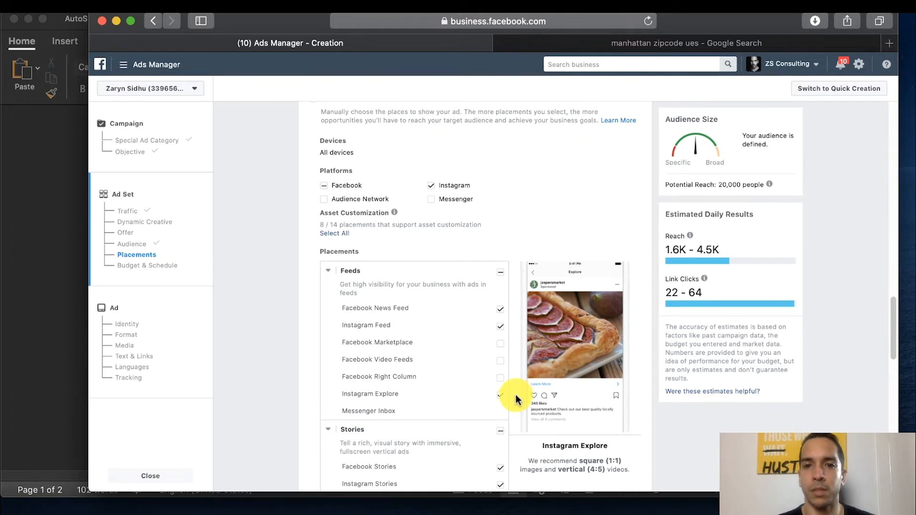
{"action": "scroll", "coordinate": [515, 394], "scroll_direction": "down", "scroll_amount": 2}
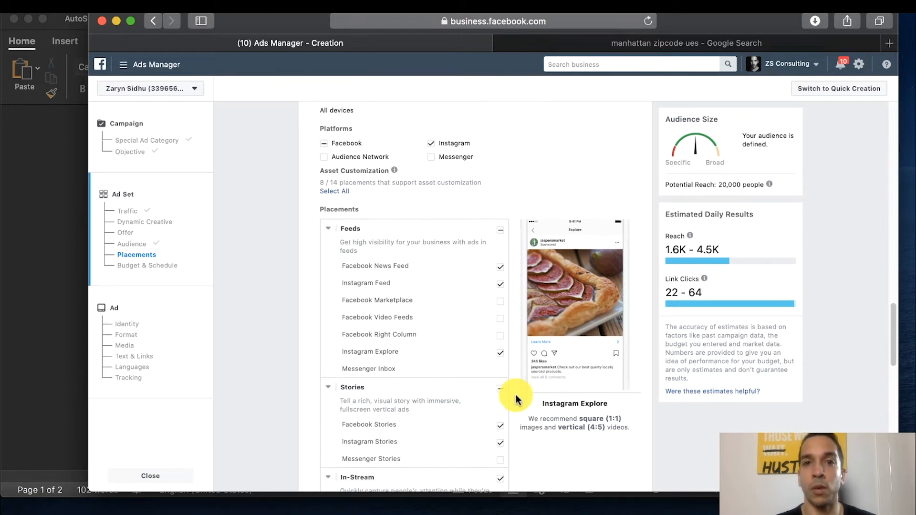
{"action": "scroll", "coordinate": [515, 394], "scroll_direction": "down", "scroll_amount": 1}
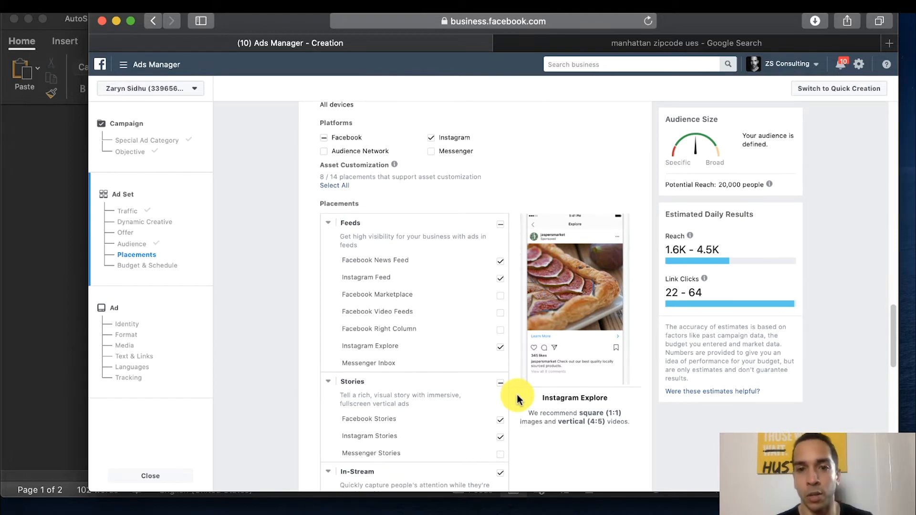
{"action": "scroll", "coordinate": [518, 399], "scroll_direction": "down", "scroll_amount": 1}
{"action": "scroll", "coordinate": [517, 398], "scroll_direction": "down", "scroll_amount": 3}
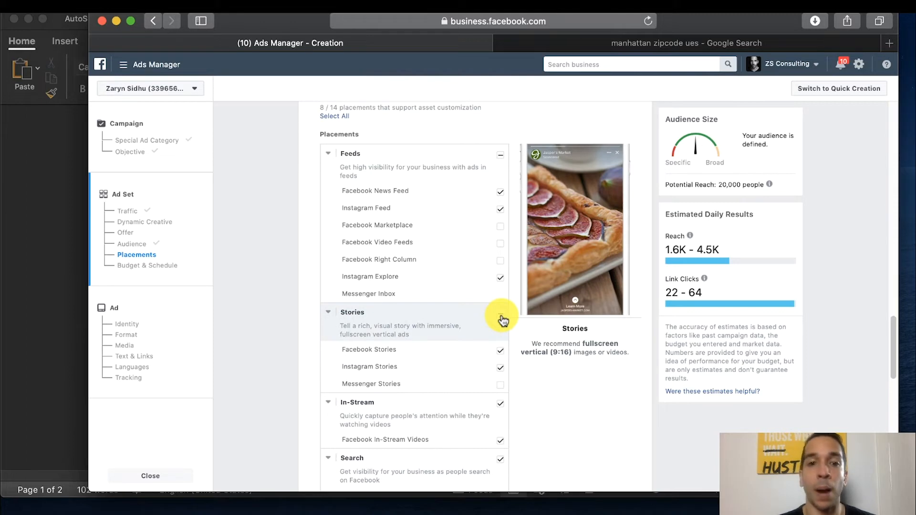
{"action": "left_click", "coordinate": [501, 316]}
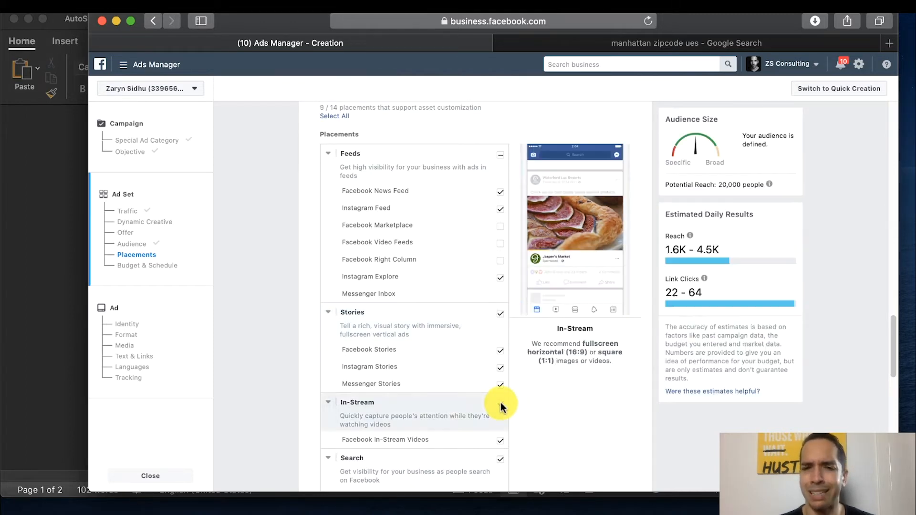
{"action": "left_click", "coordinate": [501, 316]}
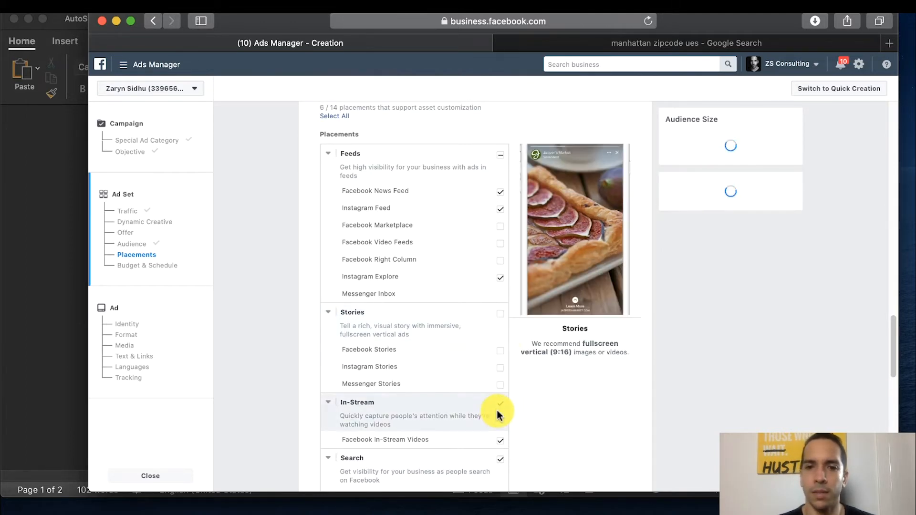
{"action": "left_click", "coordinate": [501, 405]}
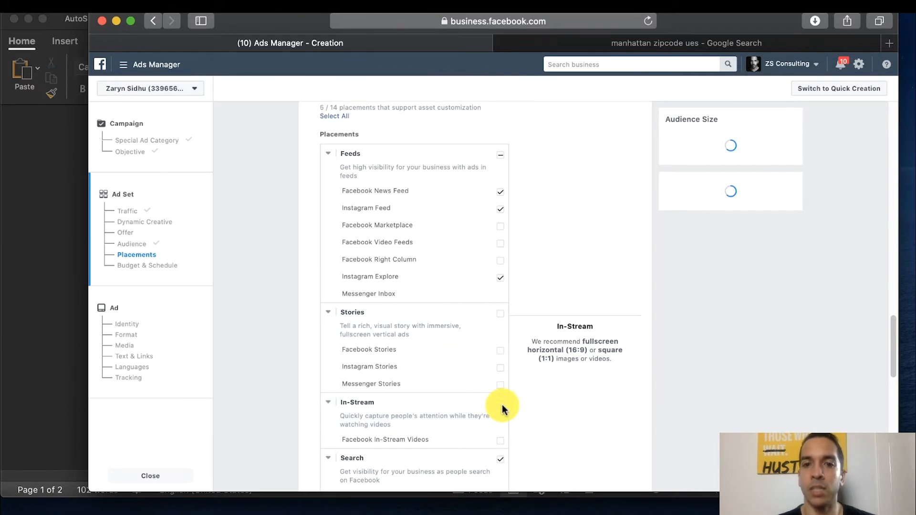
Step: Exclude the Search and In-Article placements from the ad set
{"action": "scroll", "coordinate": [510, 412], "scroll_direction": "down", "scroll_amount": 2}
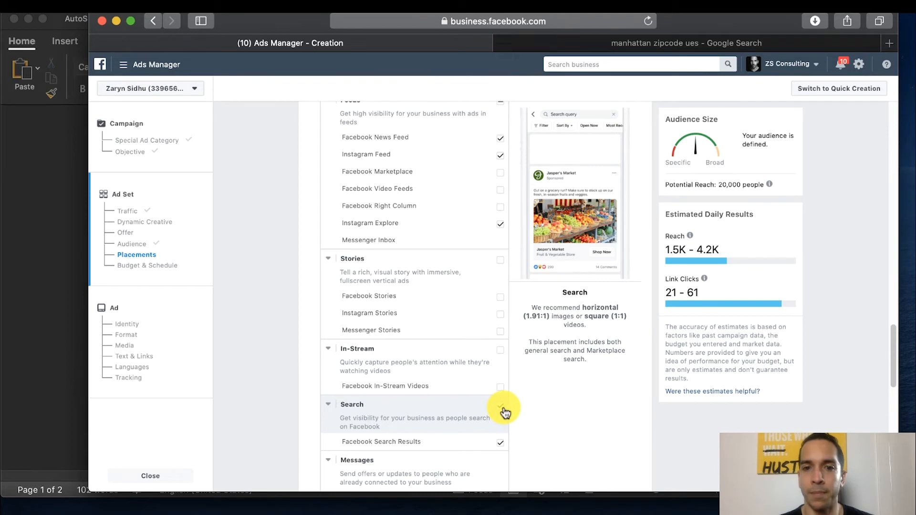
{"action": "left_click", "coordinate": [516, 423]}
{"action": "scroll", "coordinate": [517, 422], "scroll_direction": "down", "scroll_amount": 10}
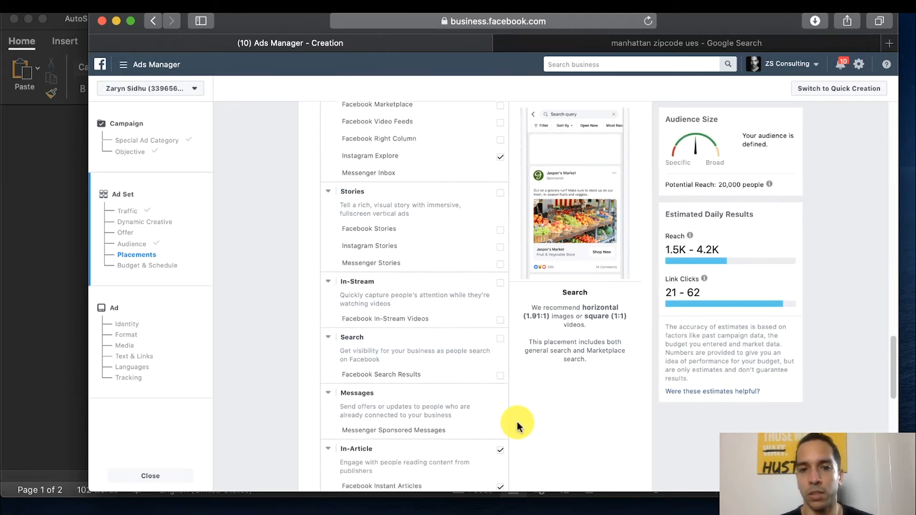
{"action": "scroll", "coordinate": [517, 422], "scroll_direction": "up", "scroll_amount": 4}
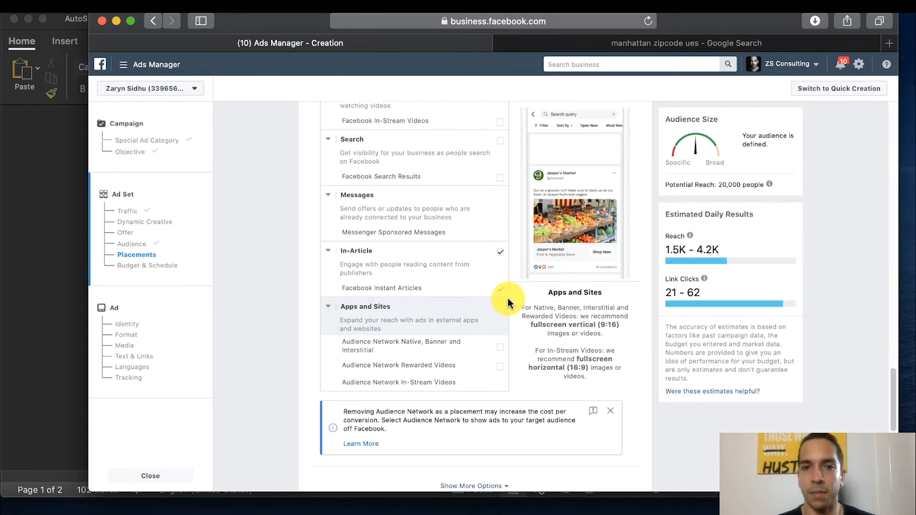
{"action": "left_click", "coordinate": [500, 252]}
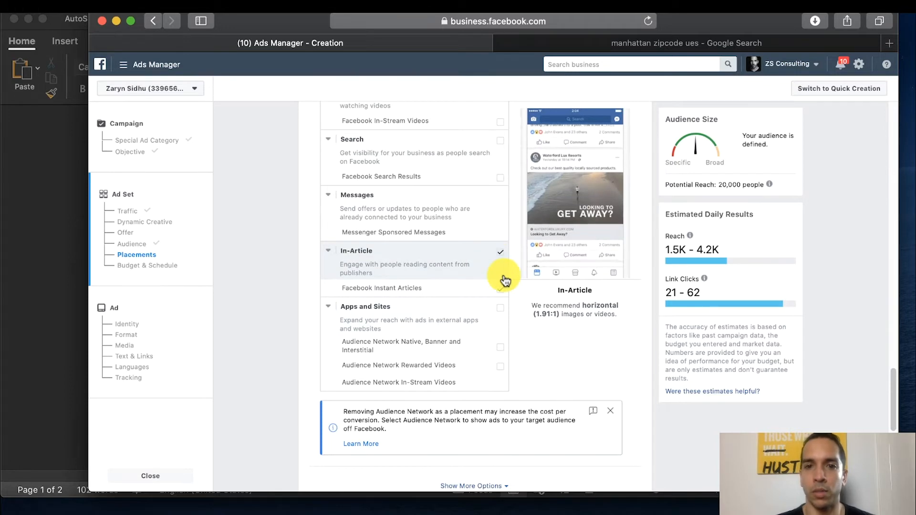
Step: Dismiss the Audience Network notice and optimize the ad set's delivery for Landing Page Views
{"action": "left_click", "coordinate": [610, 410]}
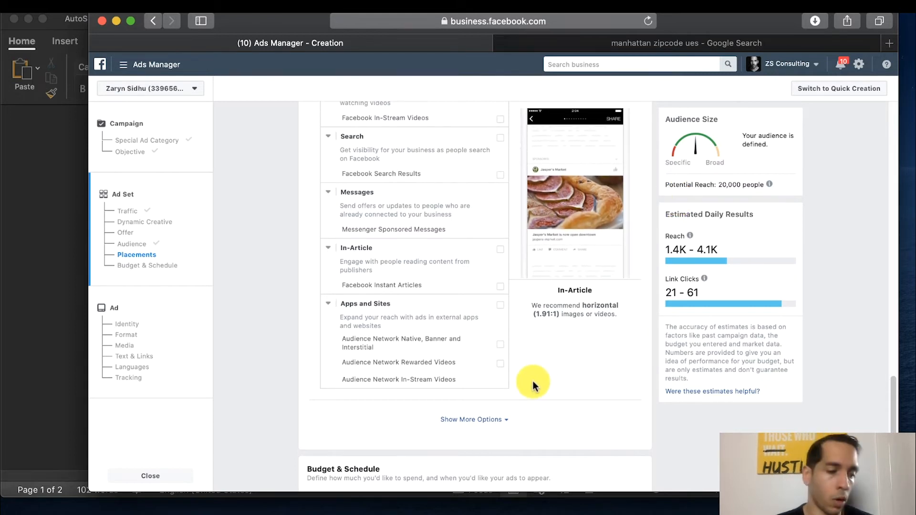
{"action": "scroll", "coordinate": [365, 371], "scroll_direction": "down", "scroll_amount": 6}
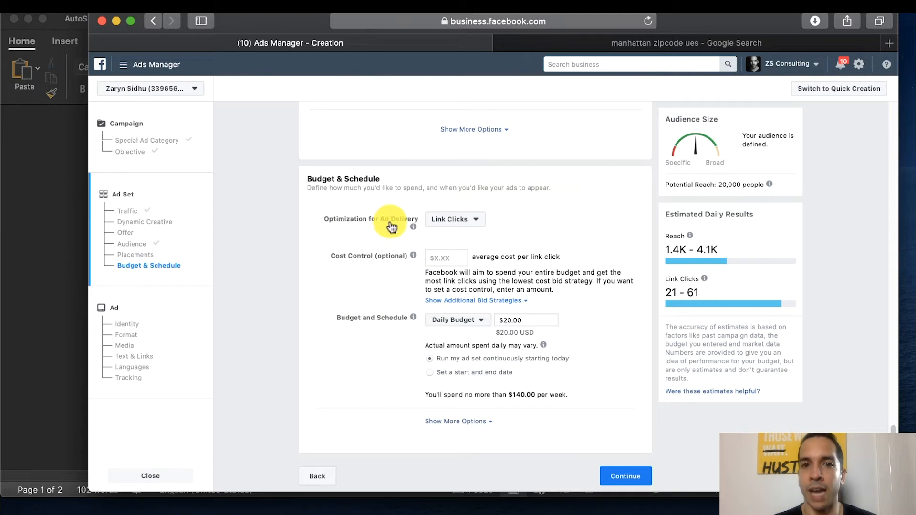
{"action": "left_click", "coordinate": [458, 227]}
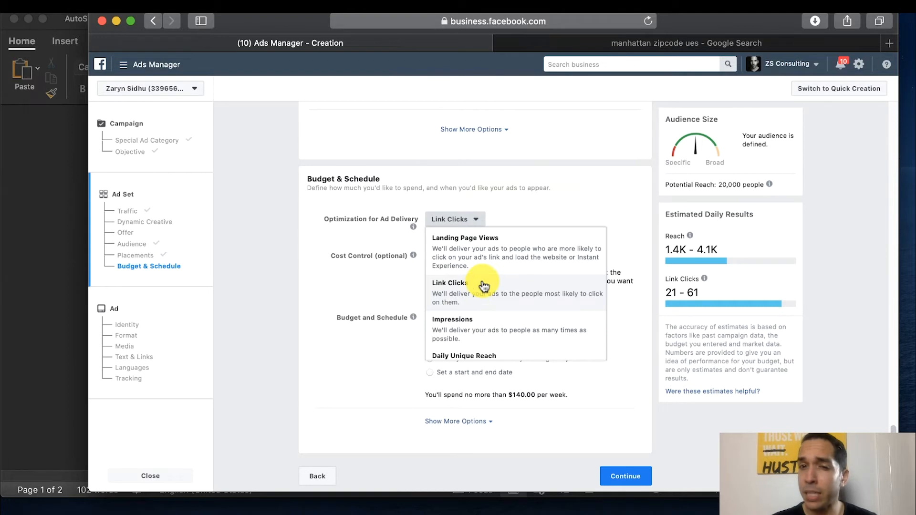
{"action": "left_click", "coordinate": [499, 258]}
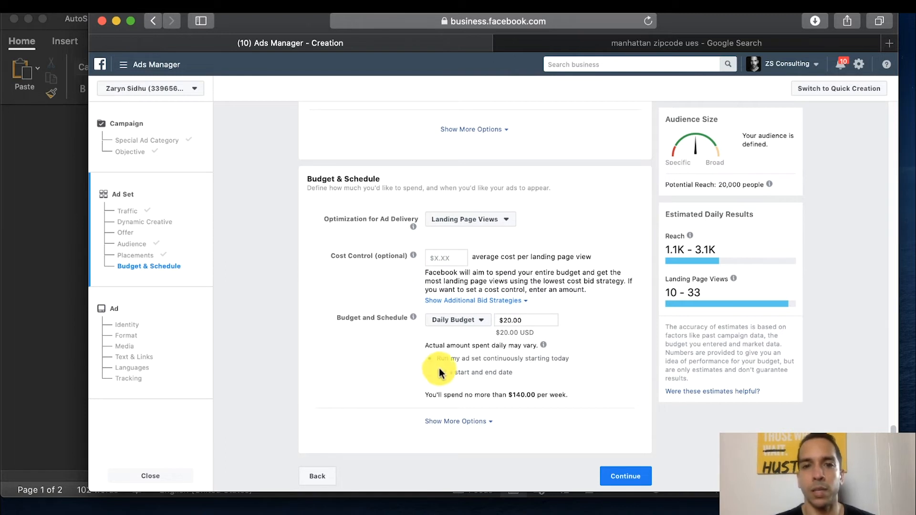
Step: Set the ad set's daily budget to $15.00
{"action": "left_click_drag", "start_coordinate": [542, 322], "coordinate": [497, 320]}
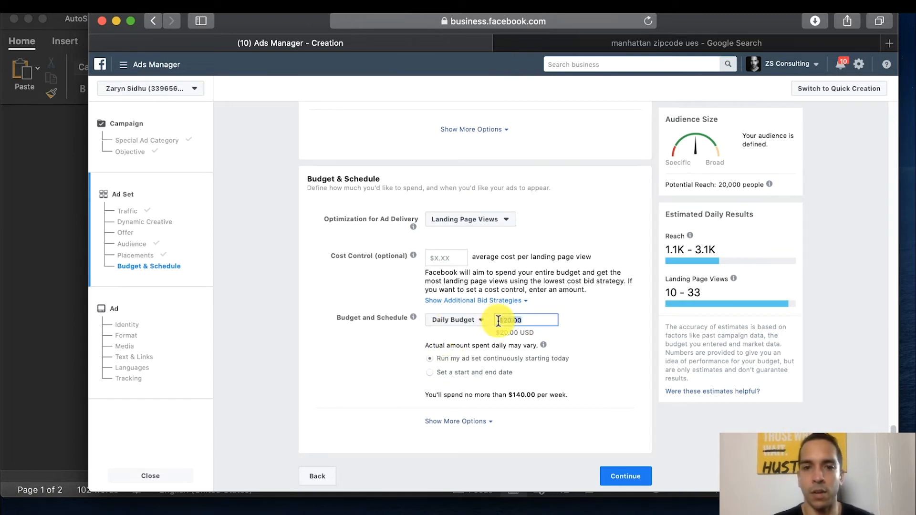
{"action": "type", "text": "15"}
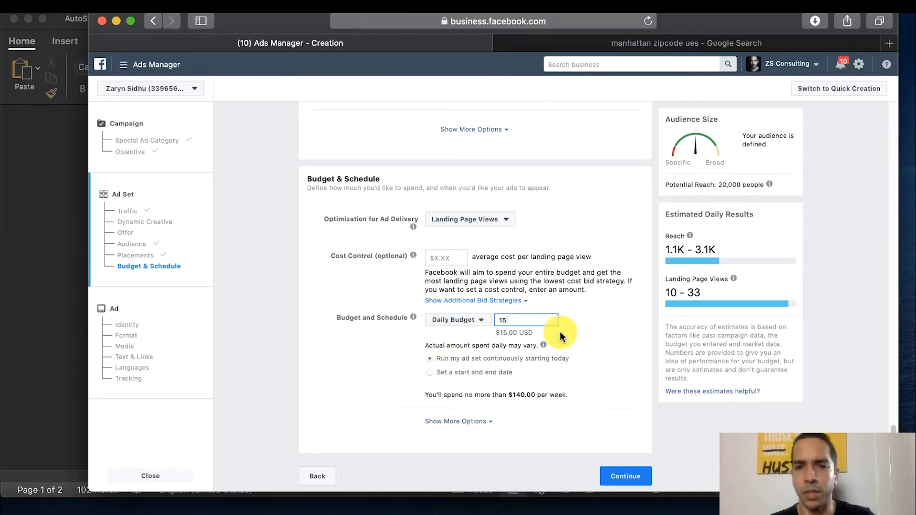
{"action": "left_click", "coordinate": [604, 333]}
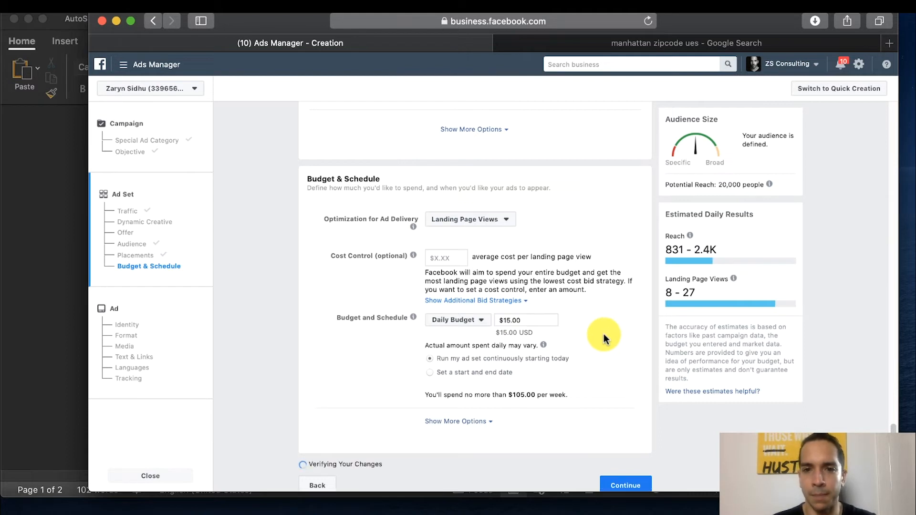
Step: Give the ad set a start and end date, starting April 6, 2020 and ending April 19, 2020
{"action": "left_click", "coordinate": [430, 374]}
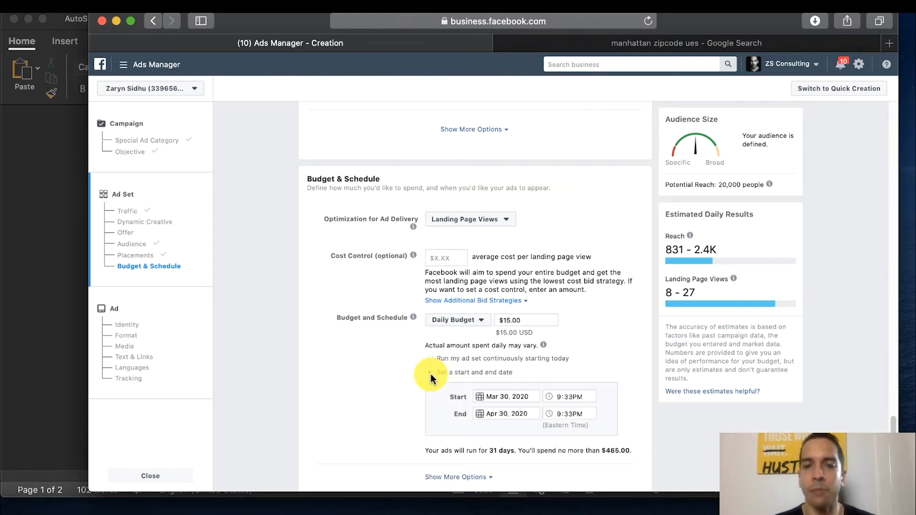
{"action": "left_click", "coordinate": [508, 399]}
{"action": "left_click", "coordinate": [595, 275]}
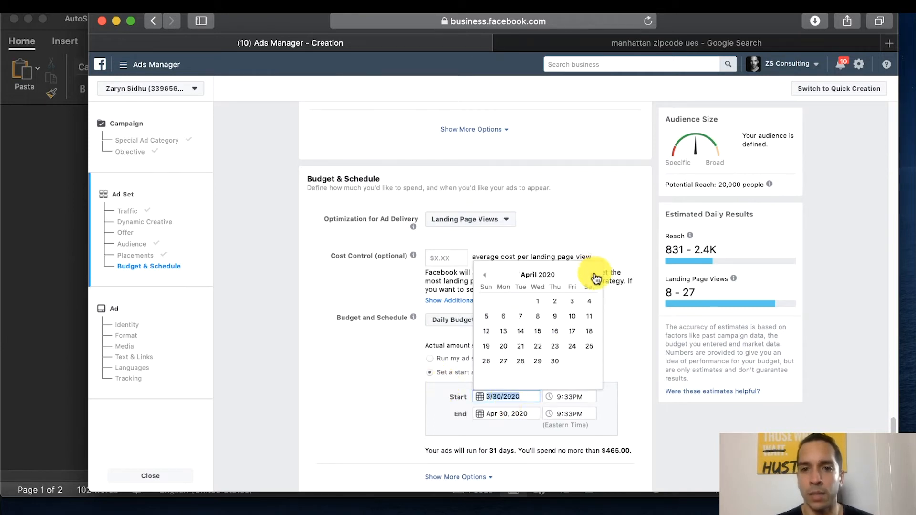
{"action": "left_click", "coordinate": [504, 319]}
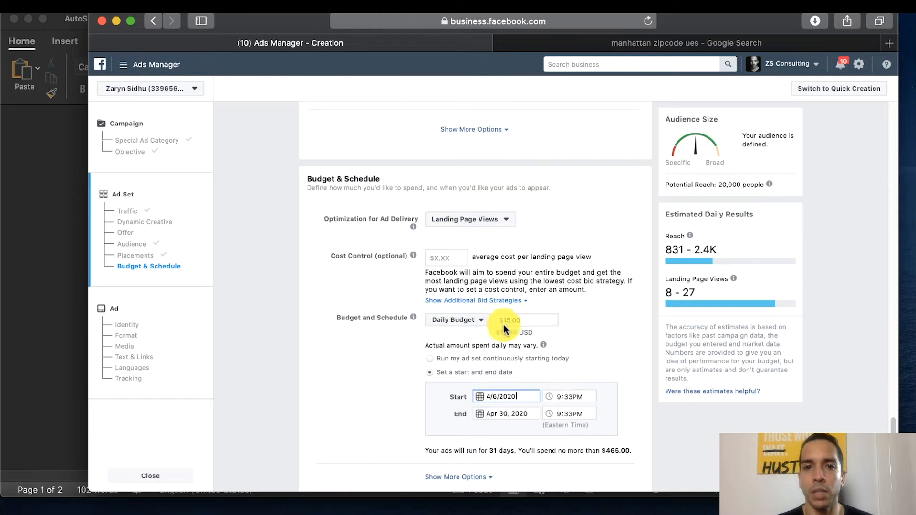
{"action": "left_click", "coordinate": [501, 414]}
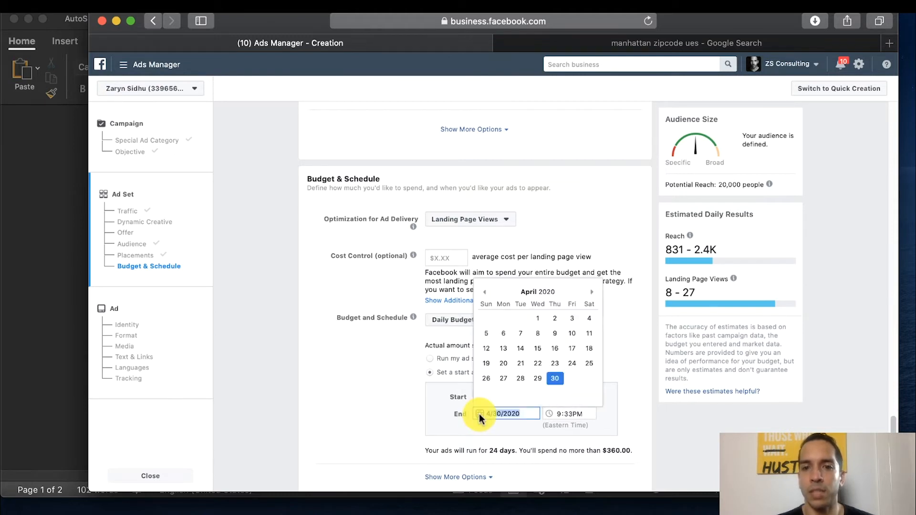
{"action": "left_click", "coordinate": [486, 365]}
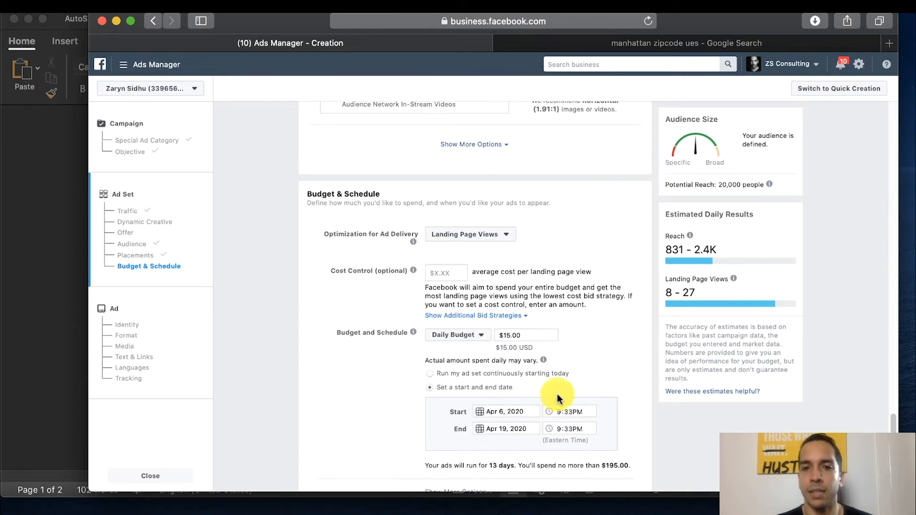
Step: Set the ad set's start time to 7:30AM
{"action": "left_click", "coordinate": [566, 412]}
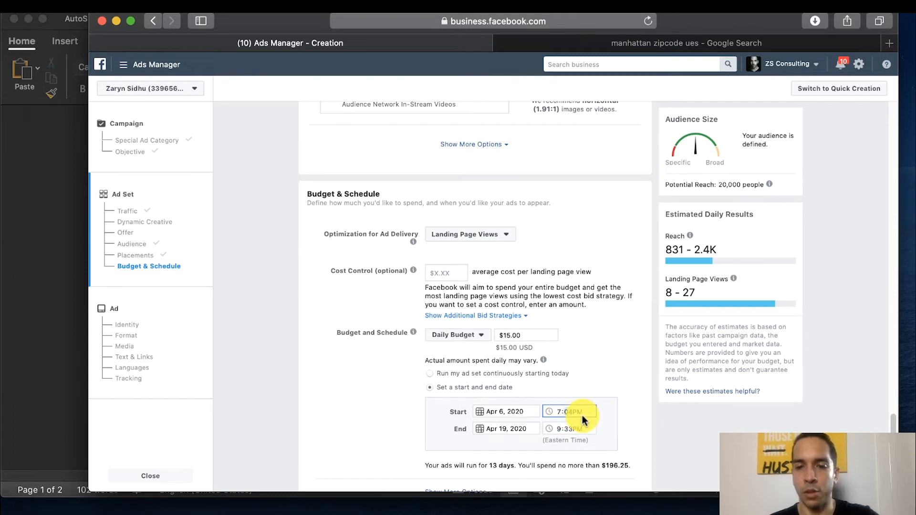
{"action": "type", "text": "00"}
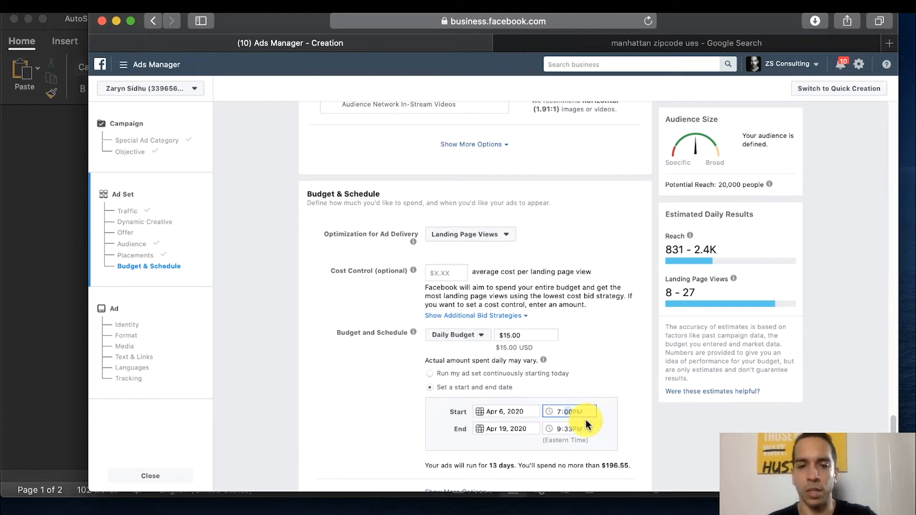
{"action": "type", "text": "0"}
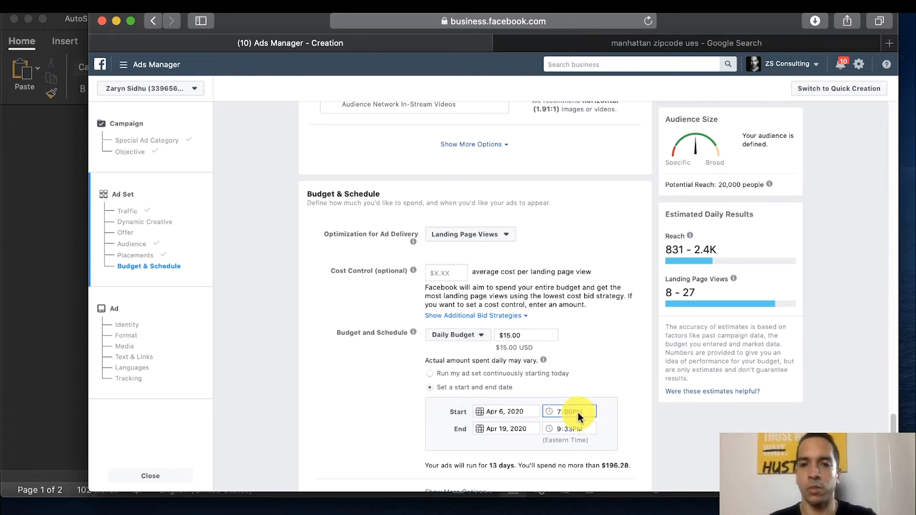
{"action": "type", "text": "a"}
{"action": "left_click", "coordinate": [625, 379]}
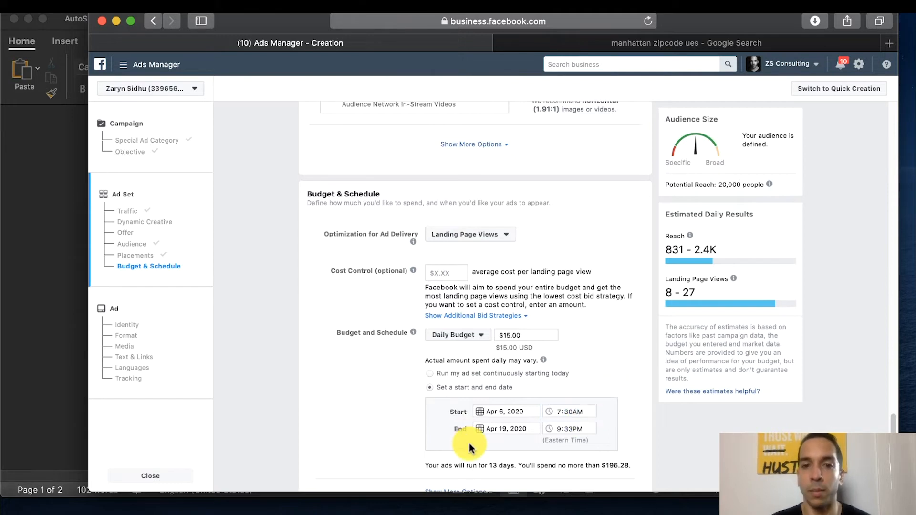
Step: Set the ad set's end time to 6:00PM
{"action": "left_click", "coordinate": [559, 433]}
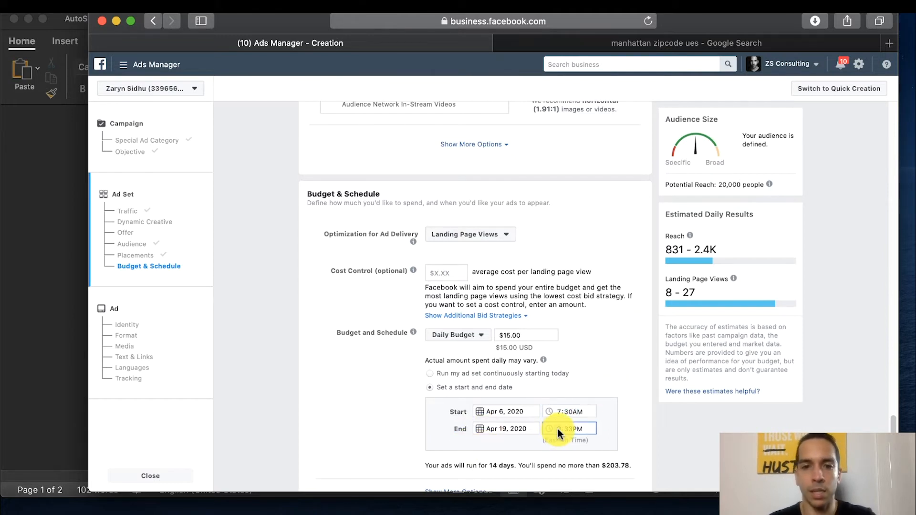
{"action": "type", "text": "11"}
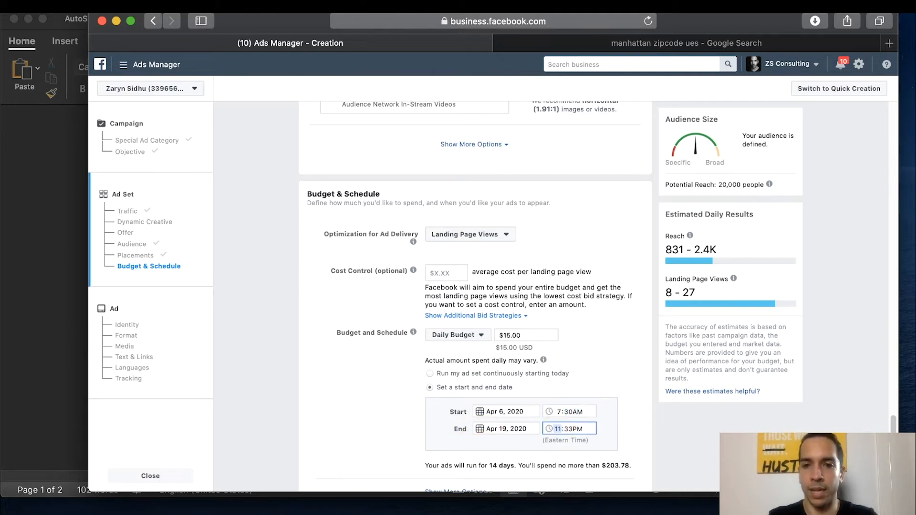
{"action": "type", "text": "12"}
{"action": "left_click", "coordinate": [576, 432]}
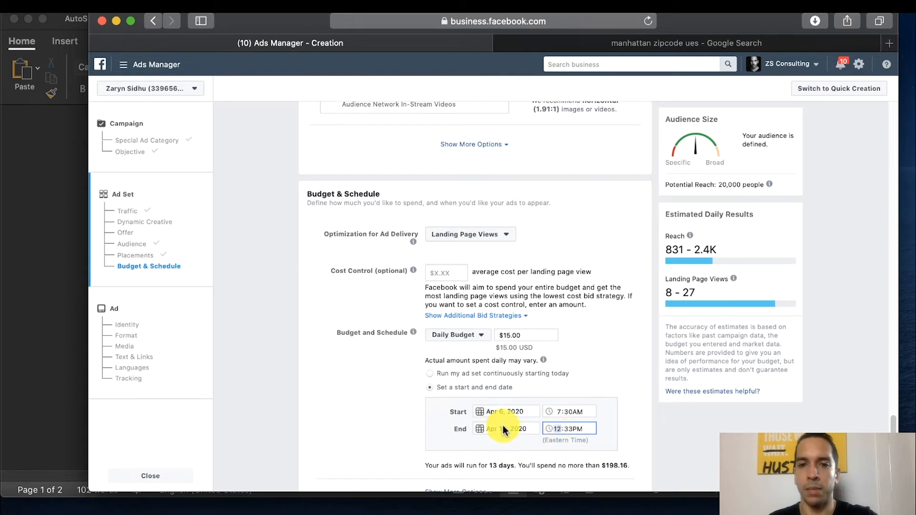
{"action": "type", "text": "8"}
{"action": "left_click", "coordinate": [576, 427]}
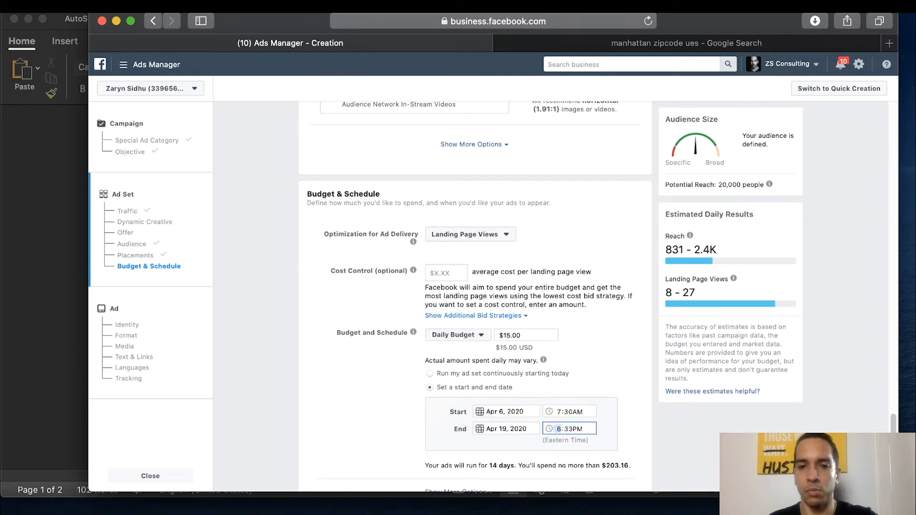
{"action": "type", "text": "00"}
{"action": "left_click", "coordinate": [577, 428]}
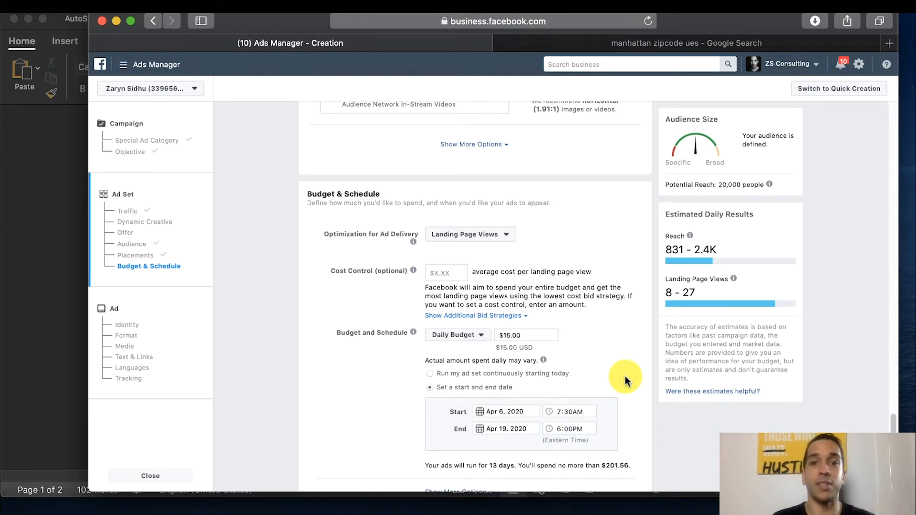
{"action": "left_click", "coordinate": [370, 382]}
Step: Show the additional Budget & Schedule options, including ad scheduling and delivery type
{"action": "scroll", "coordinate": [370, 382], "scroll_direction": "up", "scroll_amount": 2}
{"action": "scroll", "coordinate": [371, 382], "scroll_direction": "down", "scroll_amount": 3}
{"action": "scroll", "coordinate": [370, 382], "scroll_direction": "down", "scroll_amount": 3}
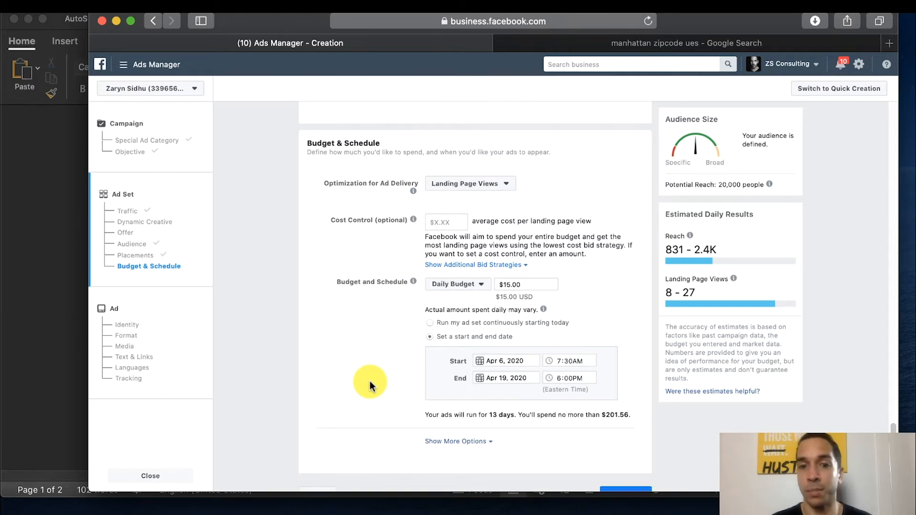
{"action": "left_click", "coordinate": [489, 441]}
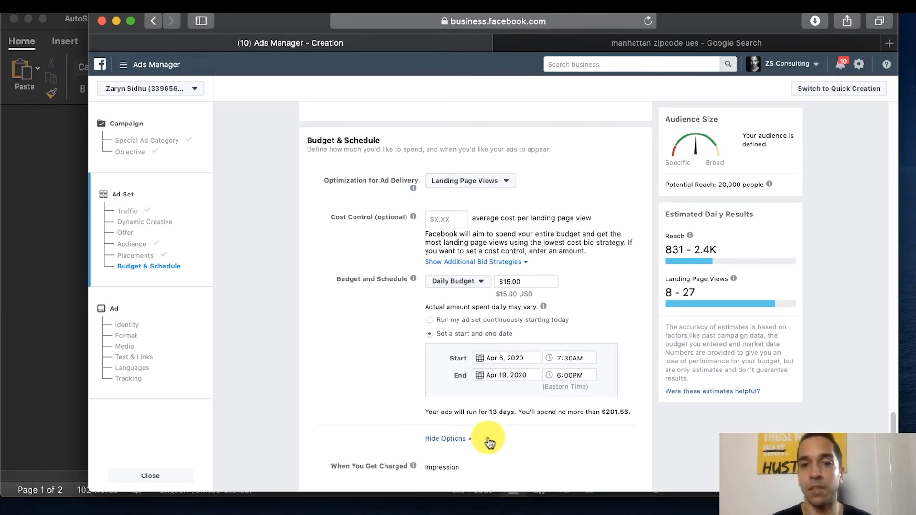
{"action": "scroll", "coordinate": [357, 406], "scroll_direction": "down", "scroll_amount": 3}
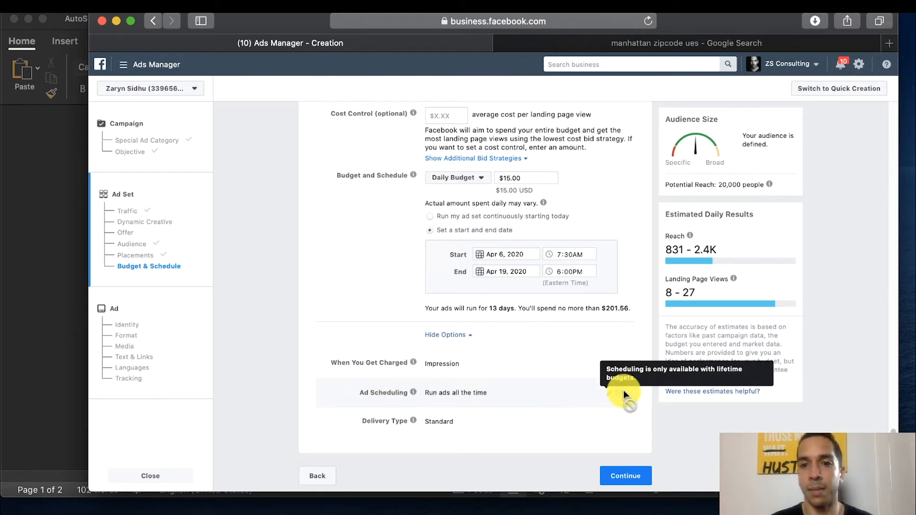
Step: Change the ad set from a daily to a lifetime budget and set it to $200
{"action": "left_click", "coordinate": [479, 178]}
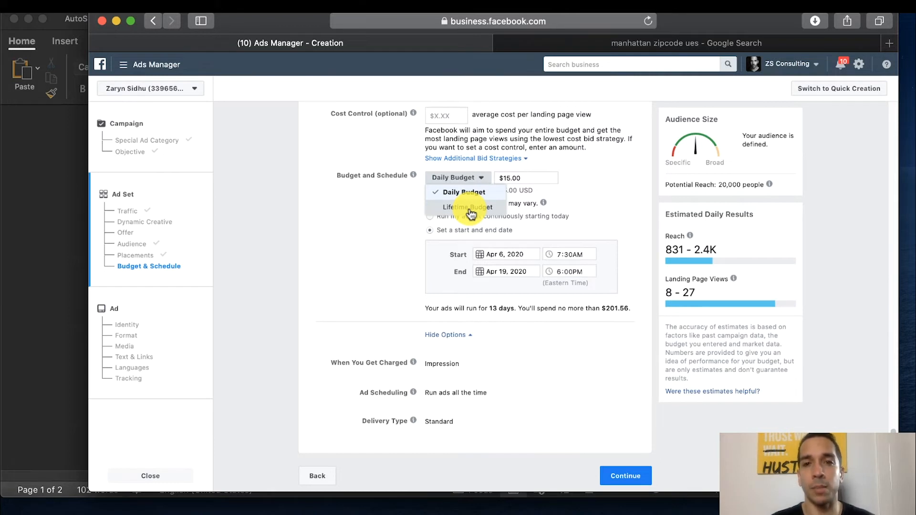
{"action": "left_click", "coordinate": [470, 208]}
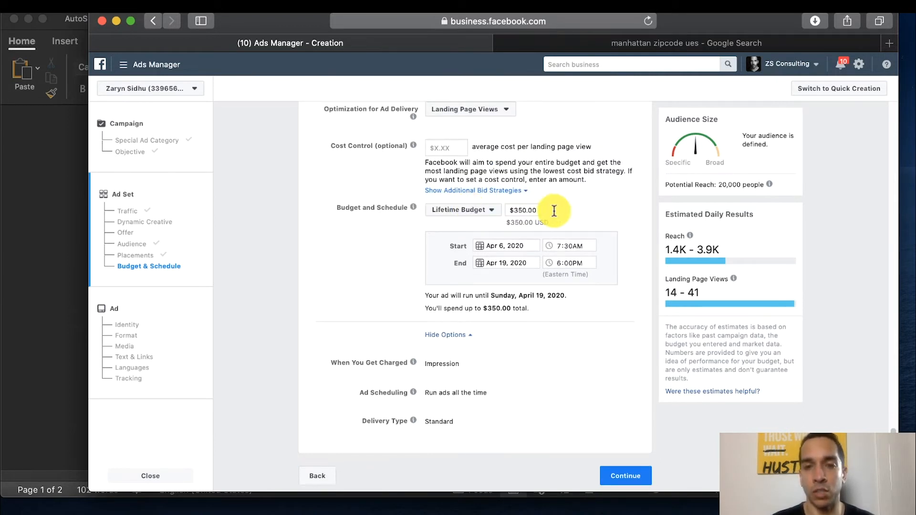
{"action": "left_click_drag", "start_coordinate": [534, 209], "coordinate": [506, 209]}
{"action": "type", "text": "200"}
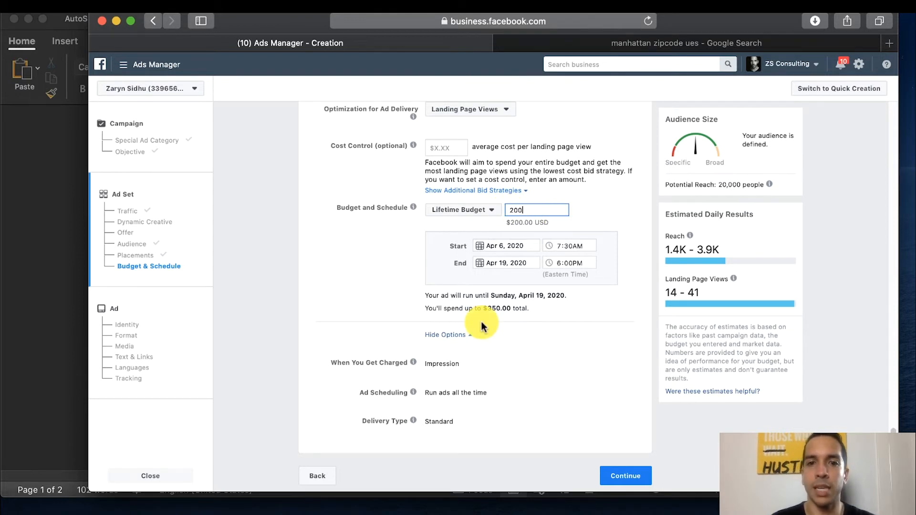
Step: Run the ads on a schedule, covering Monday from 6am to midnight and Tuesday from 12am to 7pm
{"action": "left_click", "coordinate": [617, 393]}
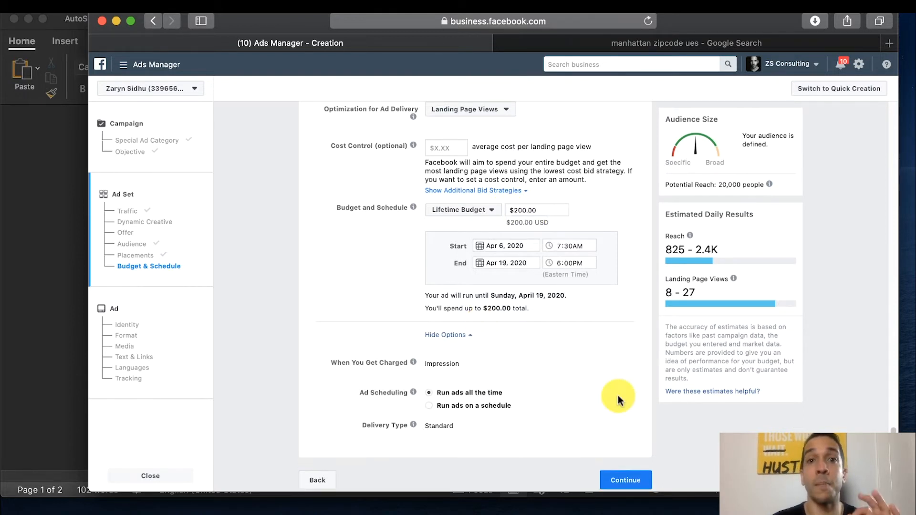
{"action": "left_click", "coordinate": [454, 406]}
{"action": "scroll", "coordinate": [449, 413], "scroll_direction": "down", "scroll_amount": 3}
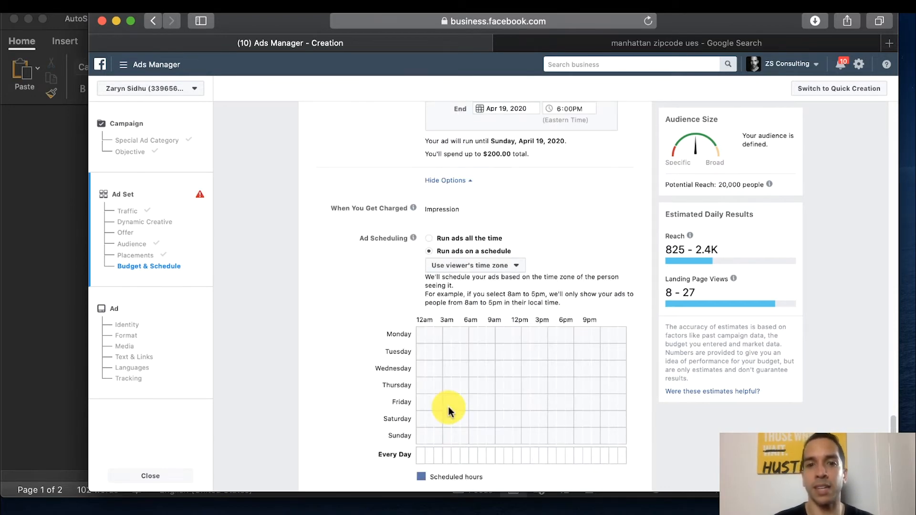
{"action": "scroll", "coordinate": [448, 407], "scroll_direction": "up", "scroll_amount": 1}
{"action": "scroll", "coordinate": [363, 345], "scroll_direction": "down", "scroll_amount": 1}
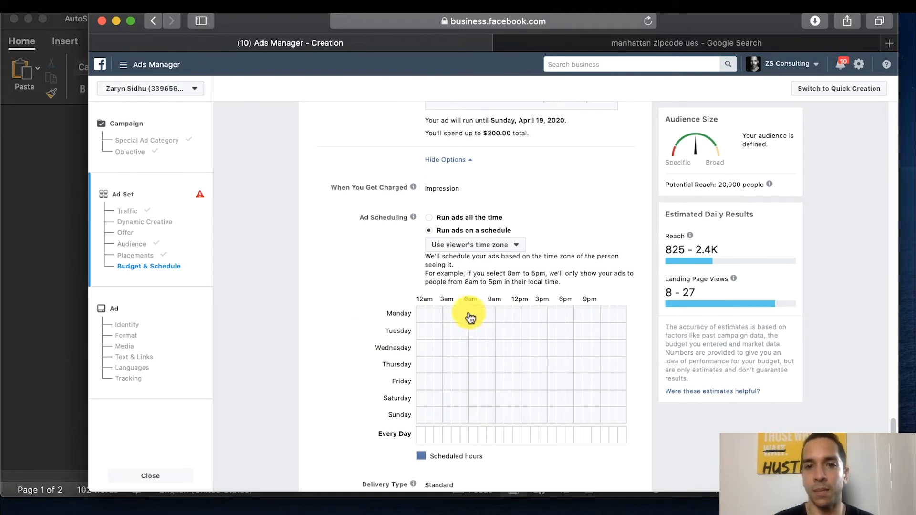
{"action": "left_click_drag", "start_coordinate": [473, 317], "coordinate": [619, 315]}
{"action": "left_click_drag", "start_coordinate": [420, 333], "coordinate": [581, 335]}
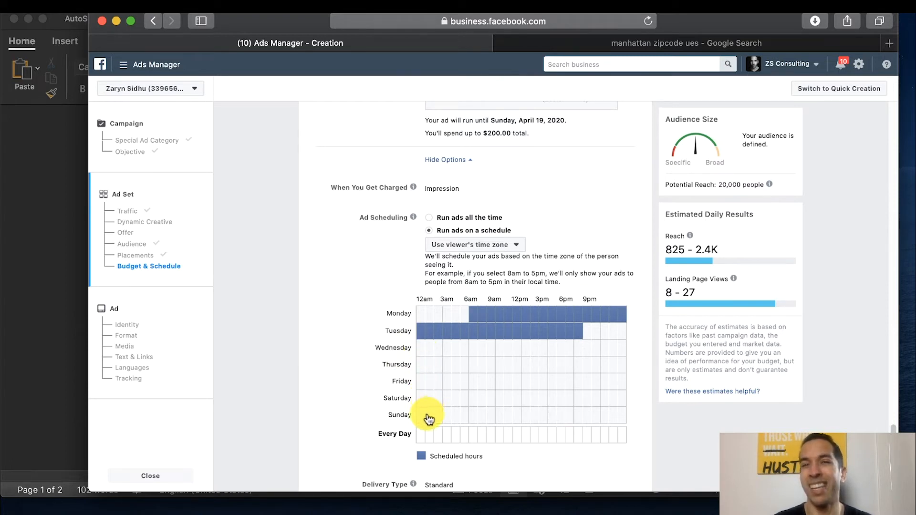
Step: Continue to the ad-level setup and switch to the Word document holding the ad copy for Ad #1
{"action": "scroll", "coordinate": [336, 315], "scroll_direction": "down", "scroll_amount": 3}
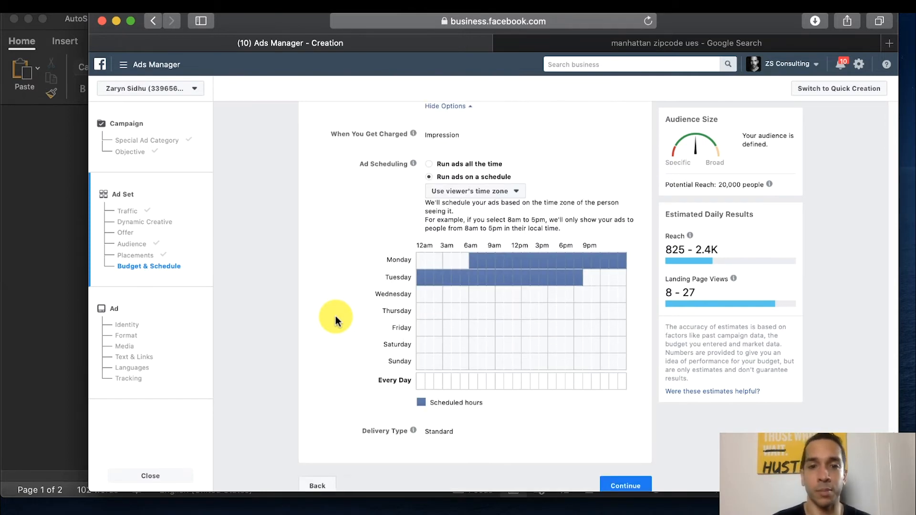
{"action": "scroll", "coordinate": [336, 315], "scroll_direction": "down", "scroll_amount": 1}
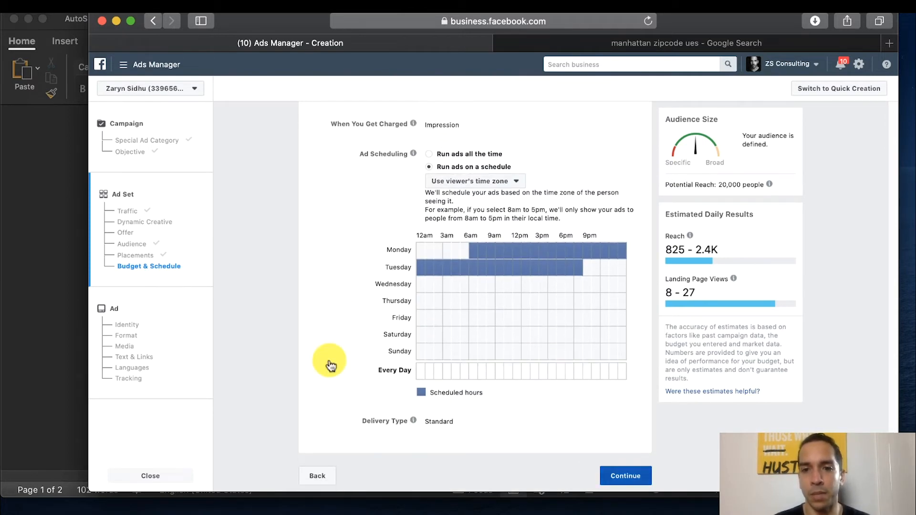
{"action": "left_click", "coordinate": [624, 477]}
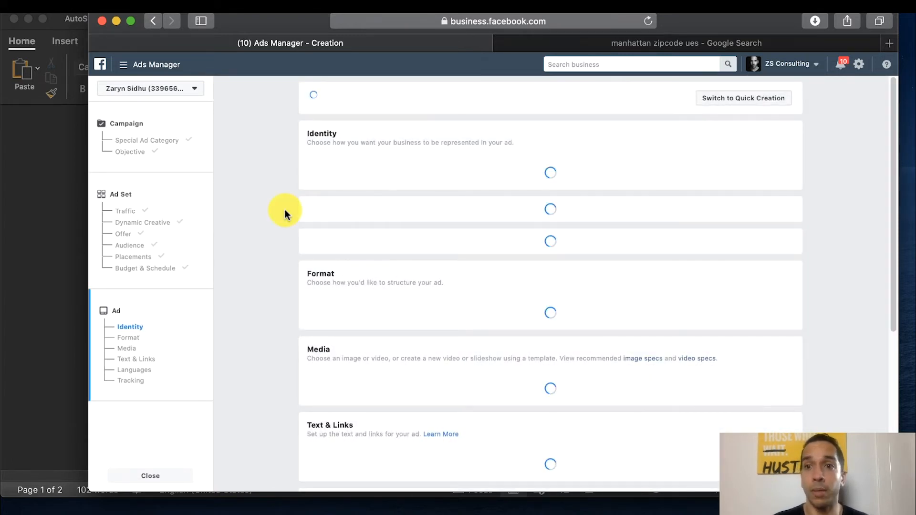
{"action": "key", "text": "super+Tab"}
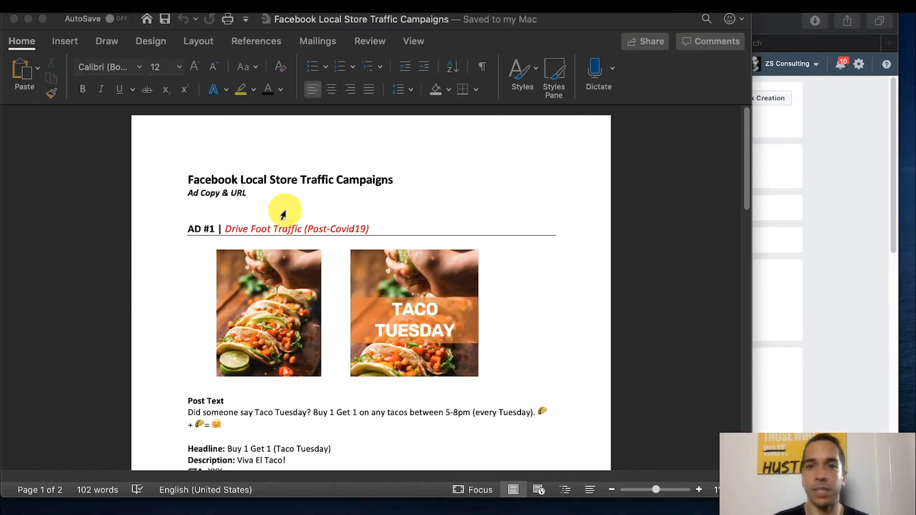
Step: Narrow the Word window so Ads Manager shows beside it, and select the Ad #1 post text
{"action": "left_click_drag", "start_coordinate": [286, 211], "coordinate": [467, 237]}
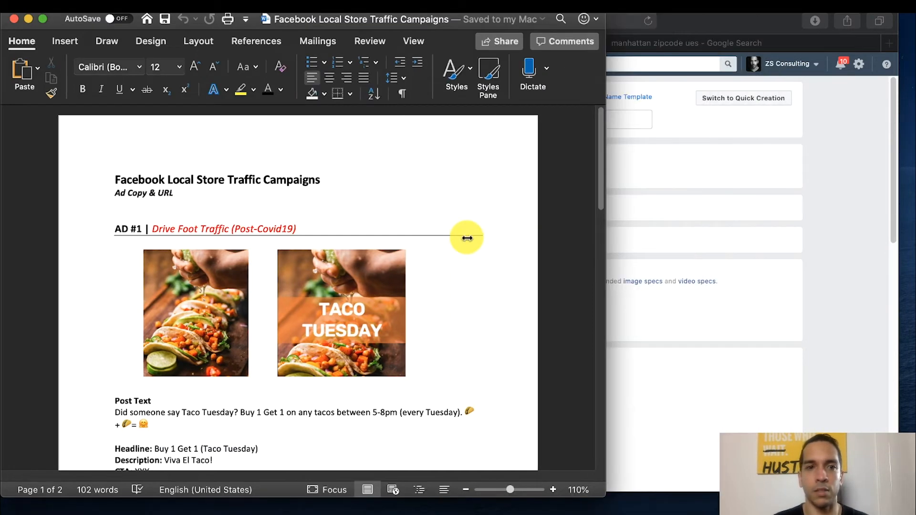
{"action": "scroll", "coordinate": [329, 310], "scroll_direction": "down", "scroll_amount": 3}
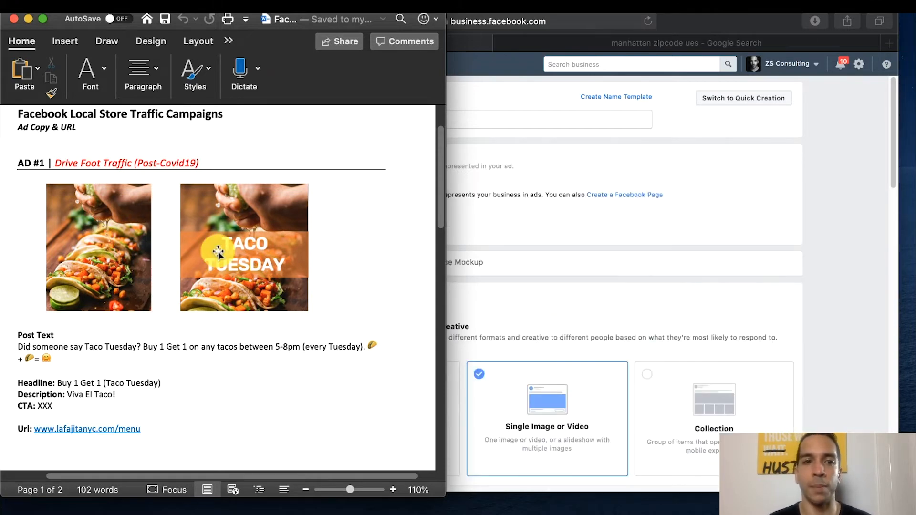
{"action": "left_click_drag", "start_coordinate": [62, 358], "coordinate": [18, 348]}
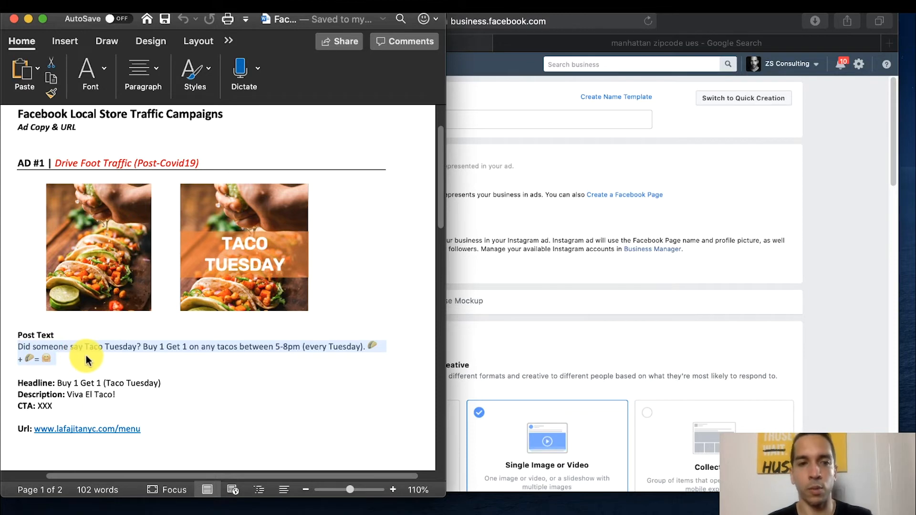
Step: Return to Ads Manager and review the Facebook Page and Instagram account choices for the ad's identity, keeping the current selections
{"action": "left_click", "coordinate": [804, 237]}
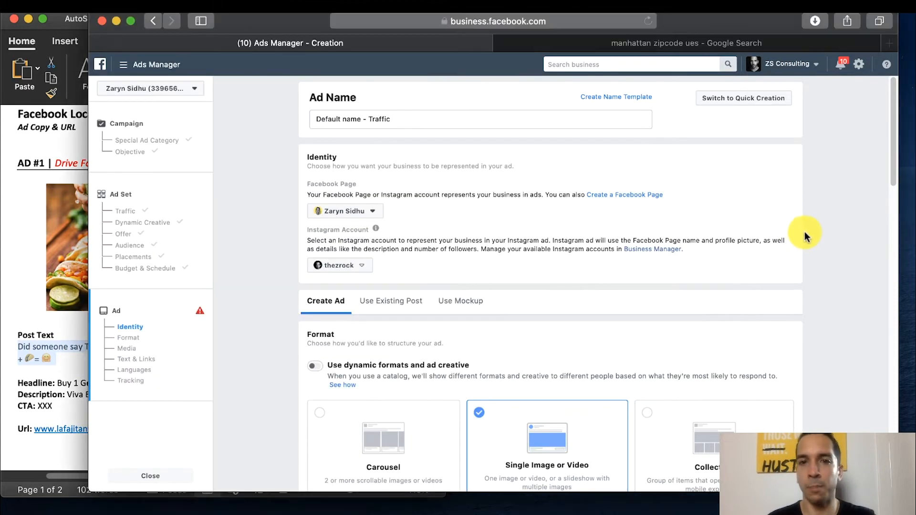
{"action": "left_click", "coordinate": [337, 215]}
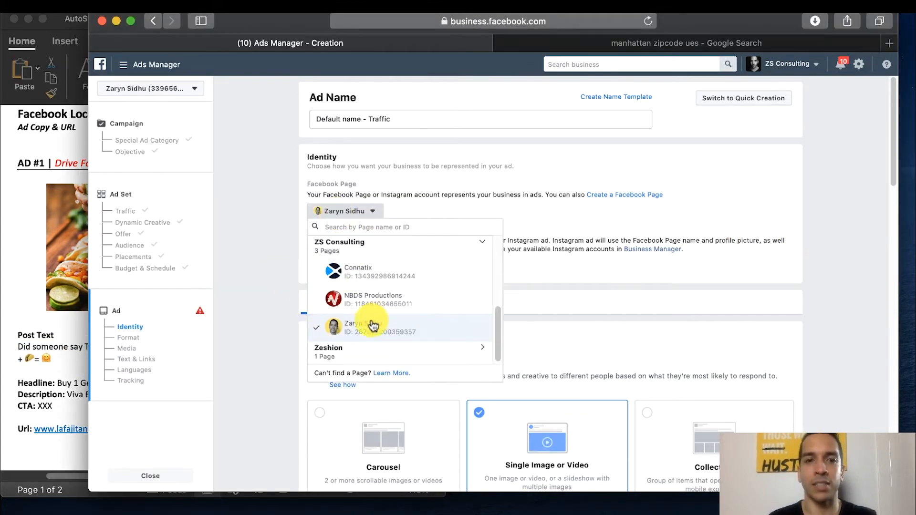
{"action": "left_click", "coordinate": [80, 219]}
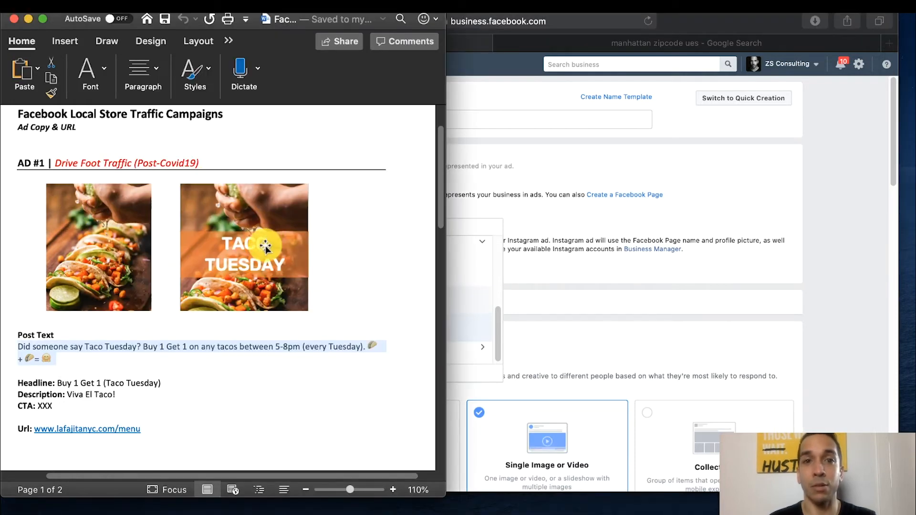
{"action": "left_click", "coordinate": [324, 256]}
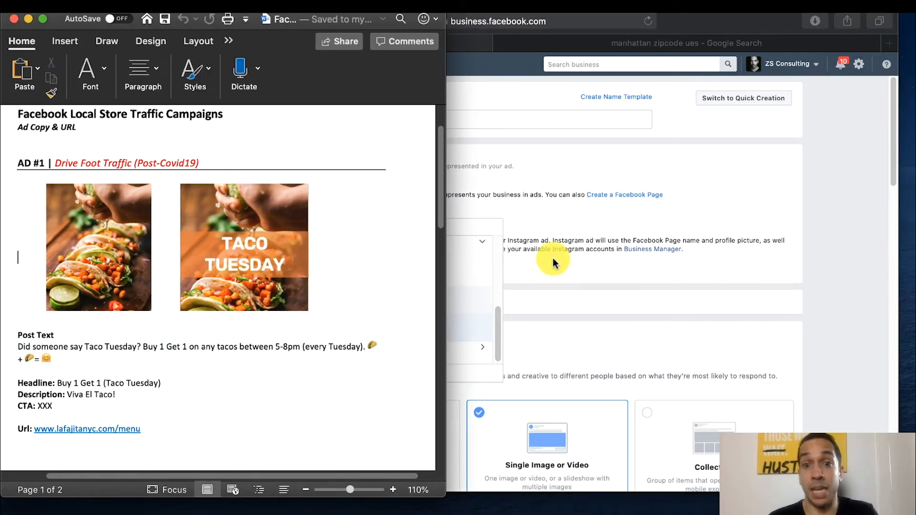
{"action": "left_click", "coordinate": [544, 252]}
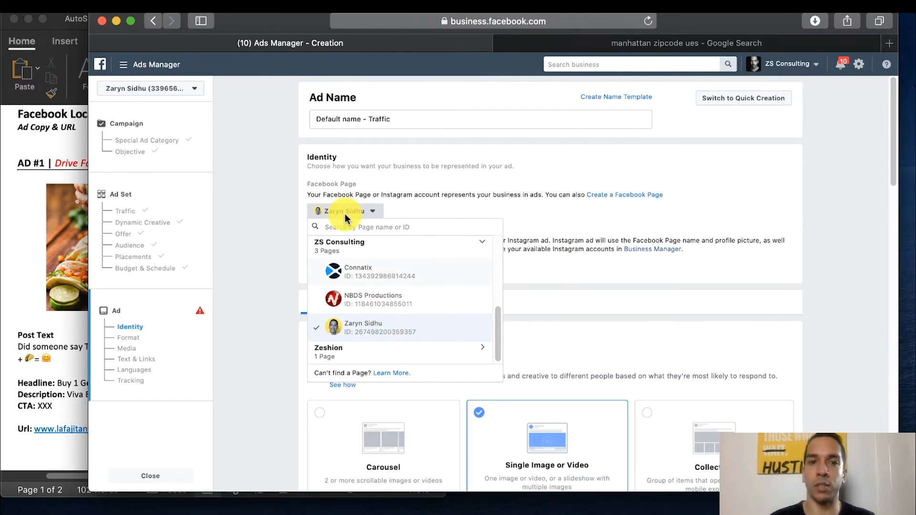
{"action": "left_click", "coordinate": [462, 209]}
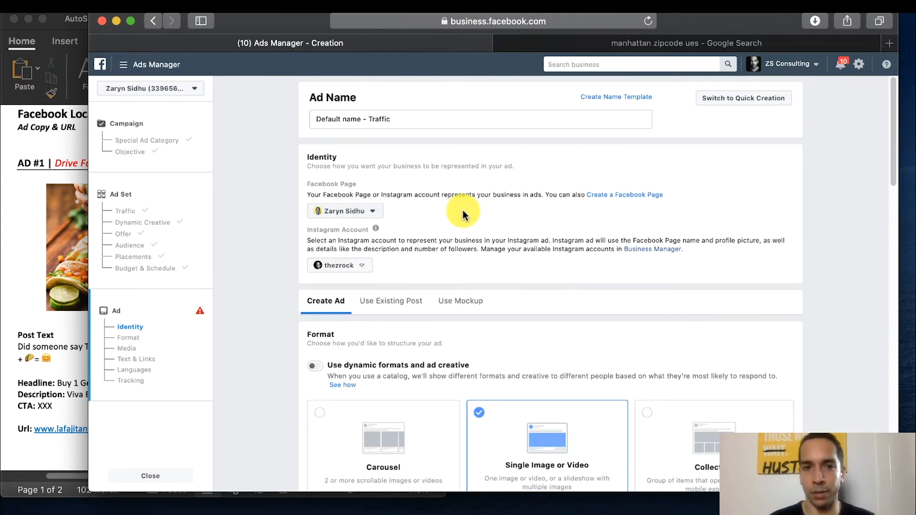
{"action": "left_click", "coordinate": [354, 266]}
{"action": "left_click", "coordinate": [535, 296]}
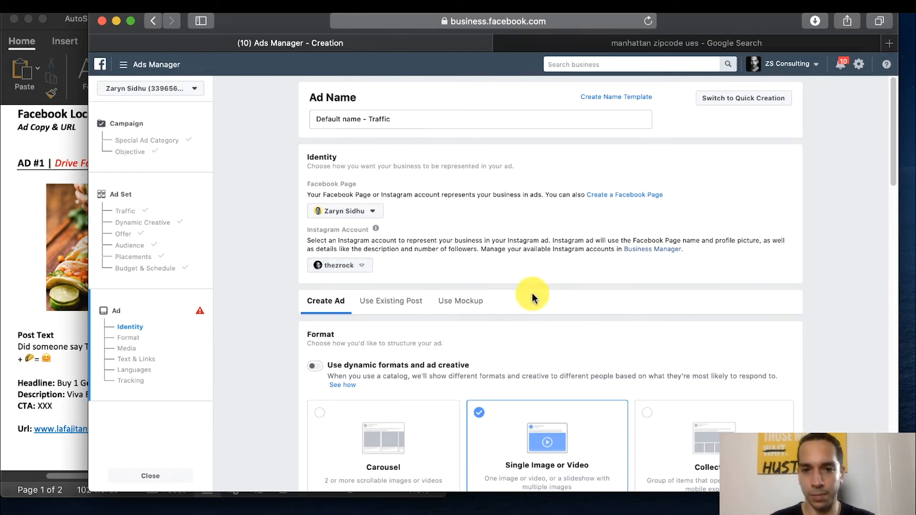
{"action": "scroll", "coordinate": [532, 296], "scroll_direction": "down", "scroll_amount": 1}
{"action": "scroll", "coordinate": [531, 293], "scroll_direction": "down", "scroll_amount": 2}
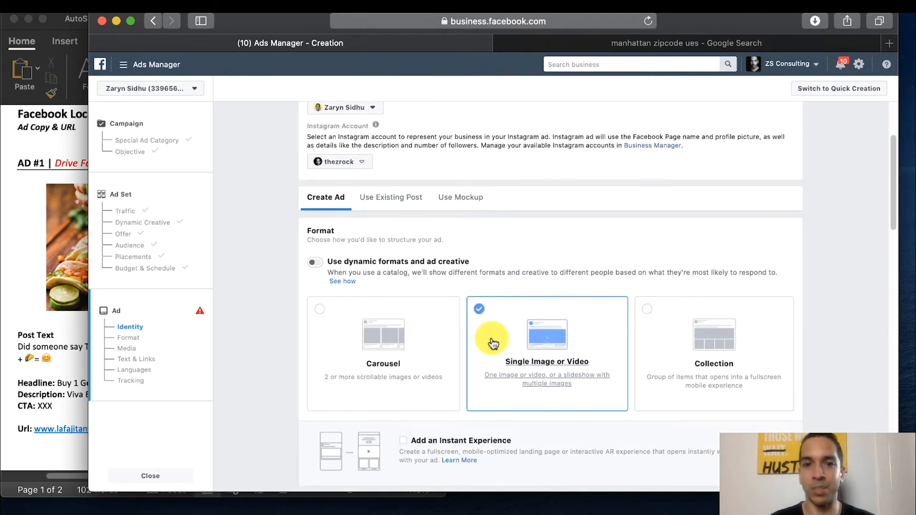
{"action": "scroll", "coordinate": [534, 377], "scroll_direction": "down", "scroll_amount": 10}
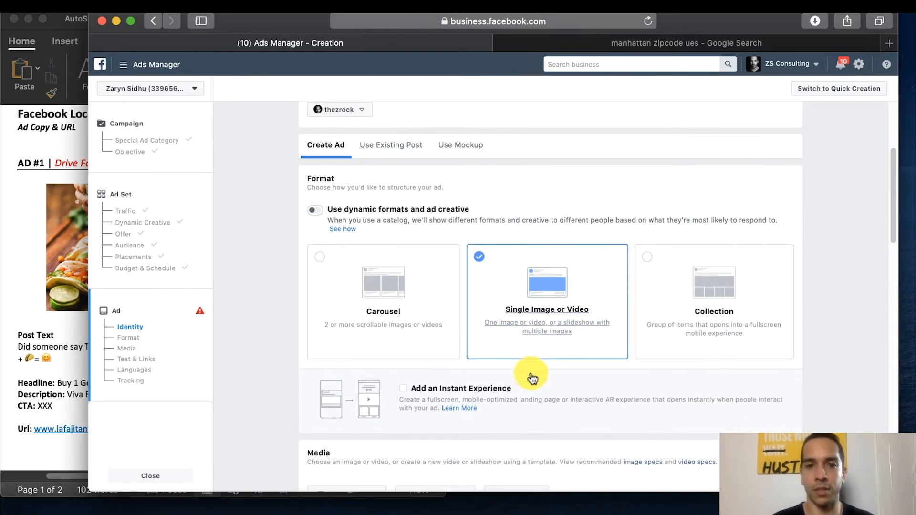
{"action": "scroll", "coordinate": [499, 375], "scroll_direction": "down", "scroll_amount": 5}
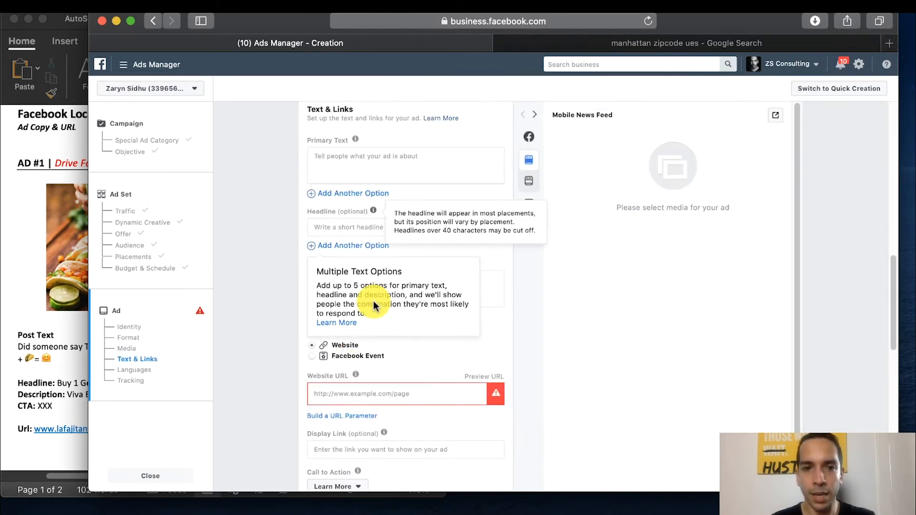
{"action": "key", "text": "super+Tab"}
{"action": "left_click_drag", "start_coordinate": [163, 428], "coordinate": [36, 427]}
{"action": "key", "text": "super+c"}
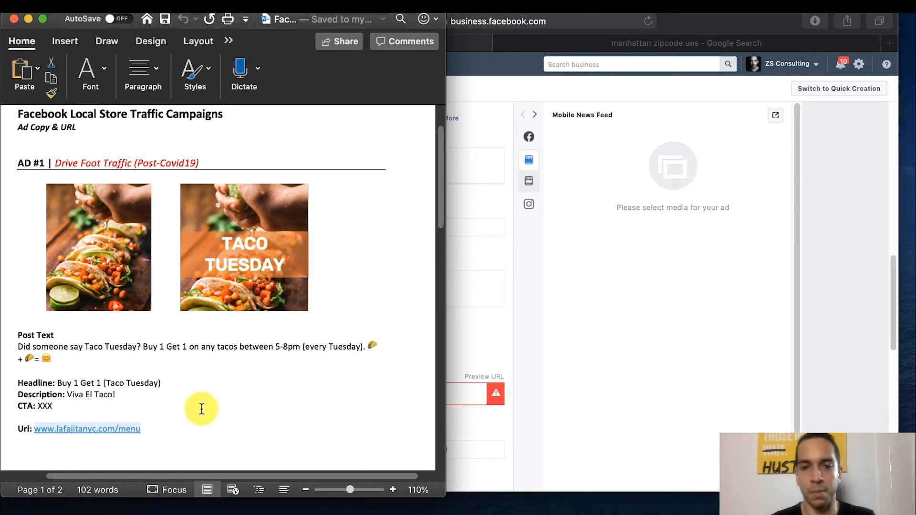
{"action": "left_click", "coordinate": [482, 345]}
{"action": "left_click", "coordinate": [408, 392]}
{"action": "key", "text": "super+v"}
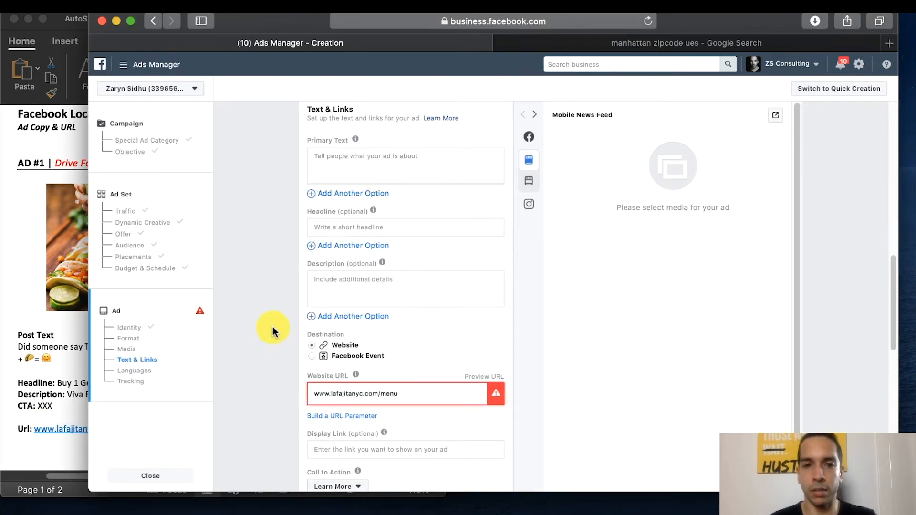
Step: Copy the Ad #1 post text beginning "Did someone say Taco Tuesday?" from the Word document into the ad's primary text
{"action": "left_click", "coordinate": [78, 362]}
{"action": "triple_click", "coordinate": [84, 359]}
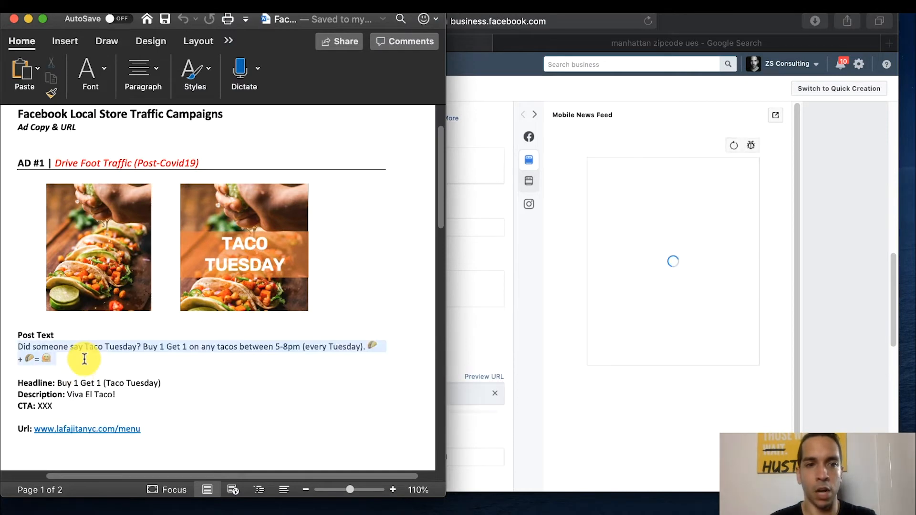
{"action": "left_click", "coordinate": [513, 242]}
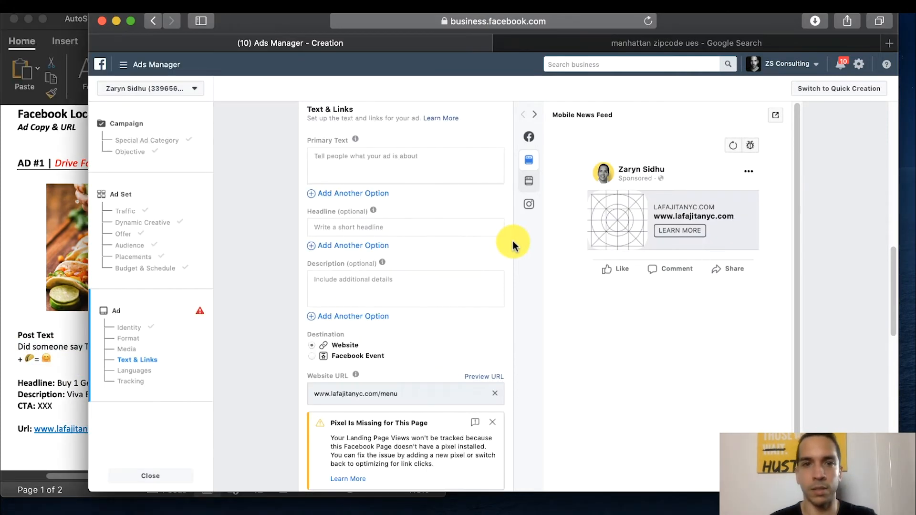
{"action": "left_click", "coordinate": [405, 170]}
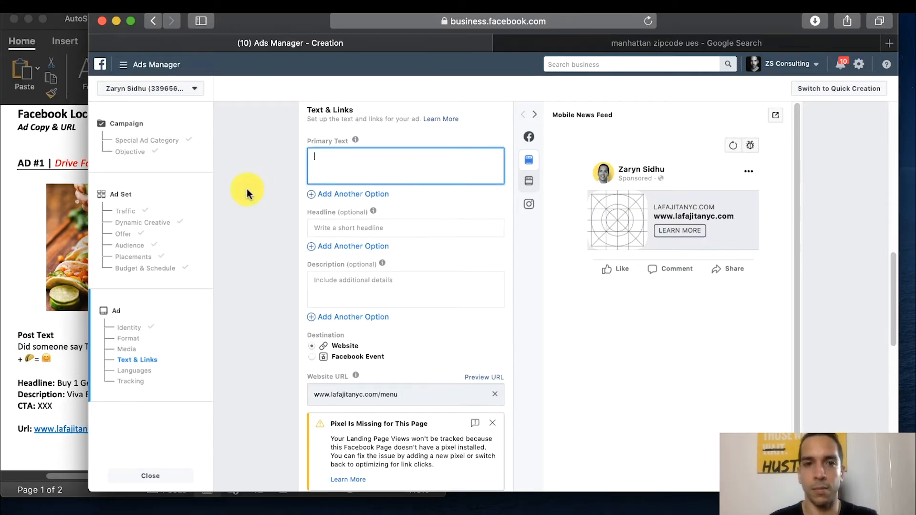
{"action": "type", "text": "Did someone say Taco Tuesday? Buy 1 Get 1 on any tacos between 5-8pm (every Tuesday). 🌮 + 🌮= 🤗"}
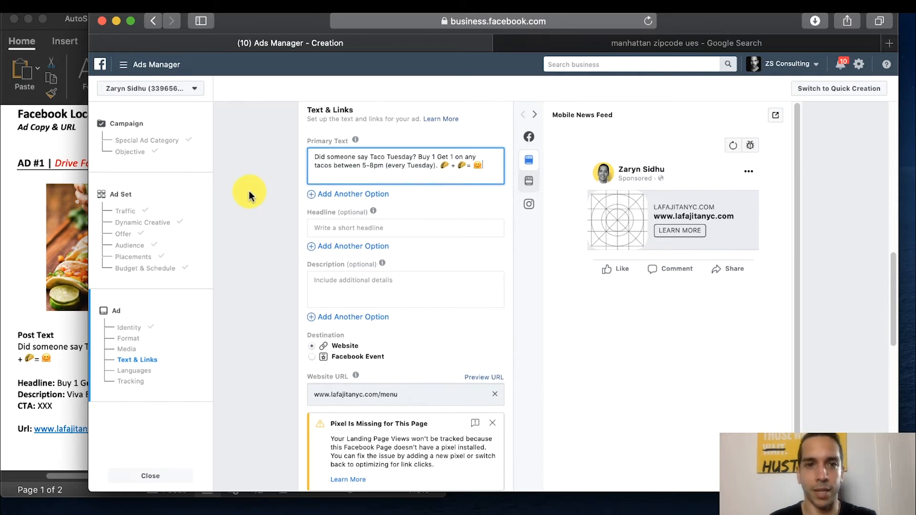
Step: Copy the headline "Buy 1 Get 1 (Taco Tuesday)" from the Word document into the ad's headline
{"action": "key", "text": "cmd+Tab"}
{"action": "left_click_drag", "start_coordinate": [163, 383], "coordinate": [54, 380]}
{"action": "key", "text": "cmd+c"}
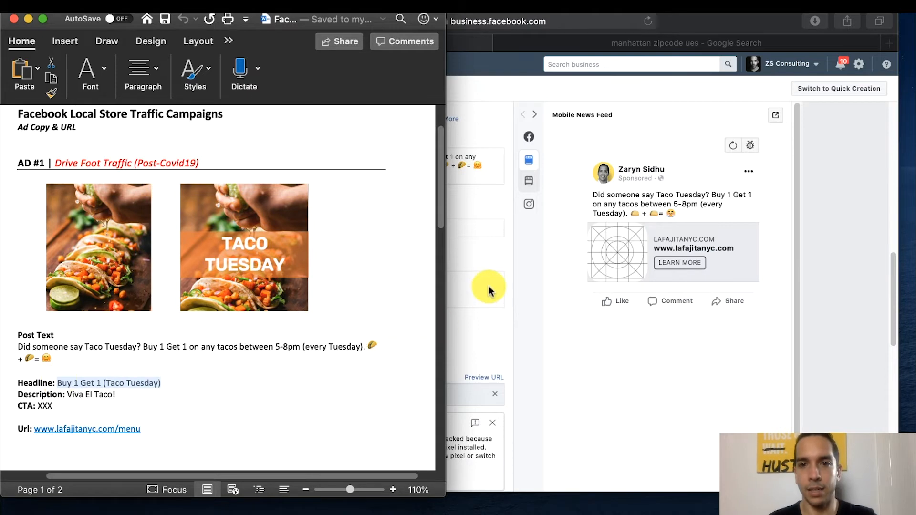
{"action": "left_click", "coordinate": [489, 286]}
{"action": "left_click", "coordinate": [351, 229]}
{"action": "key", "text": "cmd+v"}
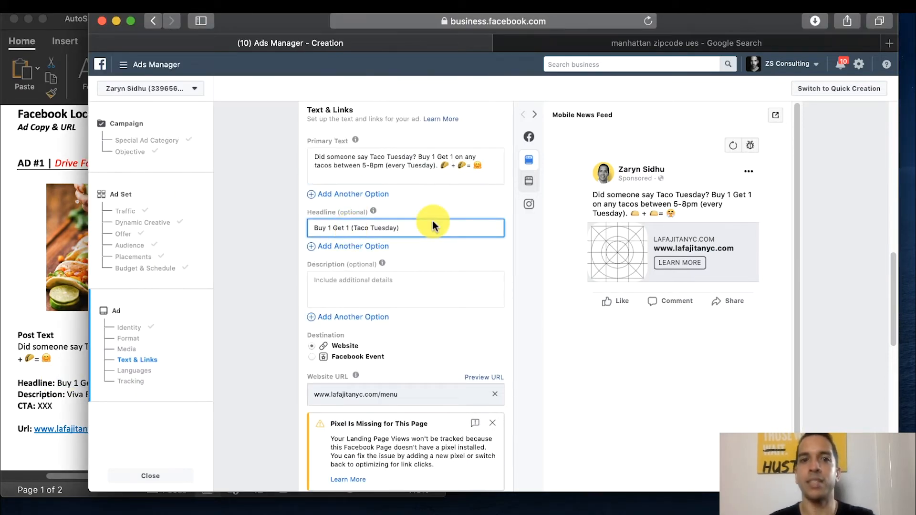
Step: Copy the description "Viva El Taco!" from the Word document into the ad's description
{"action": "mouse_move", "coordinate": [368, 194]}
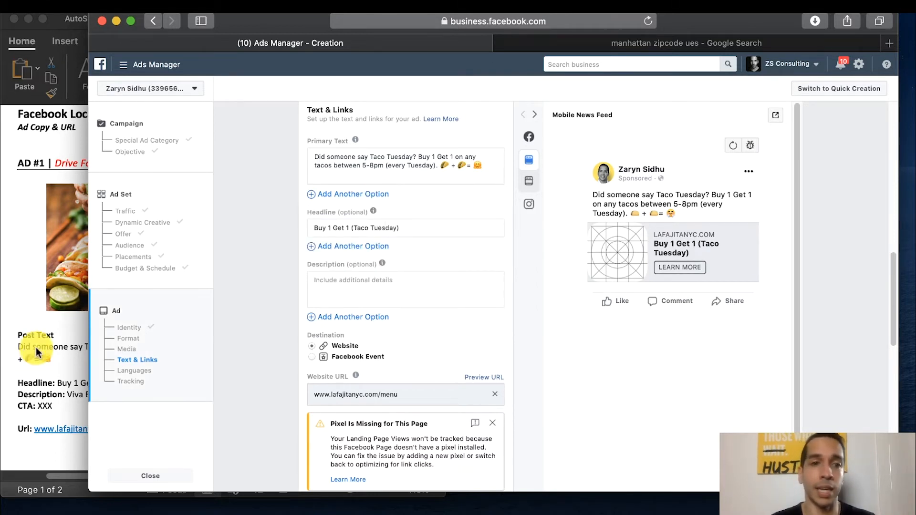
{"action": "left_click", "coordinate": [53, 373]}
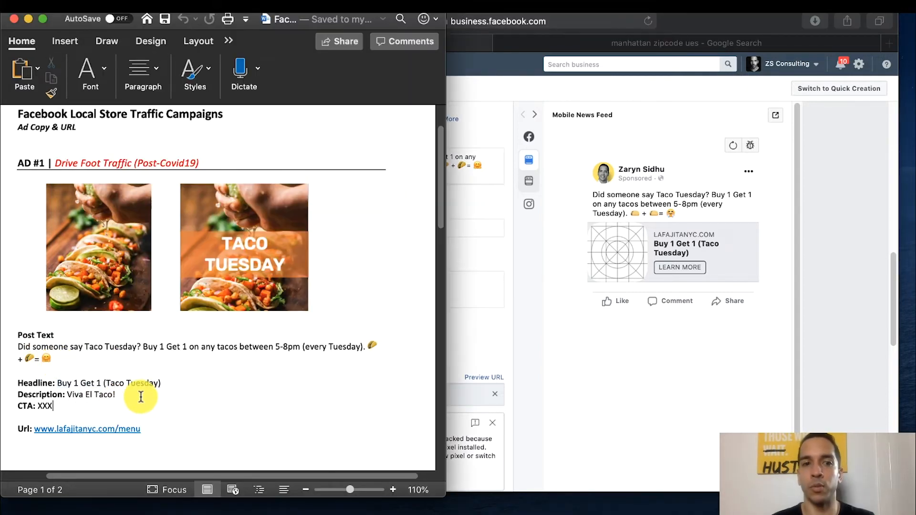
{"action": "left_click_drag", "start_coordinate": [139, 394], "coordinate": [75, 395]}
{"action": "key", "text": "super+c"}
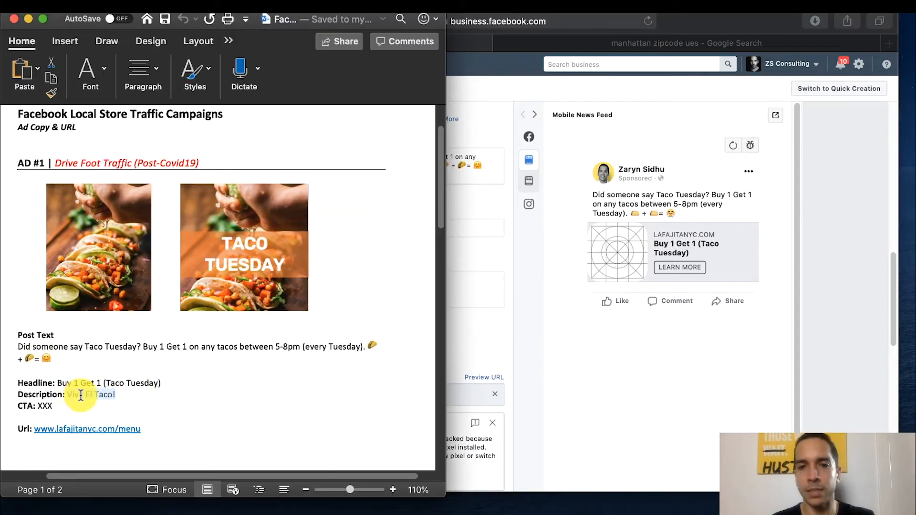
{"action": "left_click", "coordinate": [496, 265]}
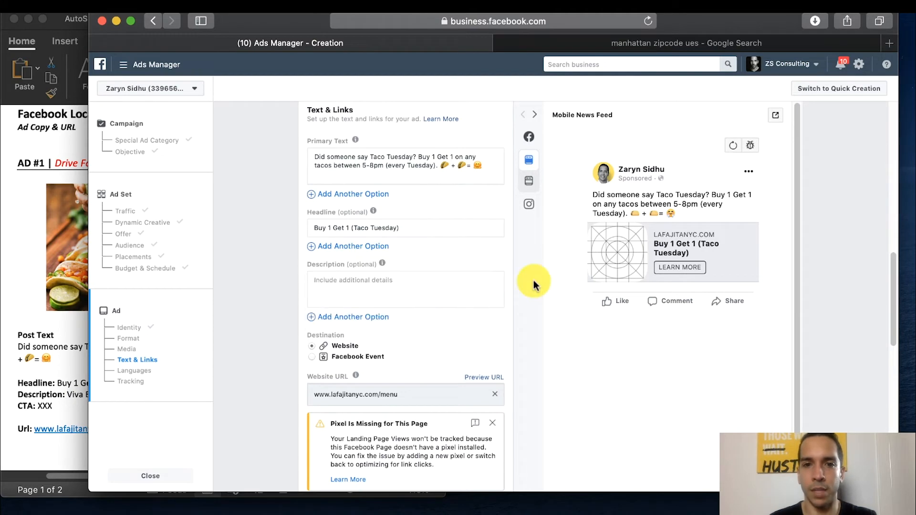
{"action": "left_click", "coordinate": [412, 296]}
{"action": "key", "text": "super+v"}
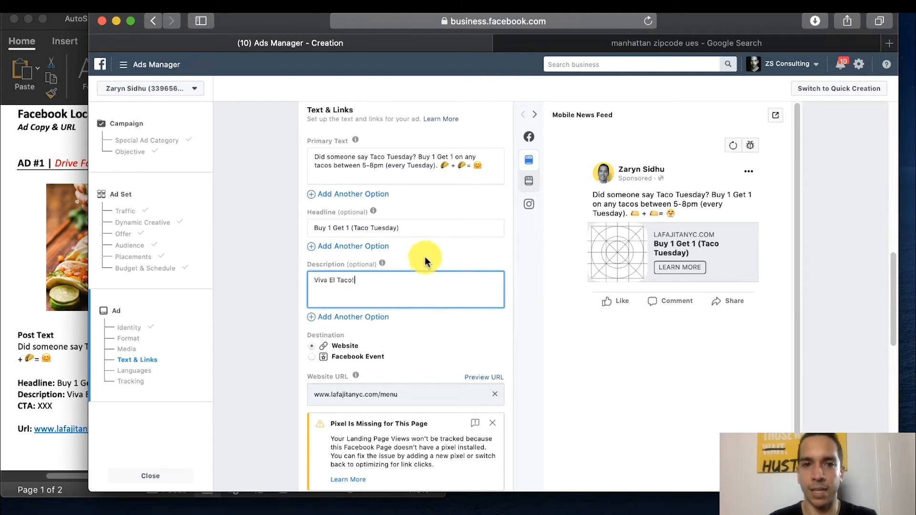
{"action": "left_click", "coordinate": [446, 252]}
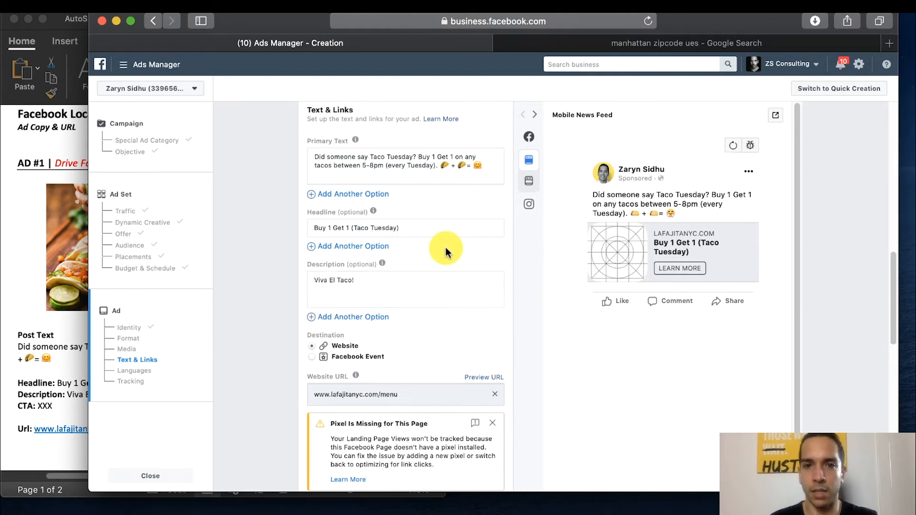
Step: Upload Ad1_WithNoOverlay.jpg from the Las Fajitas NYC folder on the Desktop as an image for the ad's media
{"action": "scroll", "coordinate": [445, 253], "scroll_direction": "down", "scroll_amount": 1}
{"action": "scroll", "coordinate": [445, 254], "scroll_direction": "up", "scroll_amount": 2}
{"action": "scroll", "coordinate": [445, 253], "scroll_direction": "up", "scroll_amount": 10}
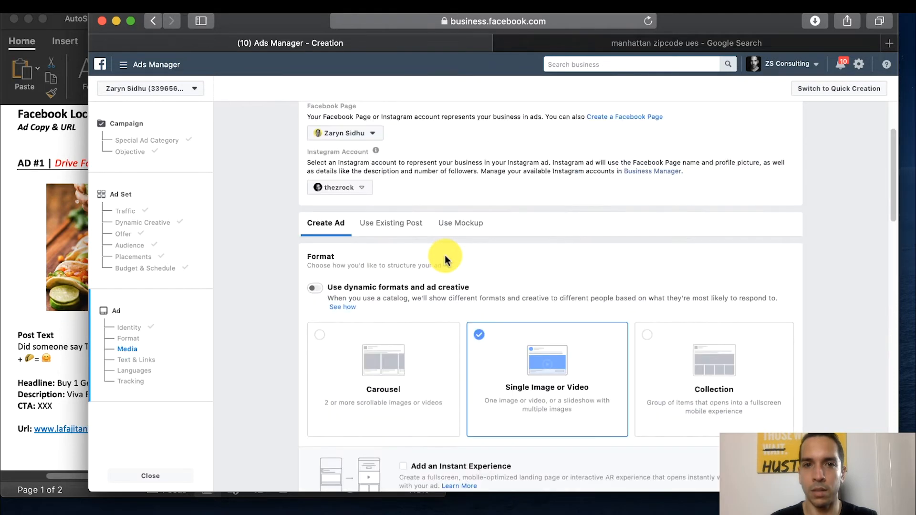
{"action": "scroll", "coordinate": [394, 302], "scroll_direction": "down", "scroll_amount": 5}
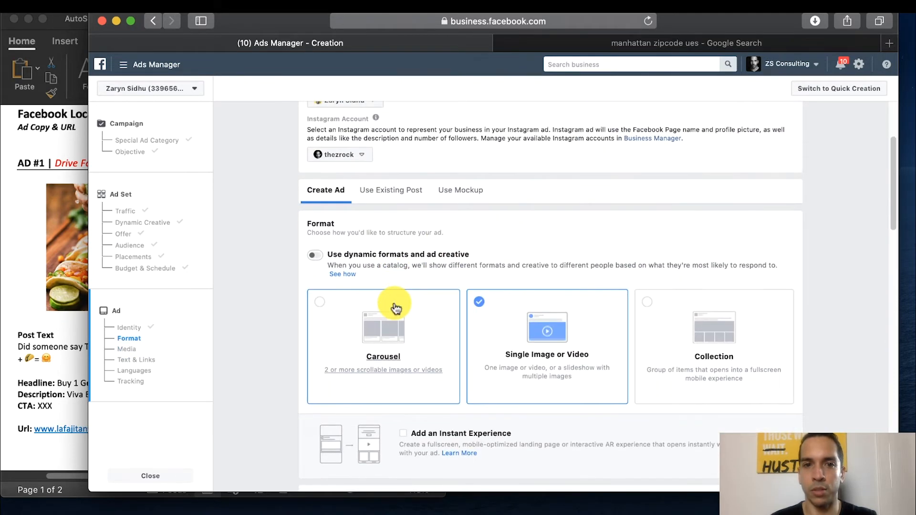
{"action": "scroll", "coordinate": [395, 305], "scroll_direction": "down", "scroll_amount": 4}
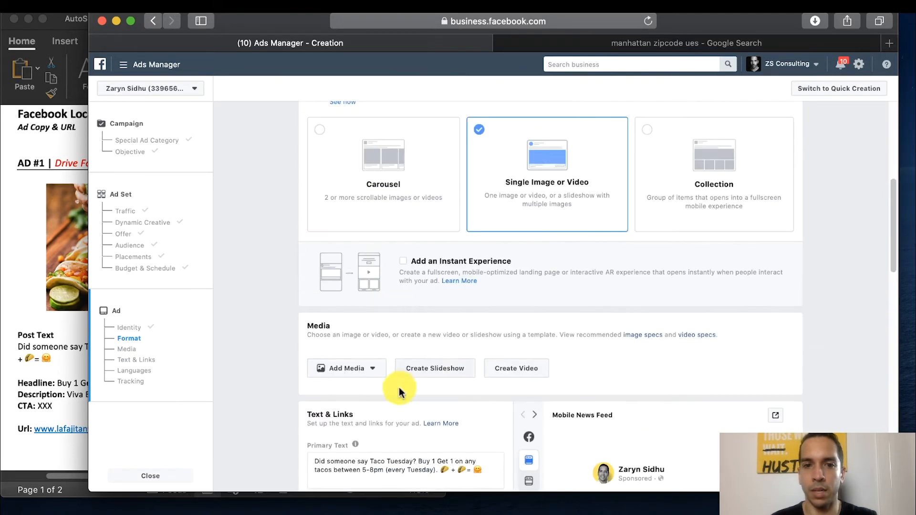
{"action": "left_click", "coordinate": [378, 375]}
{"action": "left_click", "coordinate": [356, 390]}
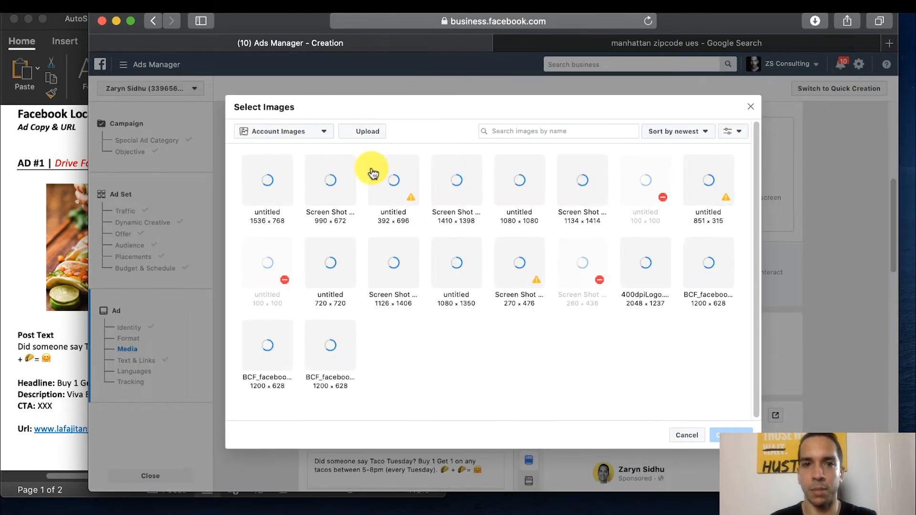
{"action": "left_click", "coordinate": [373, 135]}
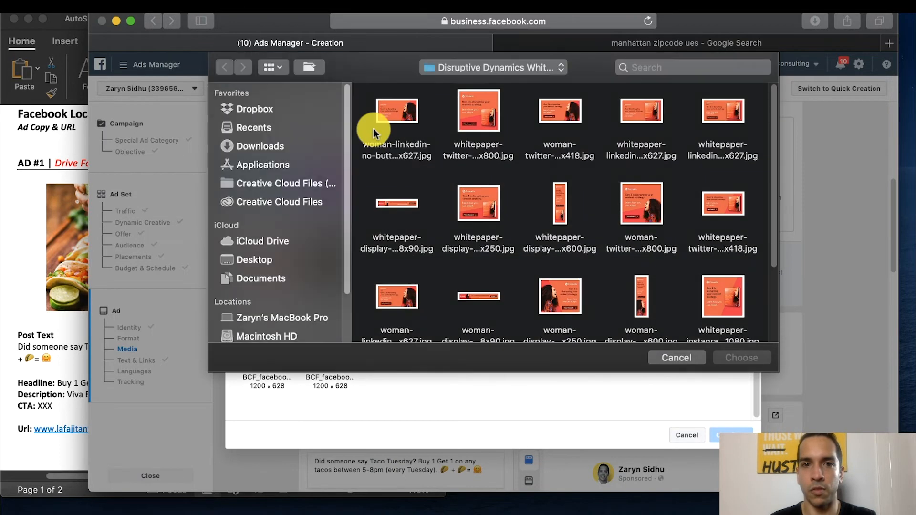
{"action": "left_click", "coordinate": [261, 260]}
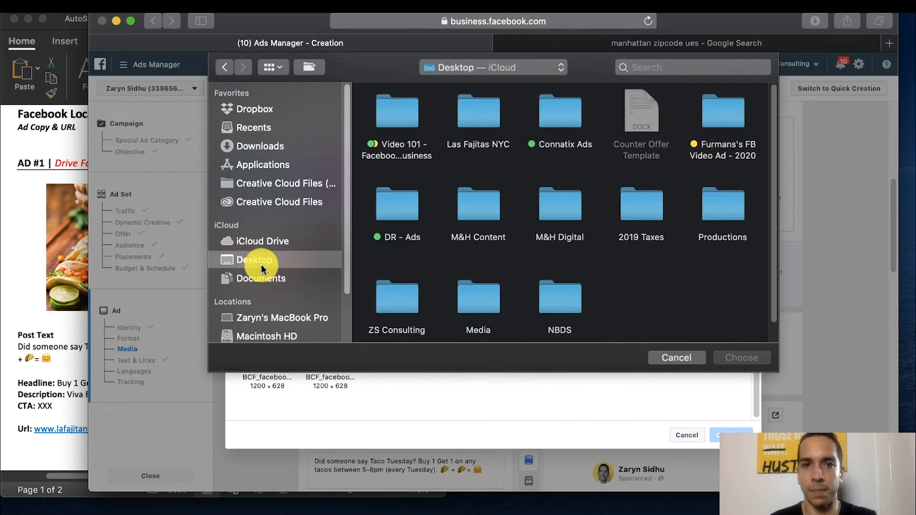
{"action": "double_click", "coordinate": [476, 104]}
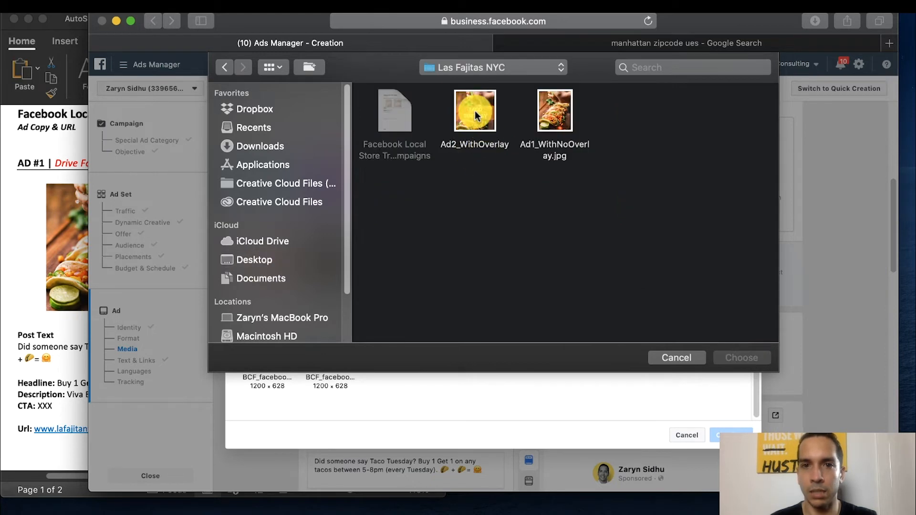
{"action": "double_click", "coordinate": [554, 112]}
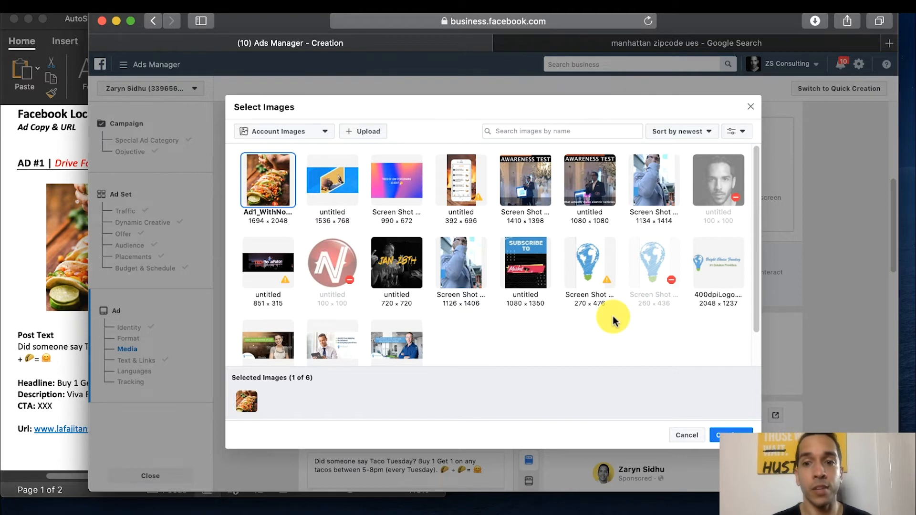
Step: Confirm the selected Ad1_WithNoOverlay.jpg image as the media for the single-image ad
{"action": "left_click", "coordinate": [735, 432]}
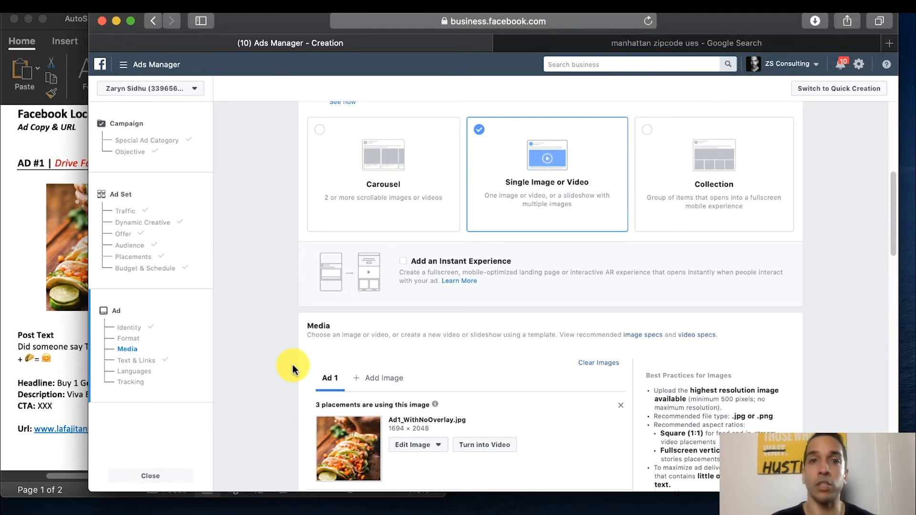
{"action": "scroll", "coordinate": [293, 368], "scroll_direction": "down", "scroll_amount": 1}
{"action": "scroll", "coordinate": [292, 369], "scroll_direction": "down", "scroll_amount": 5}
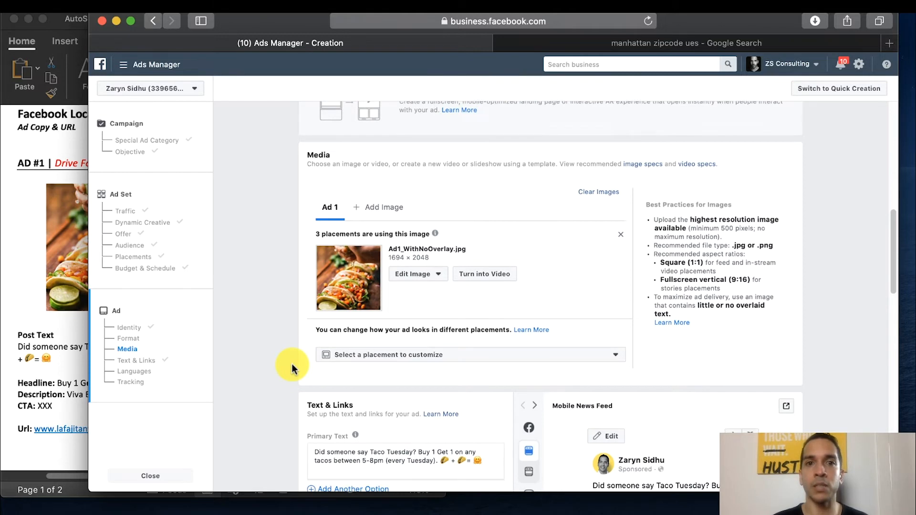
{"action": "scroll", "coordinate": [293, 368], "scroll_direction": "down", "scroll_amount": 1}
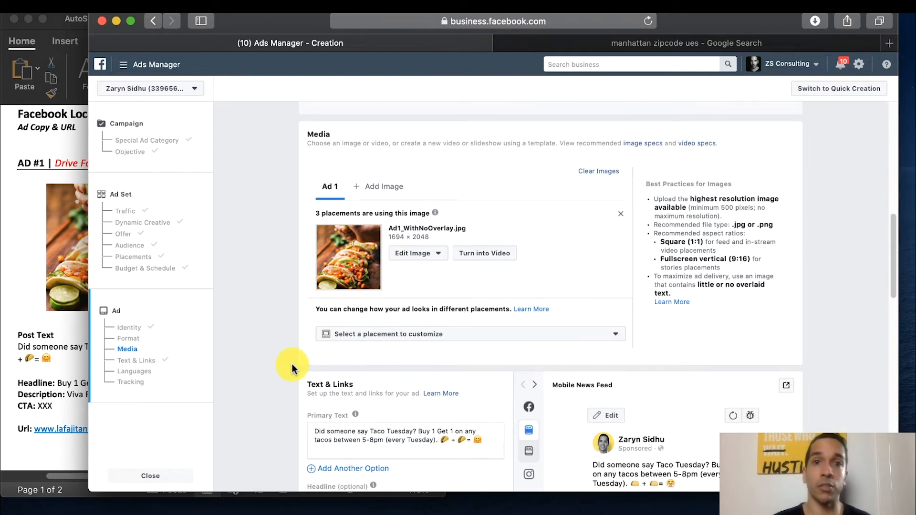
{"action": "scroll", "coordinate": [293, 368], "scroll_direction": "down", "scroll_amount": 1}
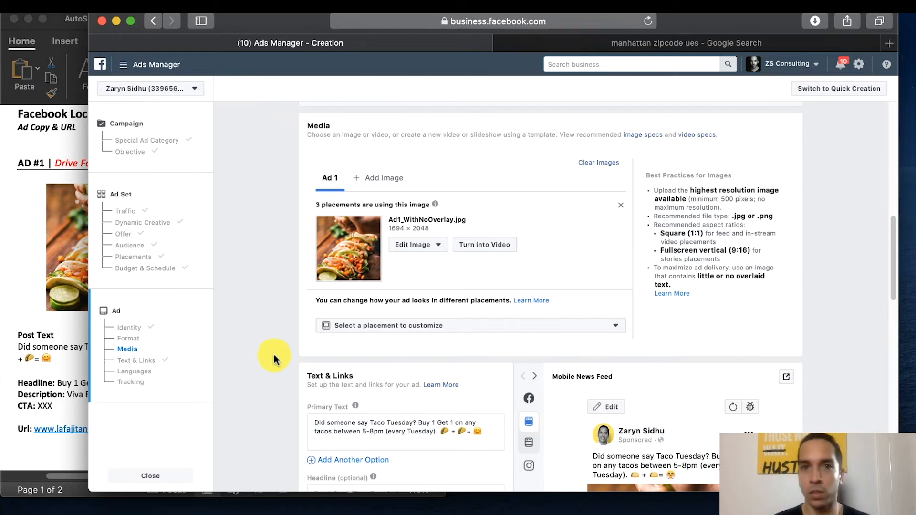
Step: Review the ad's primary text, headline, description, website URL and call to action against the Mobile News Feed preview
{"action": "scroll", "coordinate": [274, 354], "scroll_direction": "down", "scroll_amount": 2}
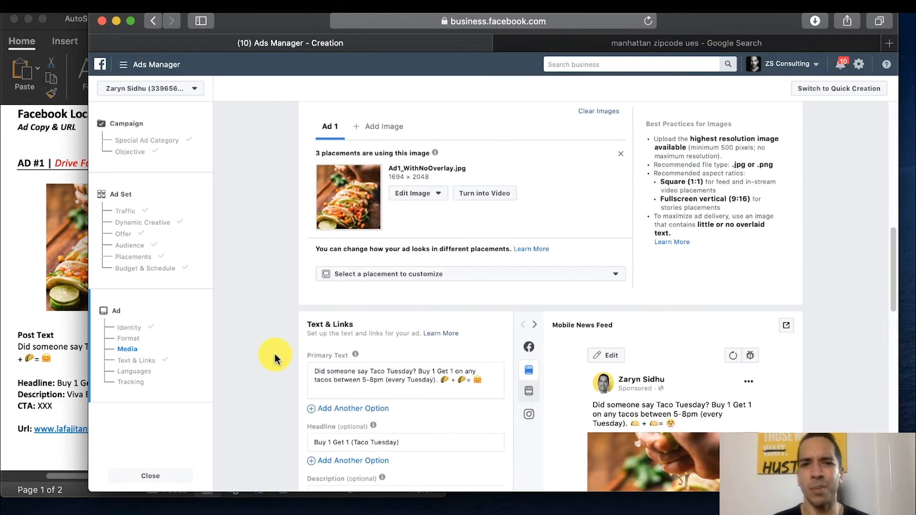
{"action": "scroll", "coordinate": [280, 353], "scroll_direction": "down", "scroll_amount": 5}
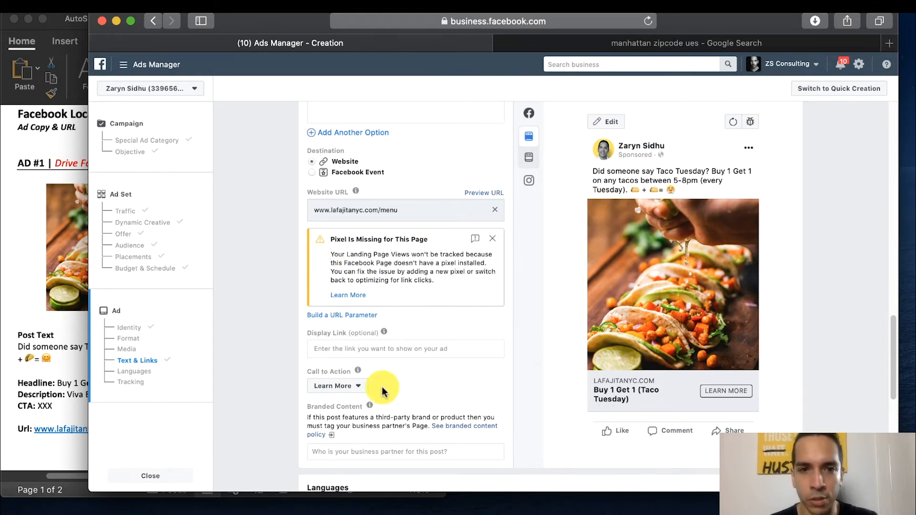
{"action": "scroll", "coordinate": [262, 239], "scroll_direction": "down", "scroll_amount": 6}
{"action": "scroll", "coordinate": [262, 238], "scroll_direction": "up", "scroll_amount": 12}
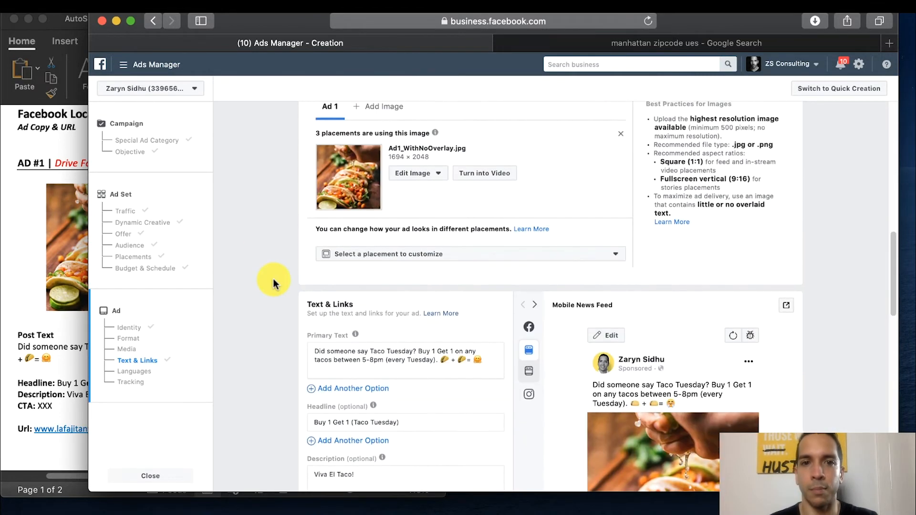
{"action": "scroll", "coordinate": [273, 278], "scroll_direction": "down", "scroll_amount": 3}
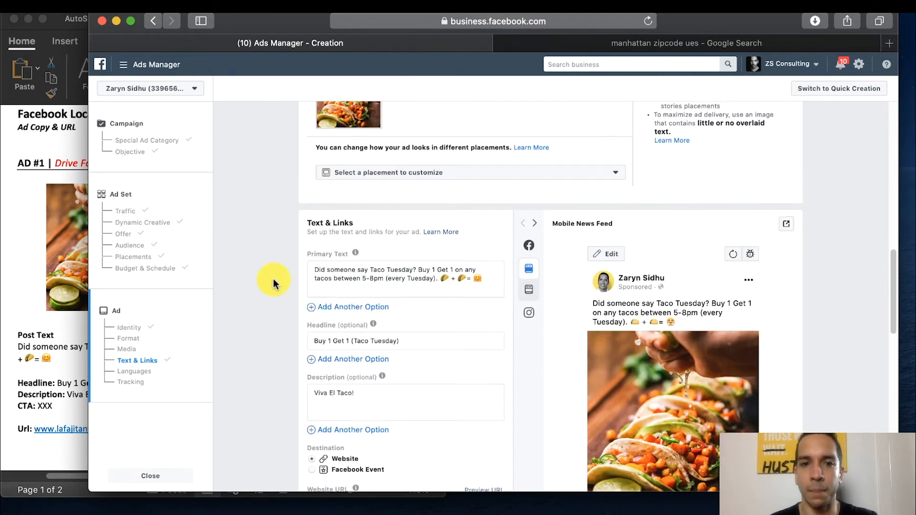
{"action": "left_click", "coordinate": [437, 278]}
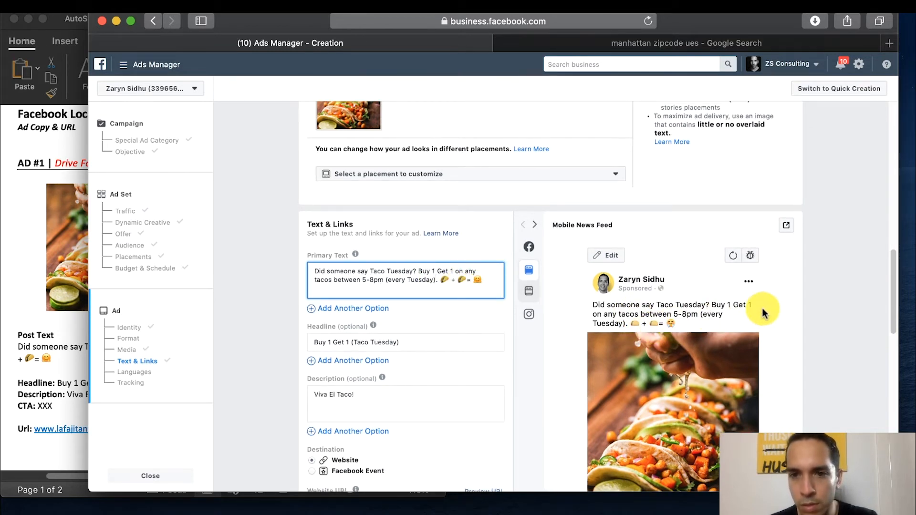
{"action": "scroll", "coordinate": [694, 321], "scroll_direction": "down", "scroll_amount": 6}
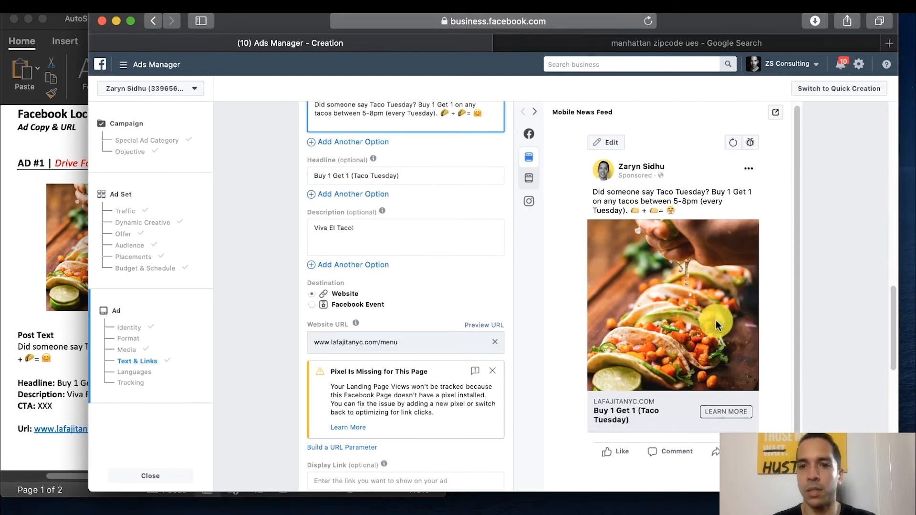
{"action": "scroll", "coordinate": [253, 387], "scroll_direction": "down", "scroll_amount": 9}
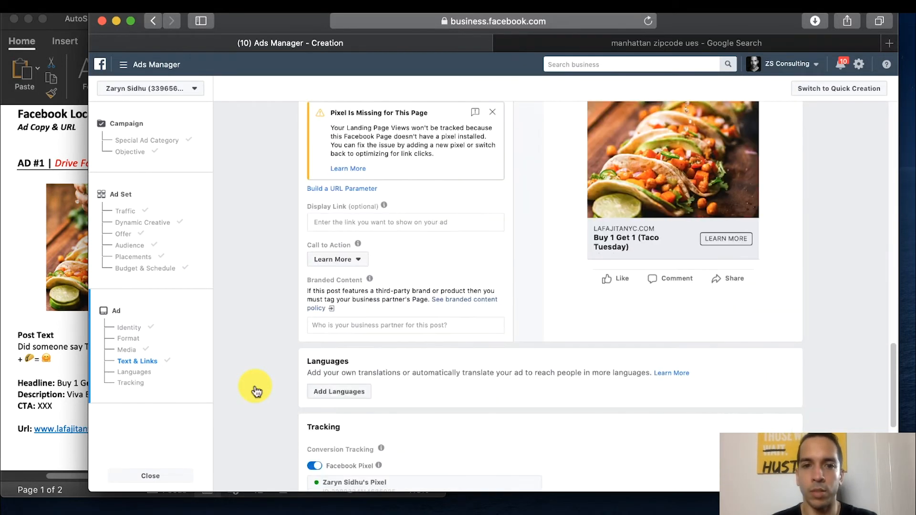
Step: Set the ad's call to action to See Menu
{"action": "left_click", "coordinate": [333, 260]}
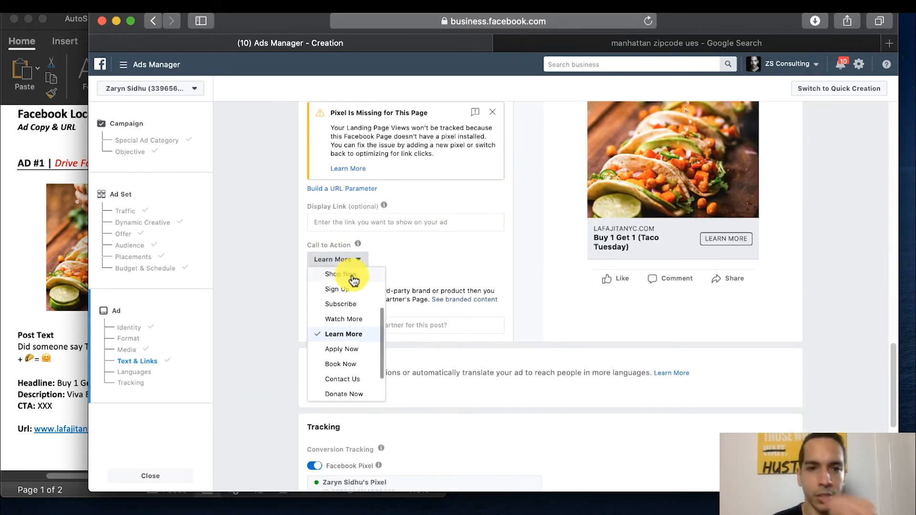
{"action": "scroll", "coordinate": [357, 373], "scroll_direction": "up", "scroll_amount": 2}
{"action": "scroll", "coordinate": [357, 373], "scroll_direction": "down", "scroll_amount": 3}
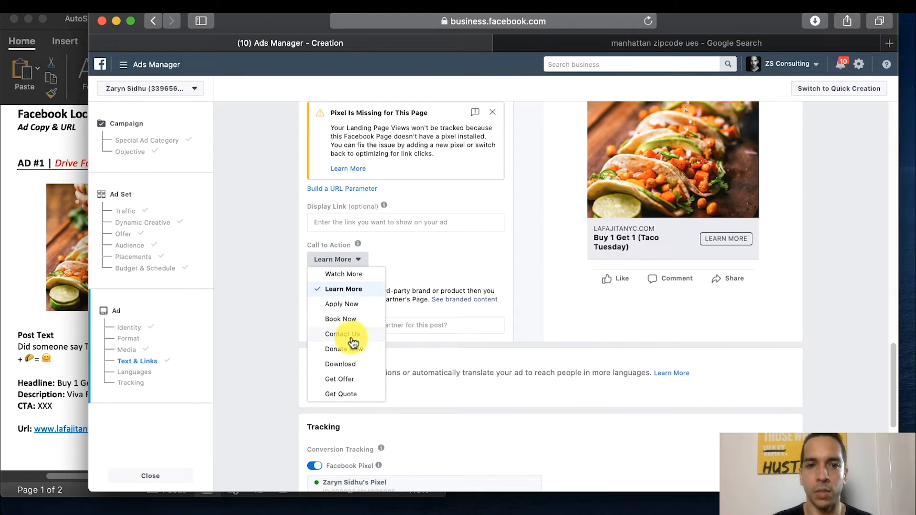
{"action": "scroll", "coordinate": [353, 342], "scroll_direction": "up", "scroll_amount": 5}
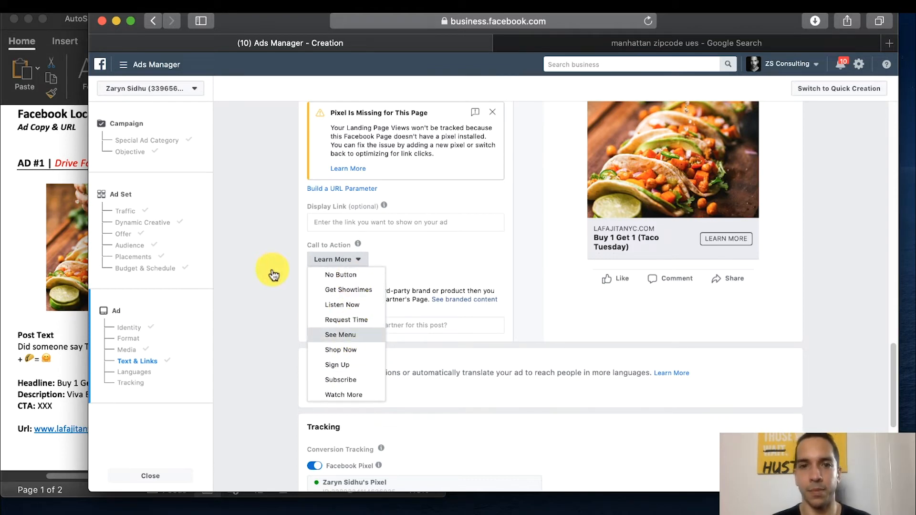
{"action": "key", "text": "Return"}
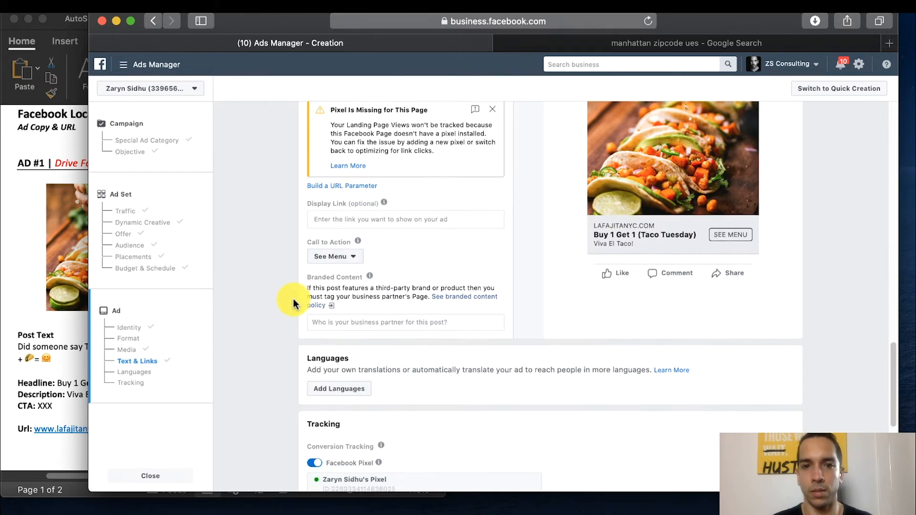
{"action": "scroll", "coordinate": [501, 285], "scroll_direction": "up", "scroll_amount": 10}
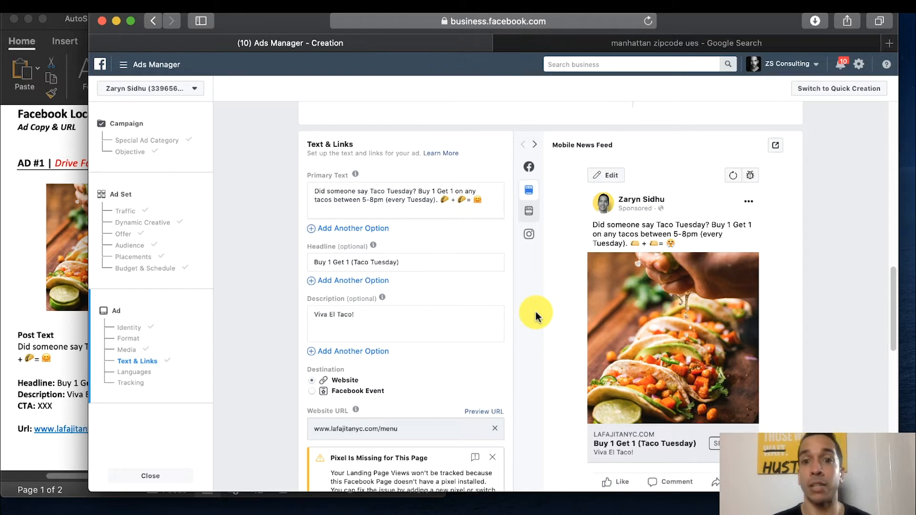
Step: Replace the ad's primary text with the Ad #2 post text from the Word document, which includes "and get free delivery"
{"action": "left_click", "coordinate": [67, 335]}
{"action": "left_click", "coordinate": [245, 382]}
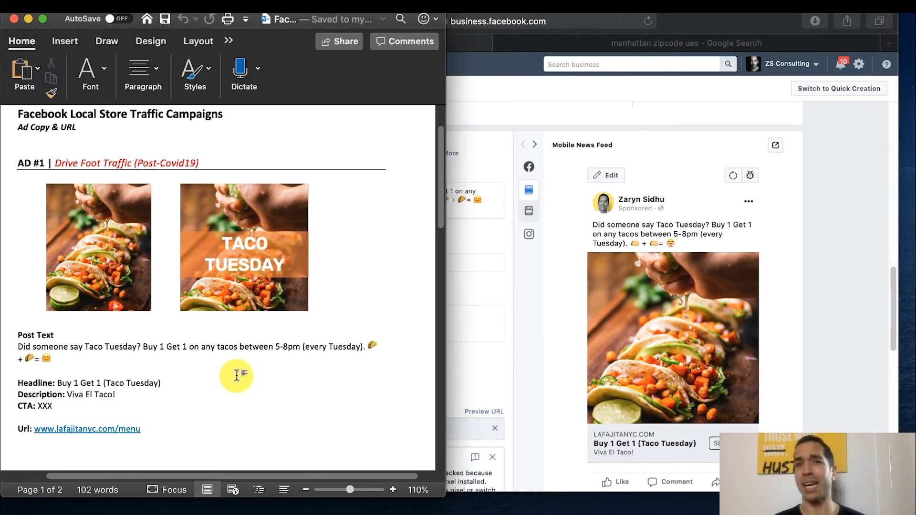
{"action": "scroll", "coordinate": [263, 382], "scroll_direction": "down", "scroll_amount": 5}
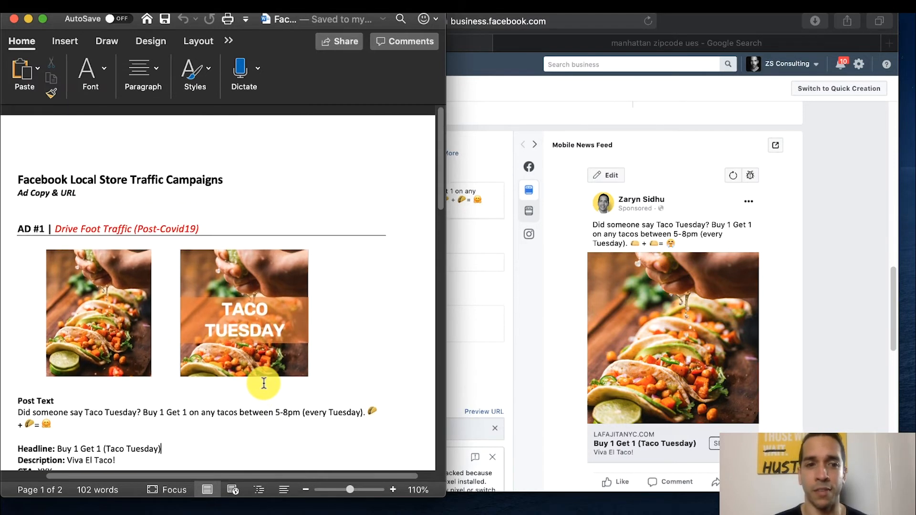
{"action": "scroll", "coordinate": [264, 382], "scroll_direction": "down", "scroll_amount": 8}
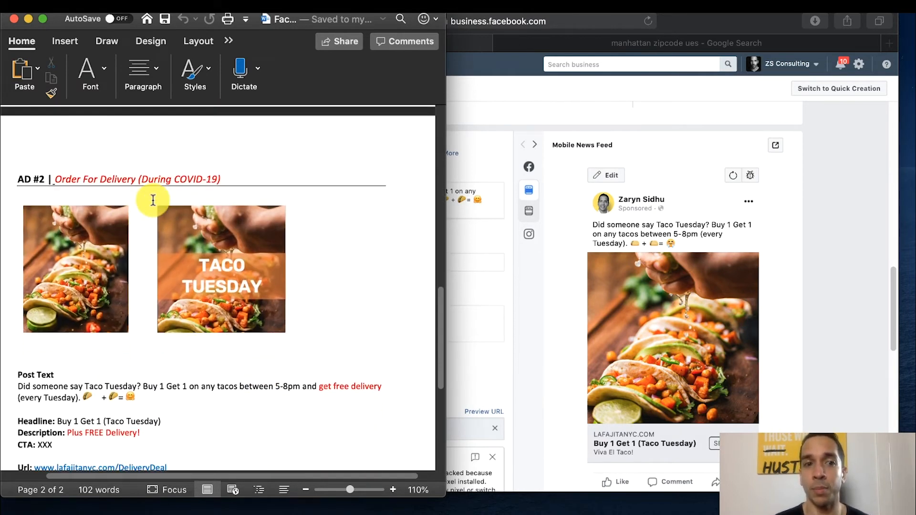
{"action": "scroll", "coordinate": [154, 199], "scroll_direction": "down", "scroll_amount": 1}
{"action": "triple_click", "coordinate": [162, 373]}
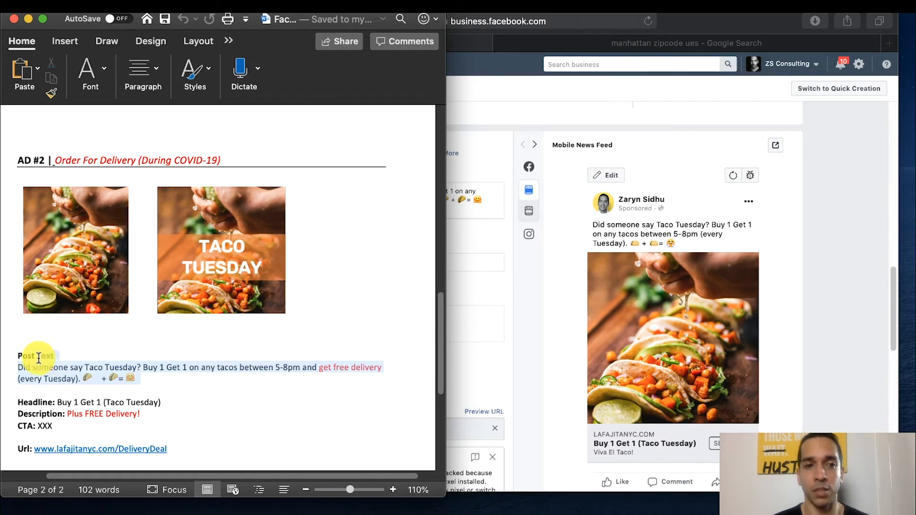
{"action": "left_click", "coordinate": [548, 250]}
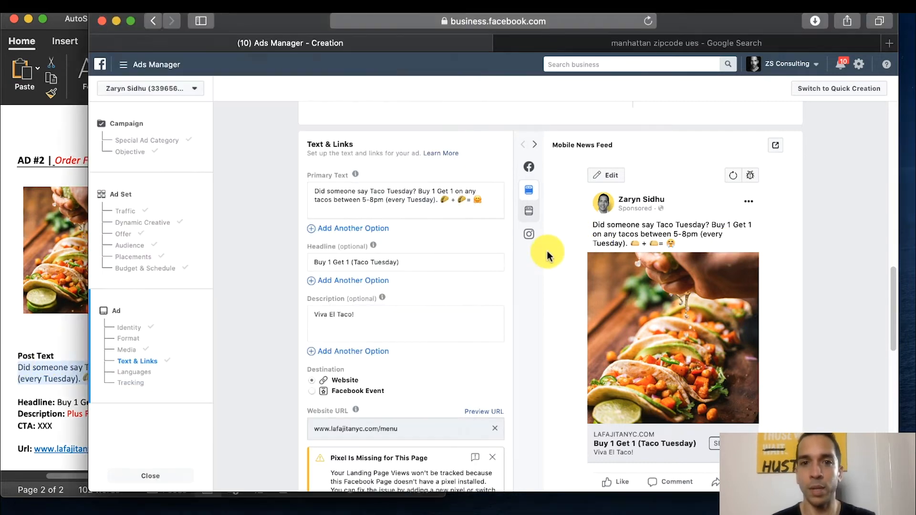
{"action": "triple_click", "coordinate": [442, 211]}
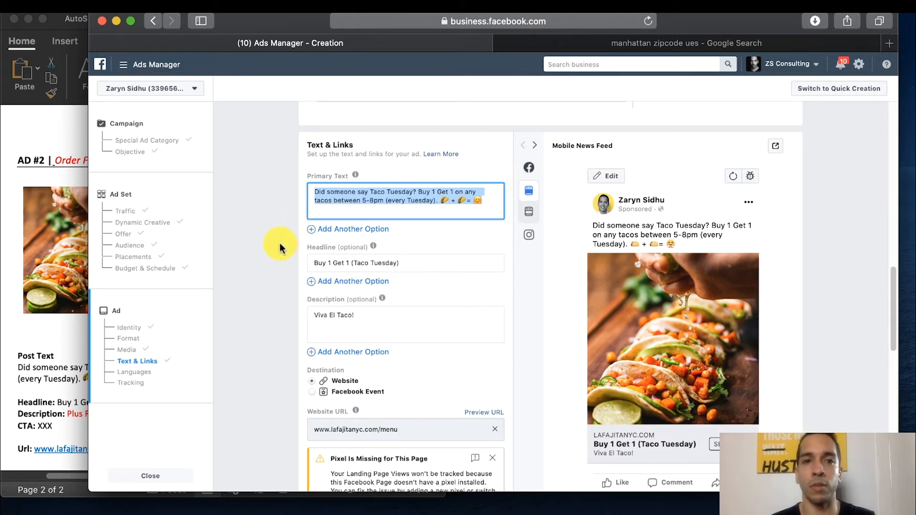
{"action": "type", "text": "Did someone say Taco Tuesday? Buy 1 Get 1 on any tacos between 5-8pm and get free delivery (every Tuesday). 🌮 + 🌮= 😋"}
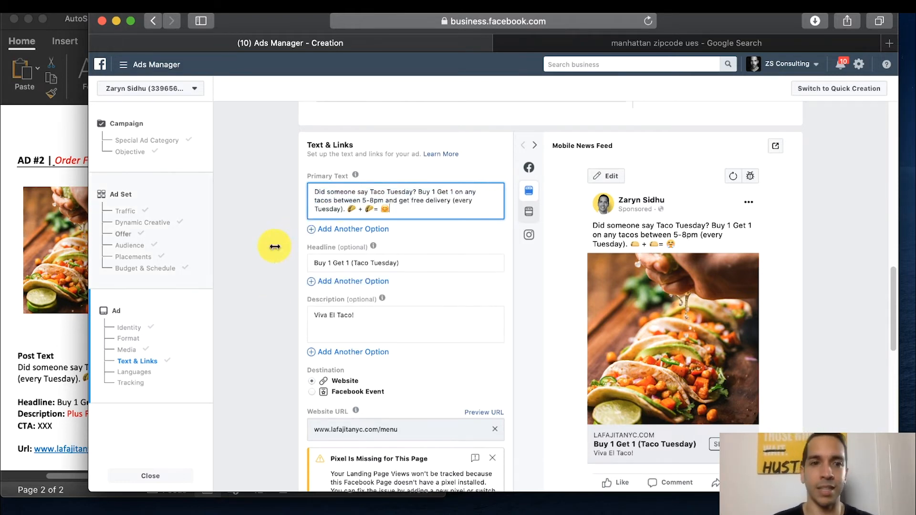
Step: Replace the ad's description with the Ad #2 description "Plus FREE Delivery!" from the Word document
{"action": "left_click", "coordinate": [64, 337]}
{"action": "left_click", "coordinate": [168, 421]}
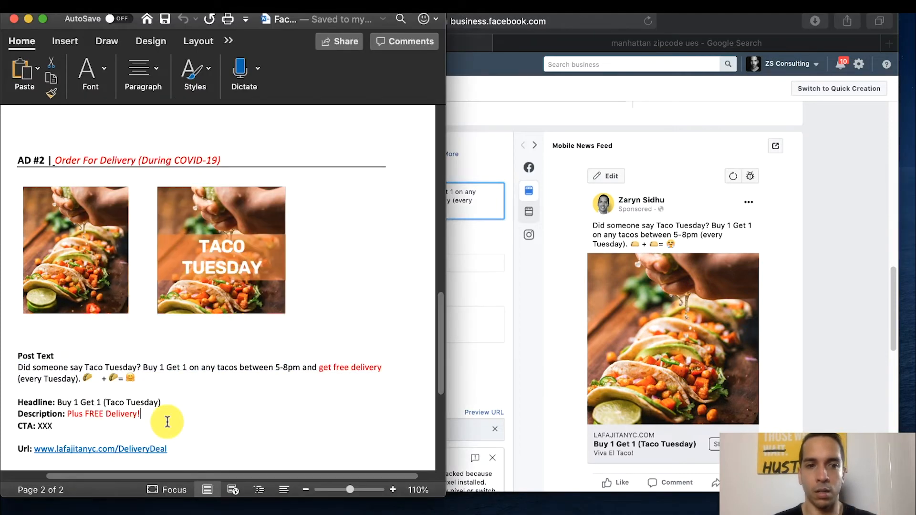
{"action": "left_click_drag", "start_coordinate": [180, 403], "coordinate": [73, 400]}
{"action": "left_click_drag", "start_coordinate": [157, 415], "coordinate": [78, 415]}
{"action": "key", "text": "super+c"}
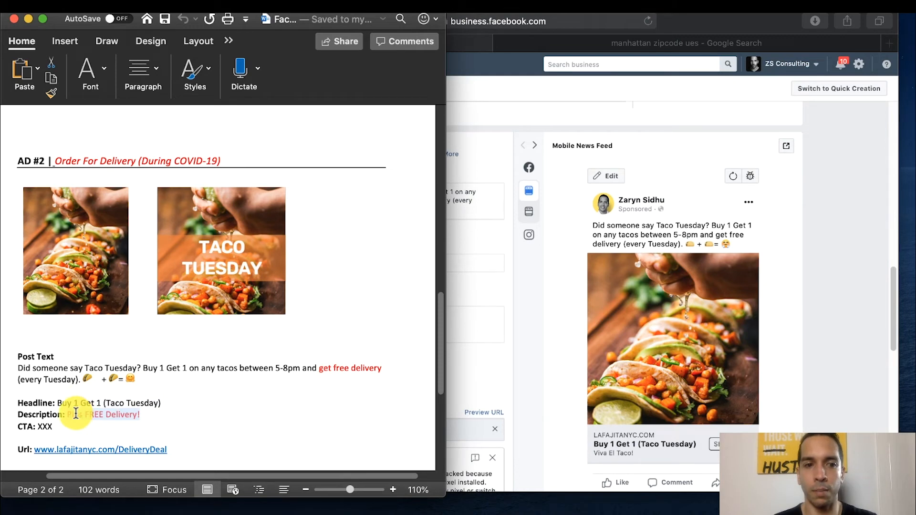
{"action": "left_click", "coordinate": [524, 337]}
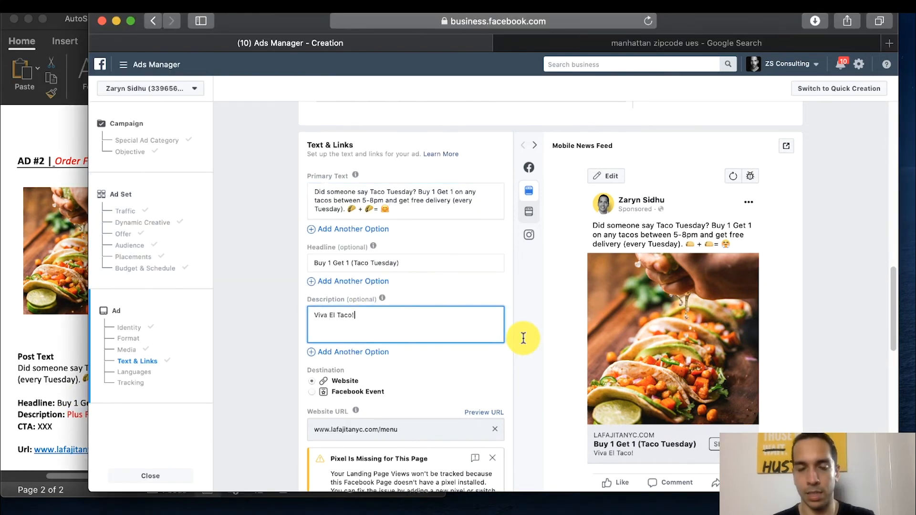
{"action": "left_click_drag", "start_coordinate": [353, 317], "coordinate": [296, 317]}
{"action": "key", "text": "super+v"}
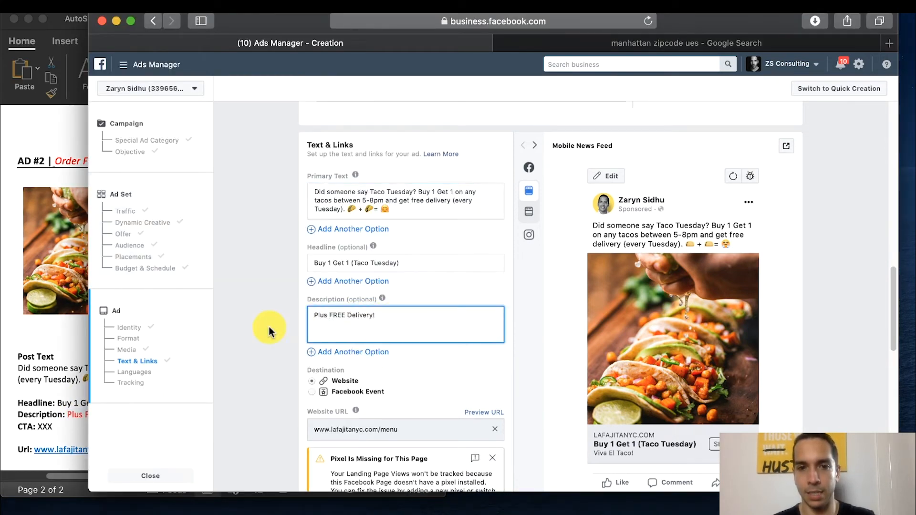
Step: Replace the ad's headline with "GrubHub or UberEast Your Tacos!"
{"action": "left_click", "coordinate": [416, 263]}
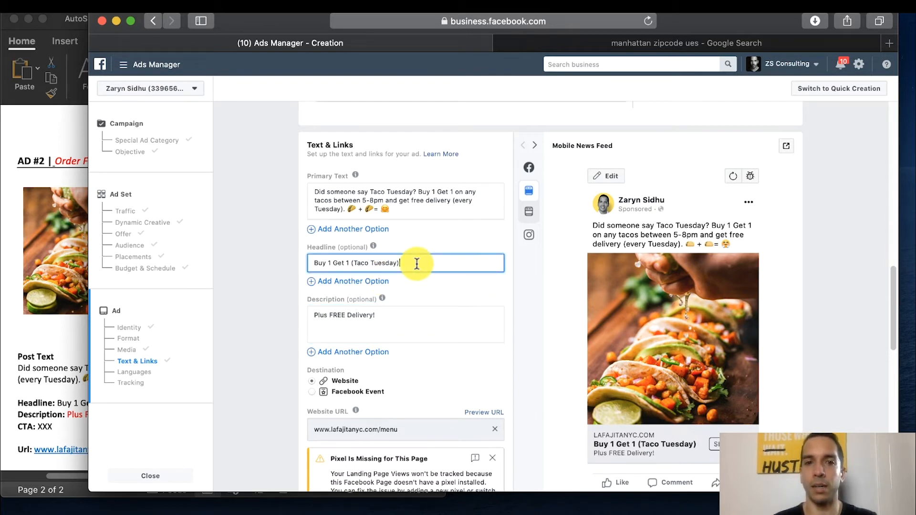
{"action": "left_click_drag", "start_coordinate": [416, 263], "coordinate": [326, 257]}
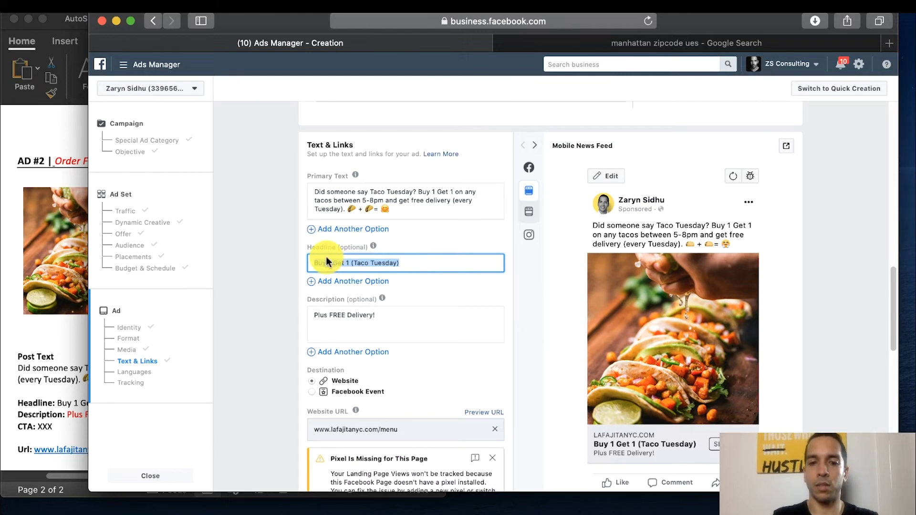
{"action": "type", "text": "G"}
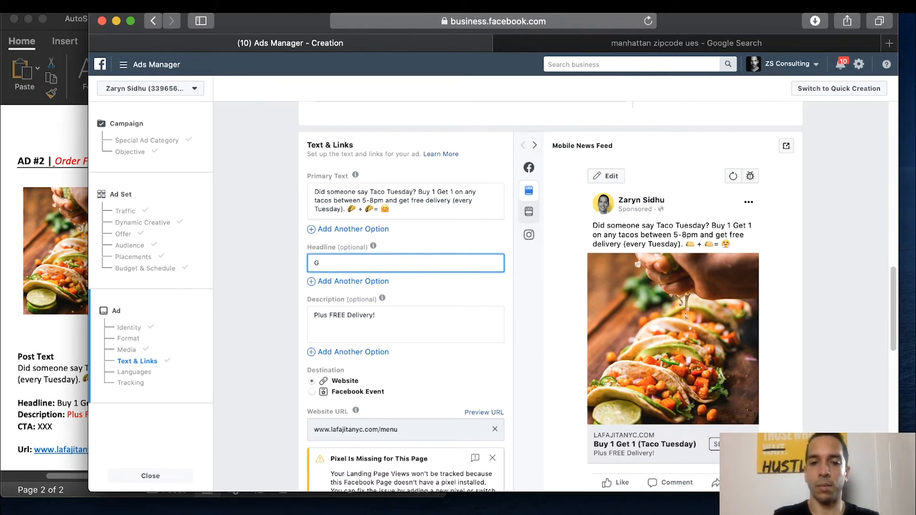
{"action": "type", "text": "rubHub"}
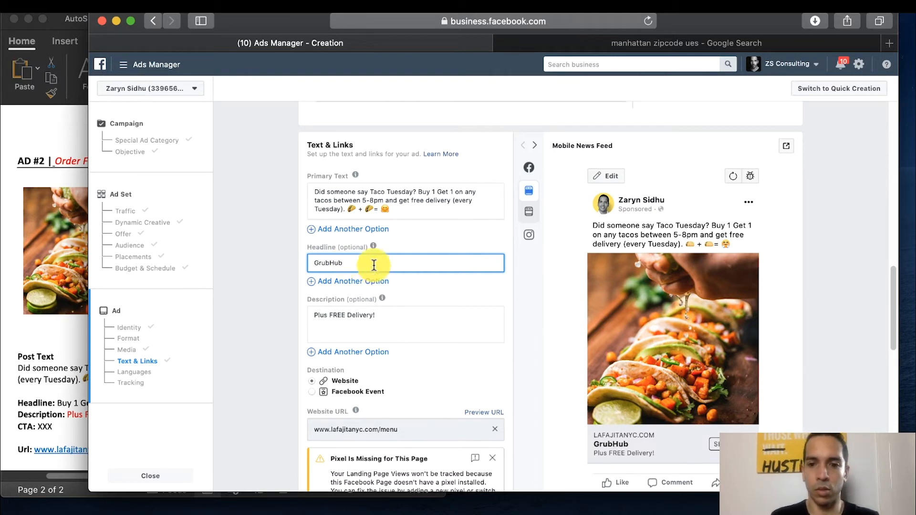
{"action": "type", "text": "or UberEast Your"}
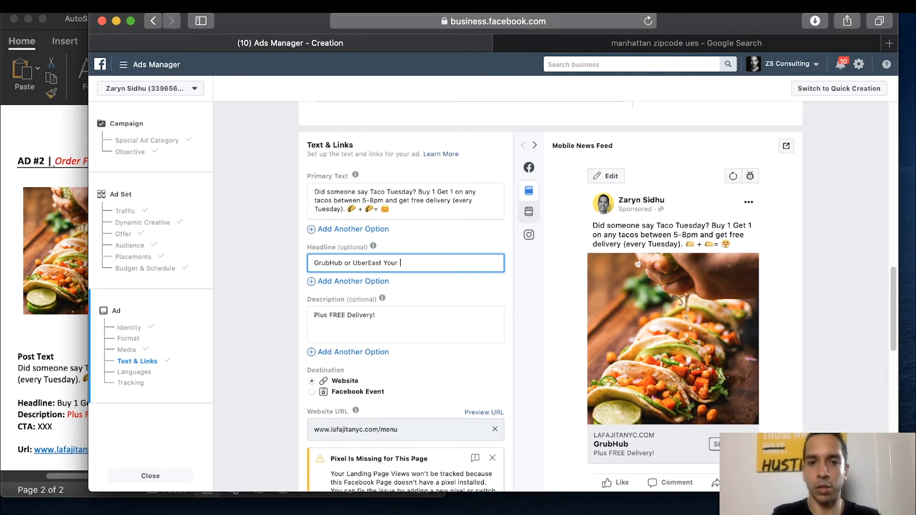
{"action": "type", "text": " Tacos!"}
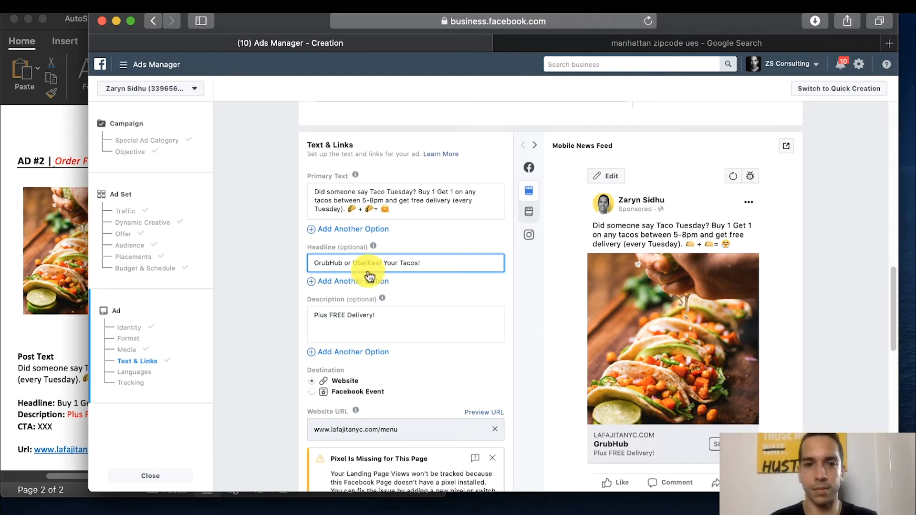
{"action": "left_click", "coordinate": [472, 300]}
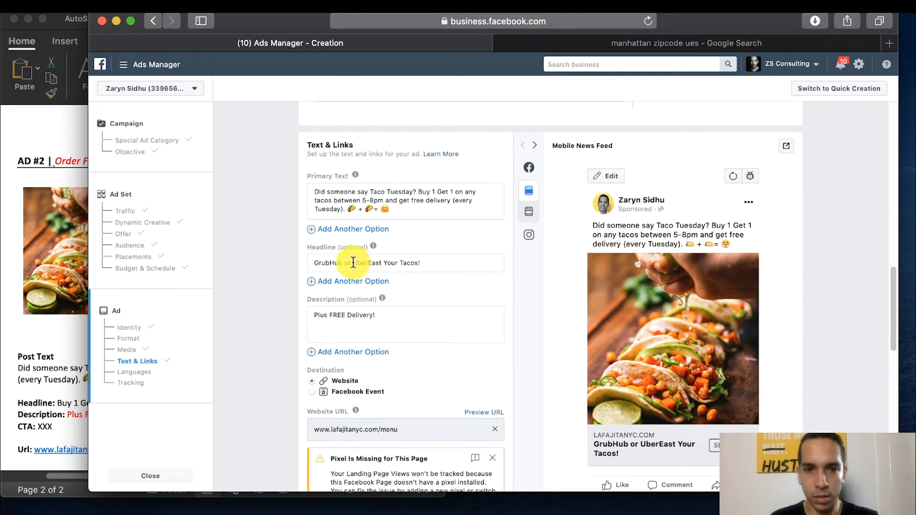
Step: Shorten the ad's headline to "GrubHub Your Tacos!" by removing the UberEast wording
{"action": "left_click_drag", "start_coordinate": [351, 263], "coordinate": [385, 260]}
{"action": "key", "text": "BackSpace"}
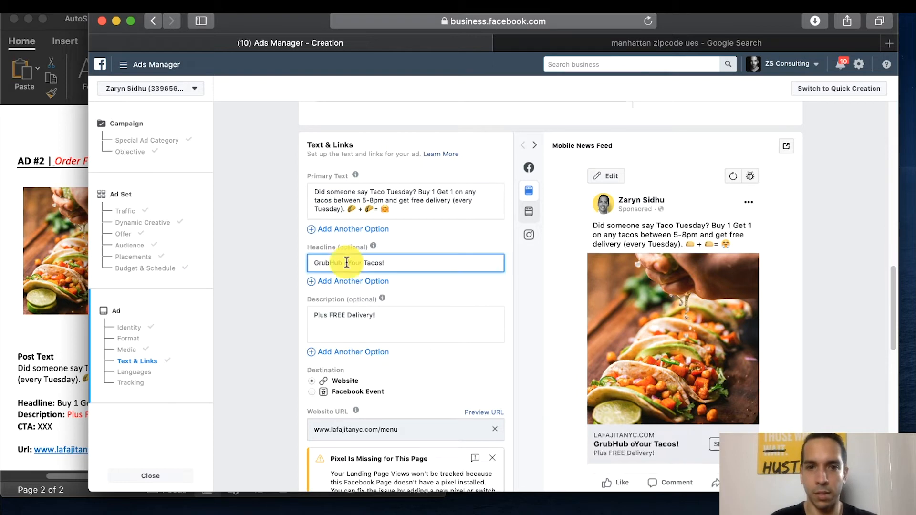
{"action": "key", "text": "BackSpace"}
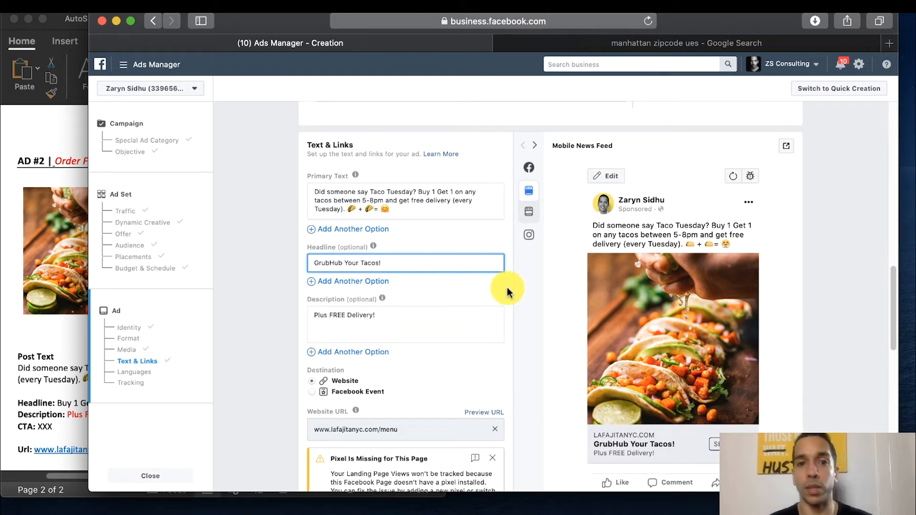
{"action": "left_click", "coordinate": [498, 289]}
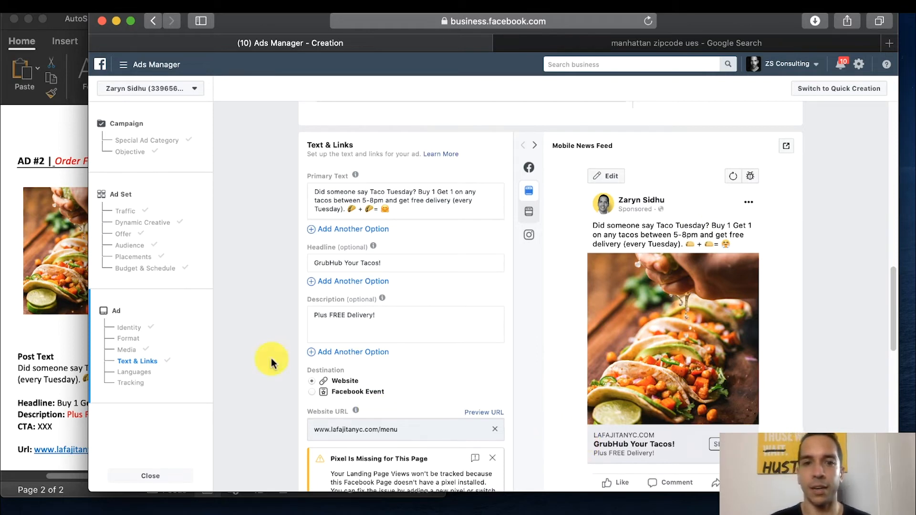
Step: Review the ad's link, call to action and Mobile News Feed preview, and check them against Ad #2 in the Word document
{"action": "scroll", "coordinate": [292, 344], "scroll_direction": "up", "scroll_amount": 1}
{"action": "scroll", "coordinate": [290, 344], "scroll_direction": "down", "scroll_amount": 6}
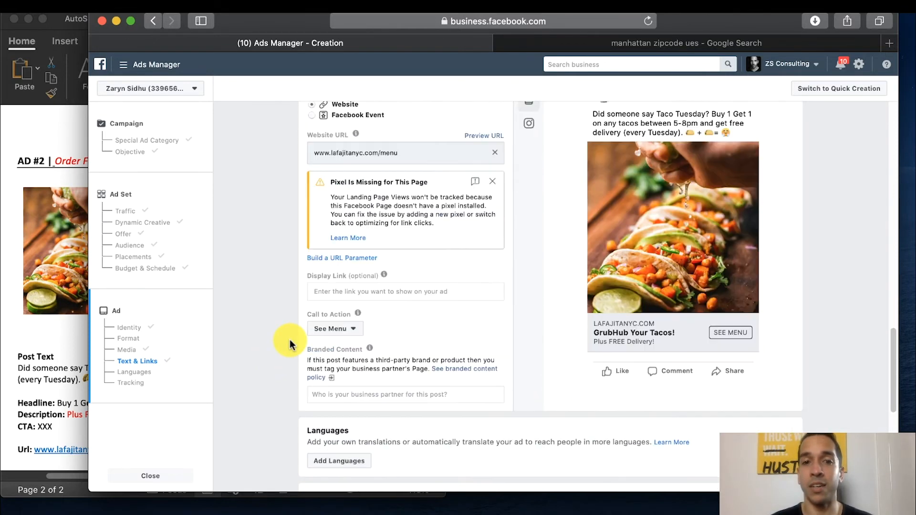
{"action": "scroll", "coordinate": [293, 346], "scroll_direction": "down", "scroll_amount": 1}
{"action": "scroll", "coordinate": [295, 345], "scroll_direction": "up", "scroll_amount": 5}
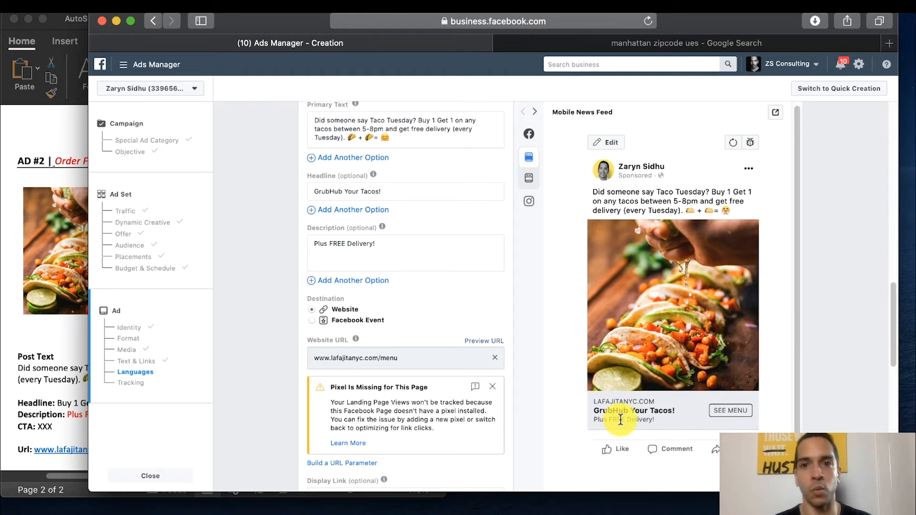
{"action": "left_click", "coordinate": [67, 344]}
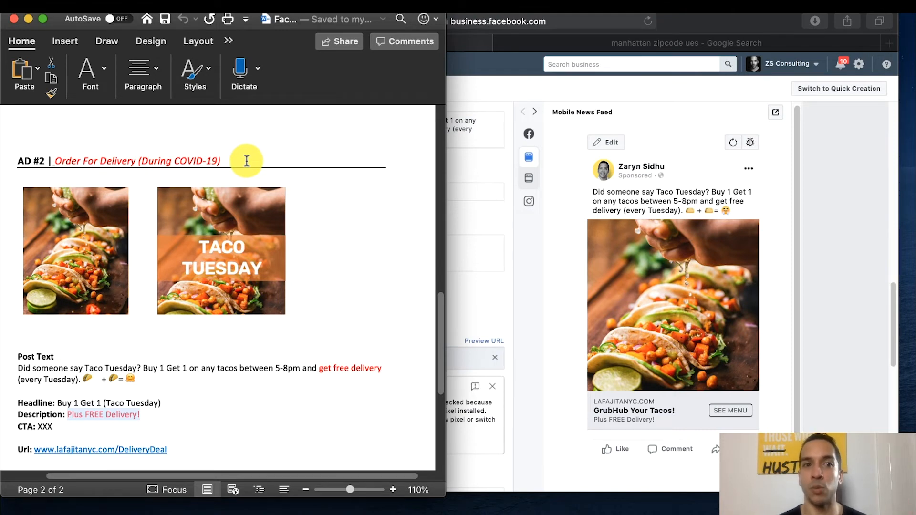
{"action": "left_click", "coordinate": [507, 233]}
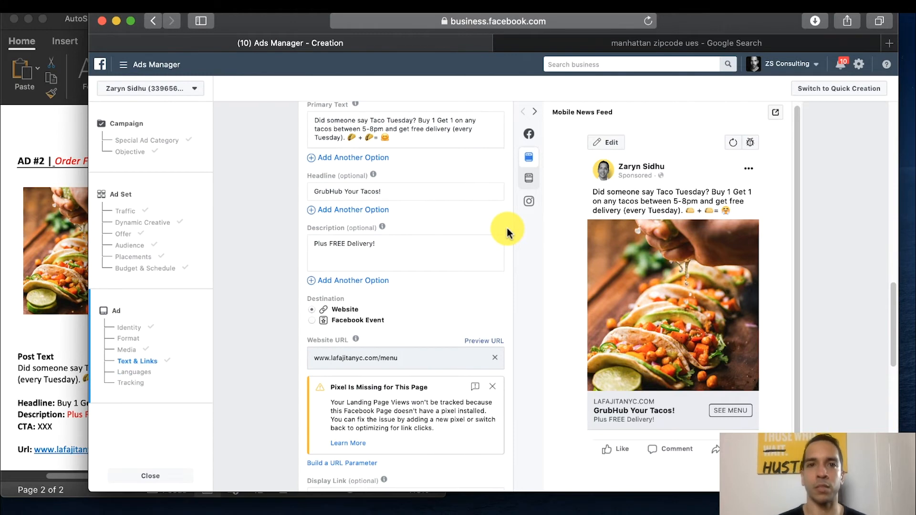
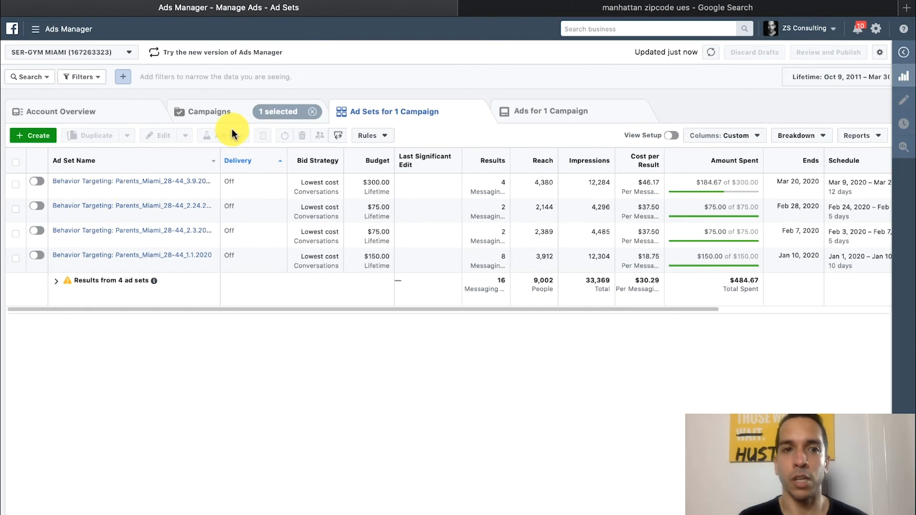
Step: Widen the ad set name column and open the Behavior Targeting: Parents_Miami_28-44_1.1.2020 ad set for editing to examine its name
{"action": "left_click_drag", "start_coordinate": [220, 161], "coordinate": [305, 161]}
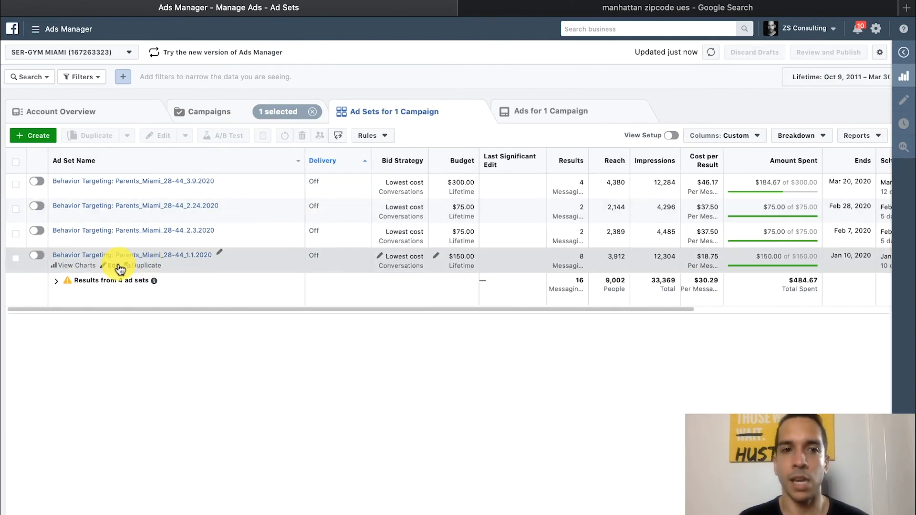
{"action": "left_click", "coordinate": [115, 268]}
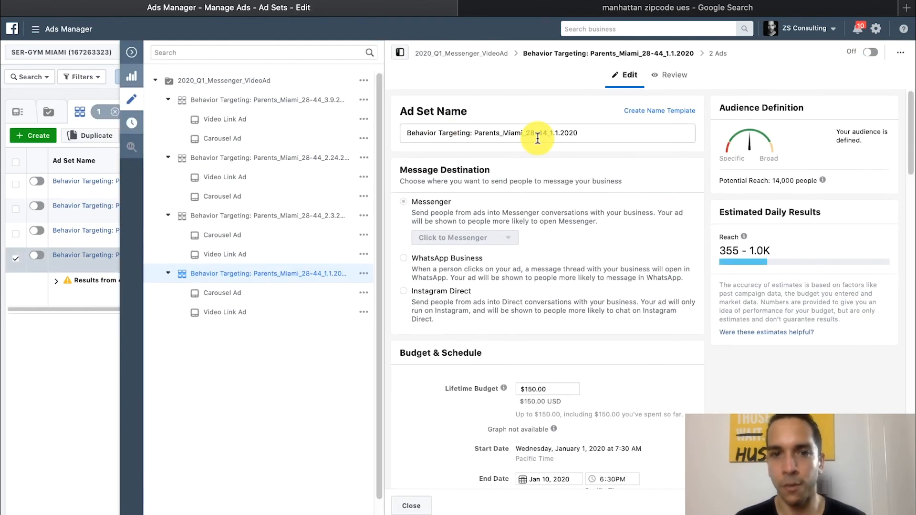
{"action": "left_click_drag", "start_coordinate": [476, 132], "coordinate": [579, 133]}
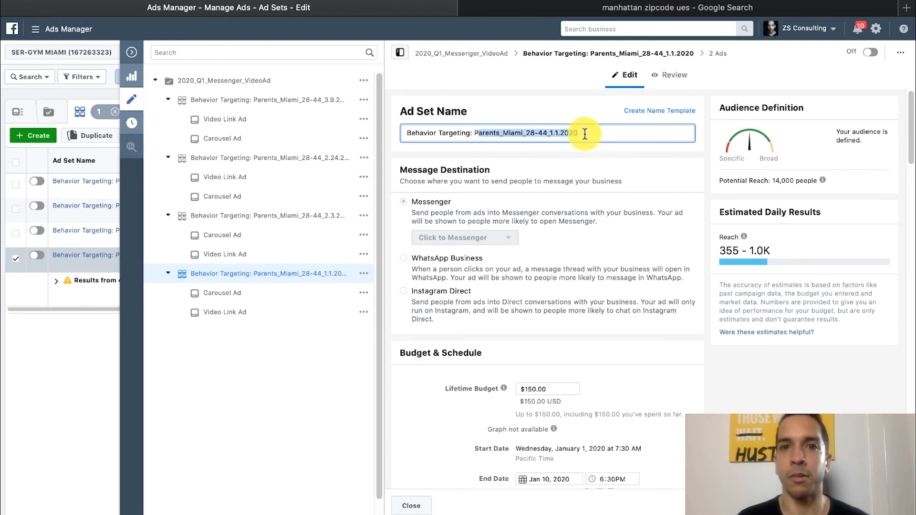
{"action": "left_click", "coordinate": [584, 133]}
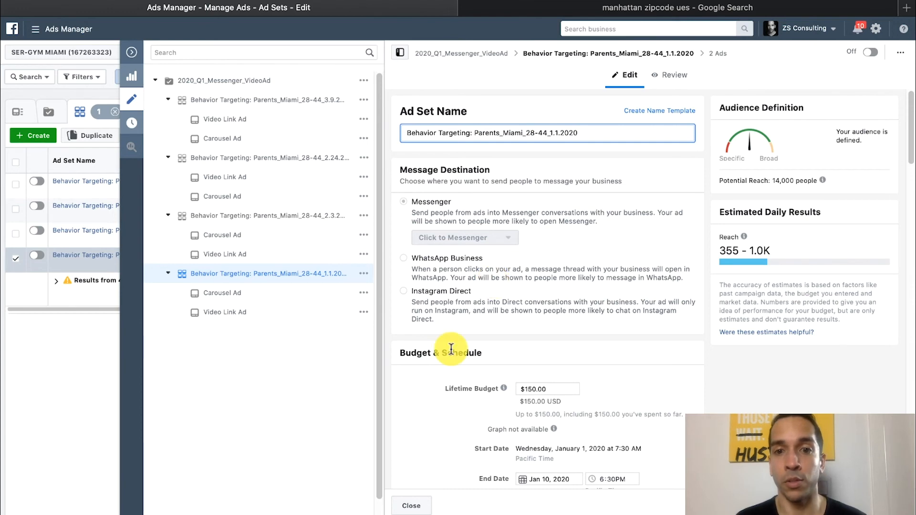
Step: Examine the ad set's budget, schedule and audience targeting, including the additional language and connection options
{"action": "scroll", "coordinate": [442, 394], "scroll_direction": "down", "scroll_amount": 5}
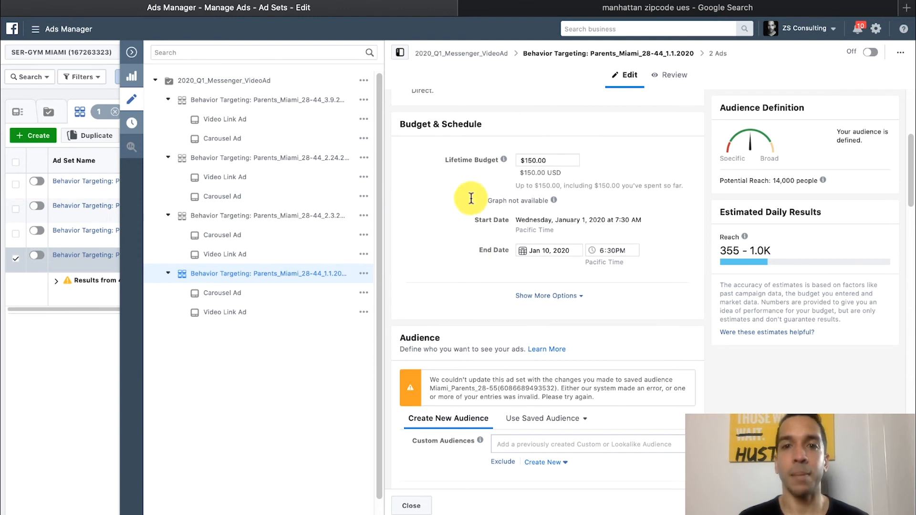
{"action": "mouse_move", "coordinate": [503, 159]}
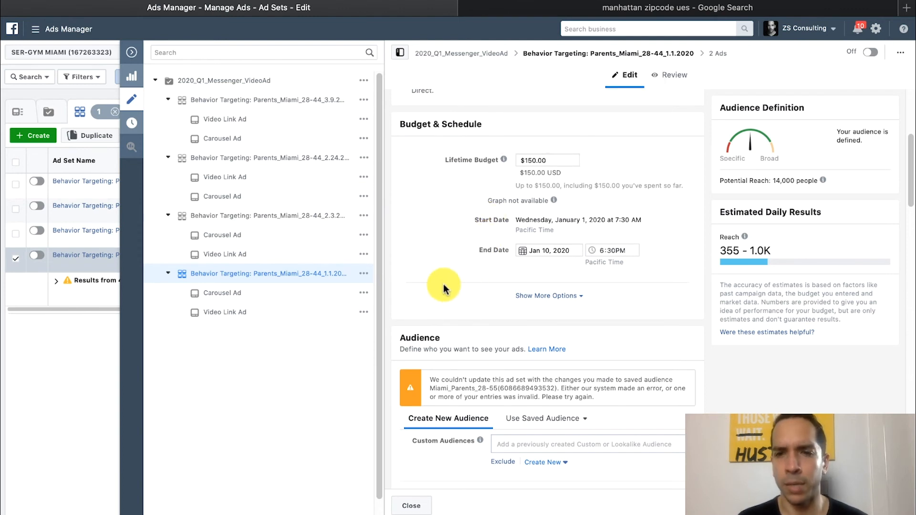
{"action": "scroll", "coordinate": [444, 300], "scroll_direction": "down", "scroll_amount": 5}
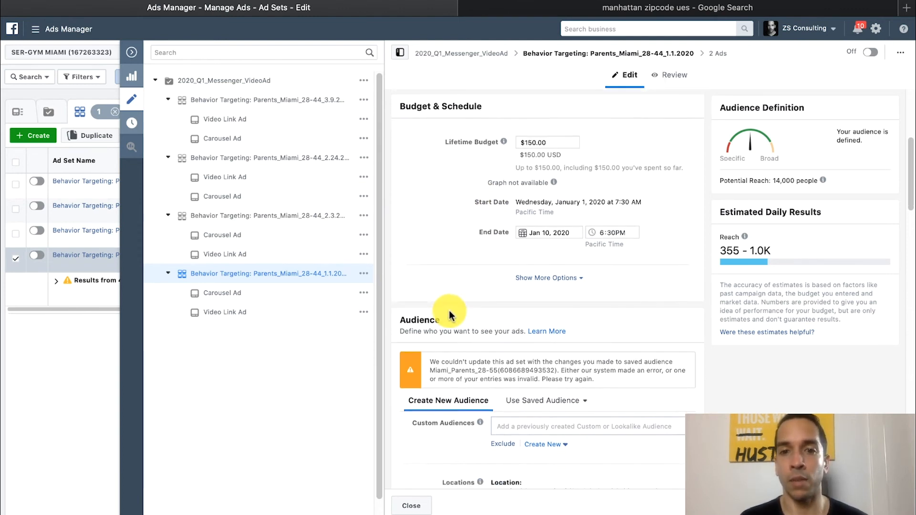
{"action": "scroll", "coordinate": [450, 315], "scroll_direction": "down", "scroll_amount": 8}
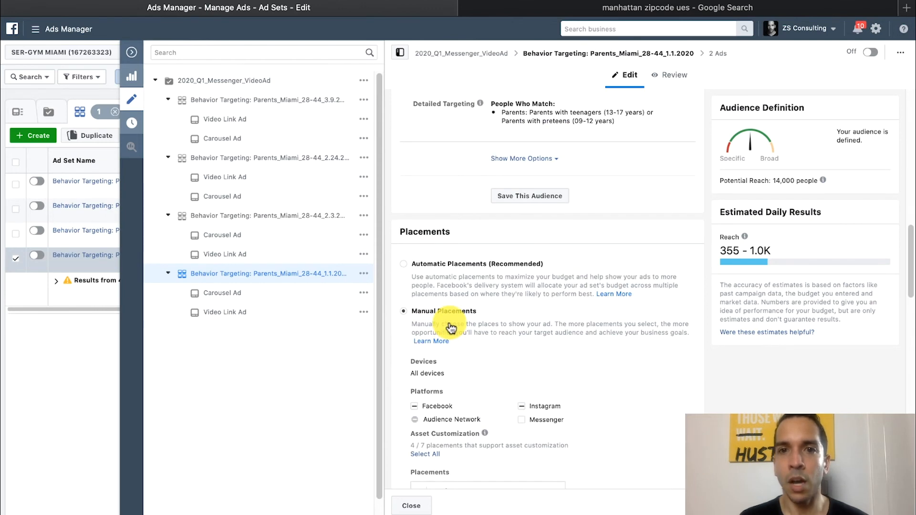
{"action": "scroll", "coordinate": [505, 143], "scroll_direction": "up", "scroll_amount": 1}
{"action": "scroll", "coordinate": [509, 174], "scroll_direction": "up", "scroll_amount": 2}
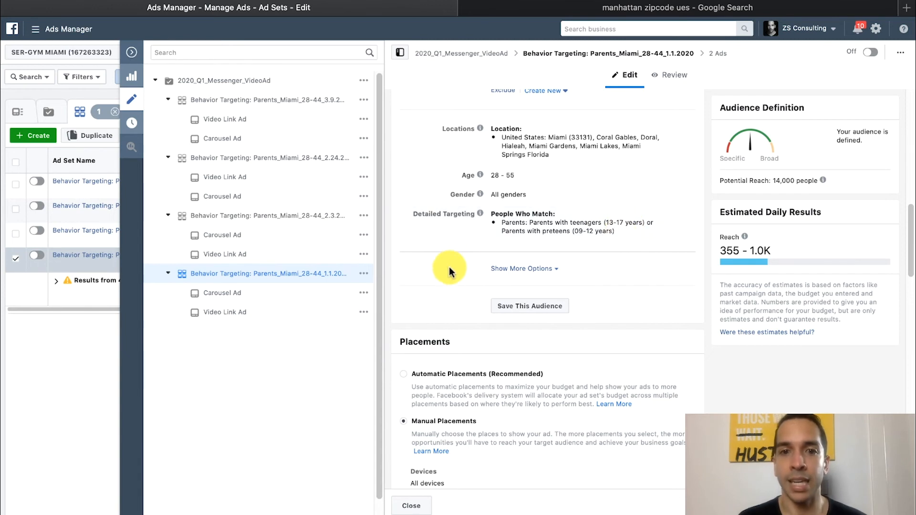
{"action": "left_click", "coordinate": [555, 269]}
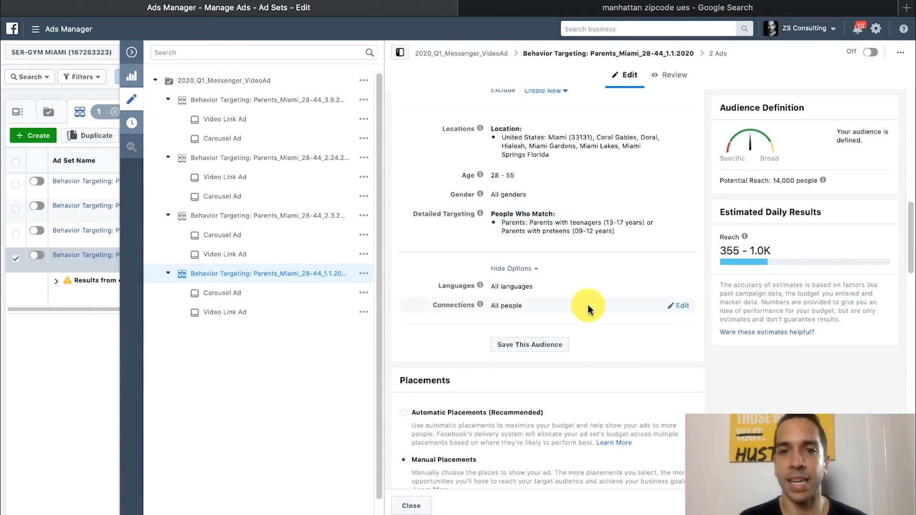
{"action": "scroll", "coordinate": [583, 307], "scroll_direction": "up", "scroll_amount": 1}
{"action": "scroll", "coordinate": [584, 307], "scroll_direction": "down", "scroll_amount": 2}
Step: Examine the ad set's manual placements, including Facebook News Feed and Instagram Feed, and its optimization and delivery settings
{"action": "scroll", "coordinate": [588, 309], "scroll_direction": "down", "scroll_amount": 6}
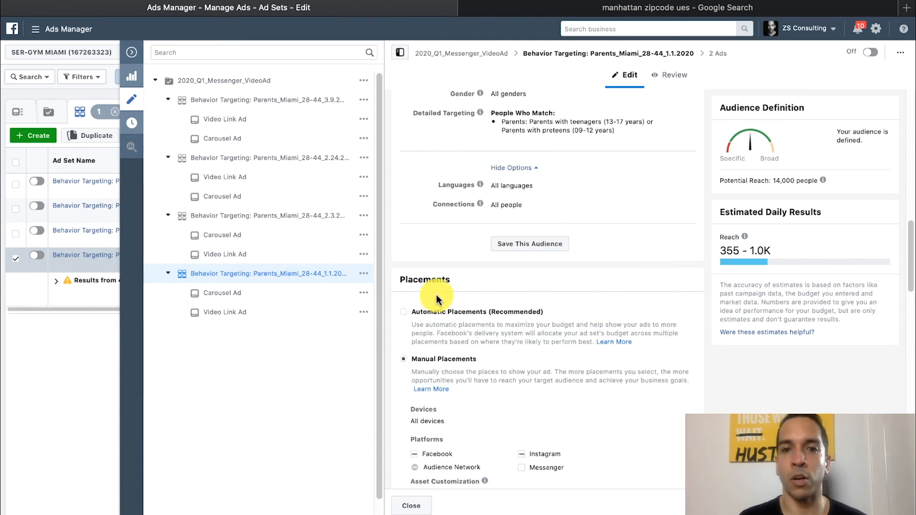
{"action": "scroll", "coordinate": [606, 282], "scroll_direction": "down", "scroll_amount": 2}
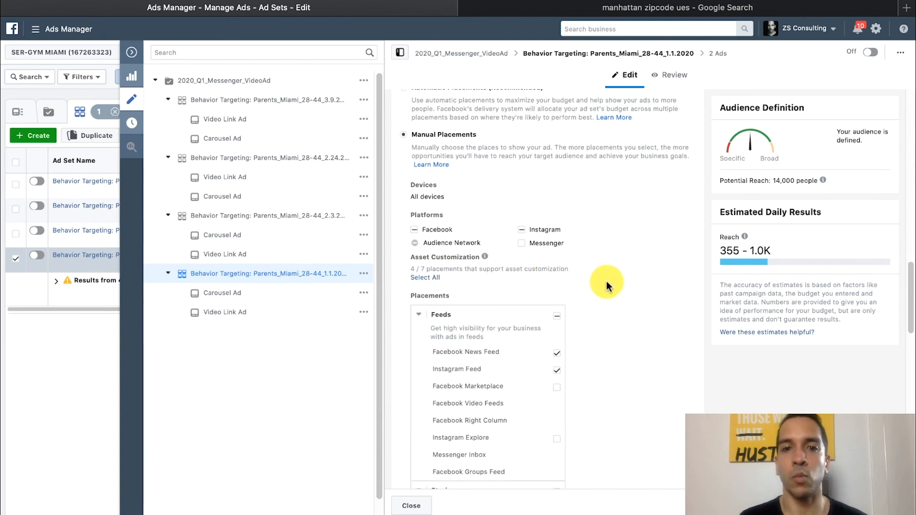
{"action": "left_click", "coordinate": [563, 309]}
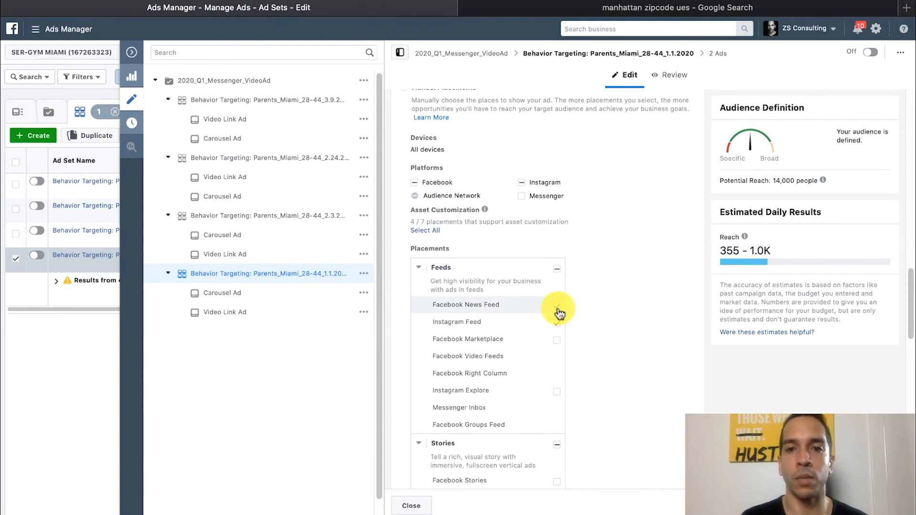
{"action": "left_click", "coordinate": [557, 306]}
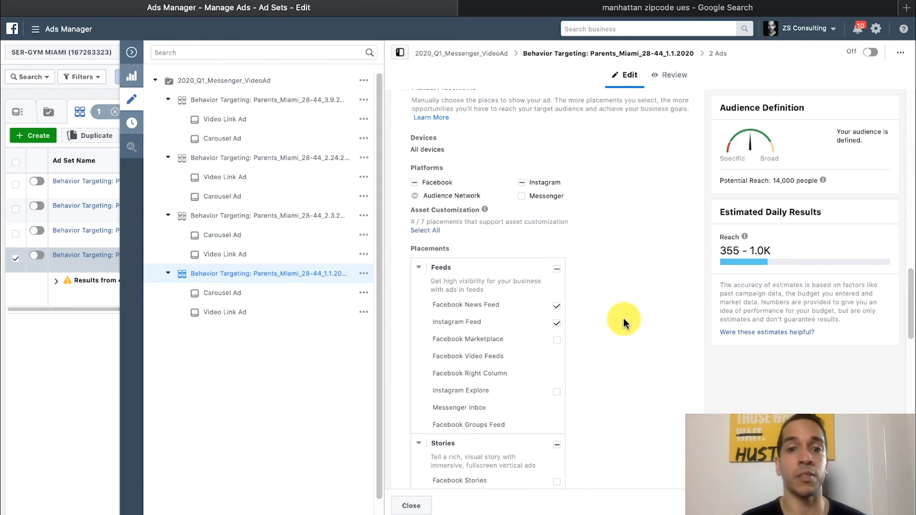
{"action": "scroll", "coordinate": [623, 319], "scroll_direction": "down", "scroll_amount": 10}
{"action": "scroll", "coordinate": [623, 319], "scroll_direction": "down", "scroll_amount": 3}
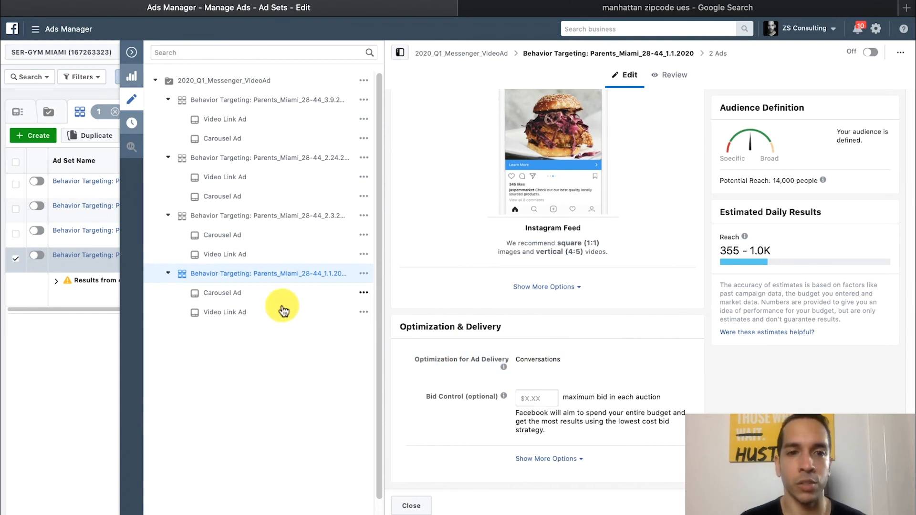
Step: Open the Video Link Ad of the 1.1.2020 ad set and examine its video, primary text, headline, call to action and Messenger setup
{"action": "left_click", "coordinate": [225, 314]}
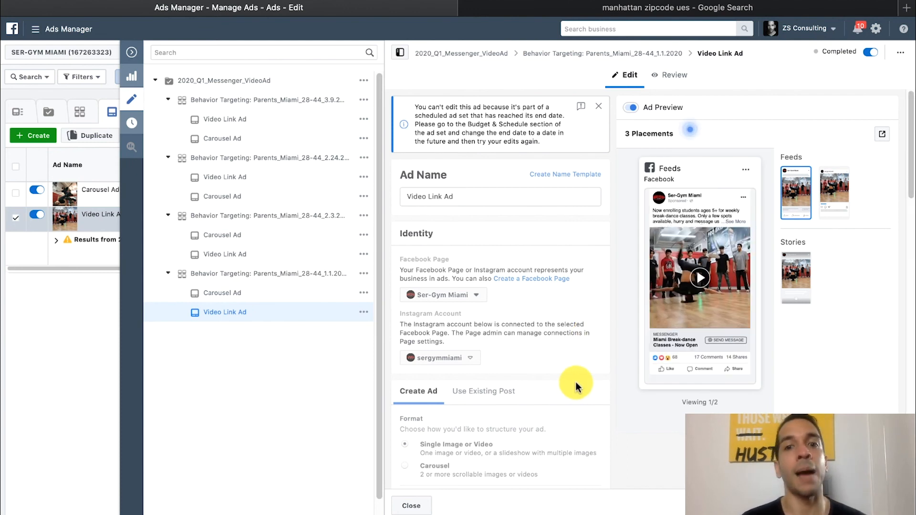
{"action": "scroll", "coordinate": [589, 365], "scroll_direction": "down", "scroll_amount": 10}
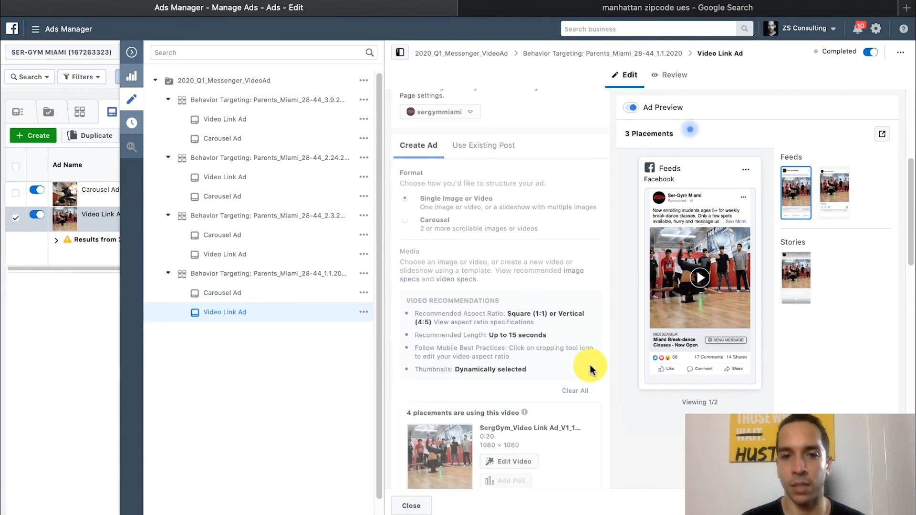
{"action": "scroll", "coordinate": [590, 370], "scroll_direction": "down", "scroll_amount": 1}
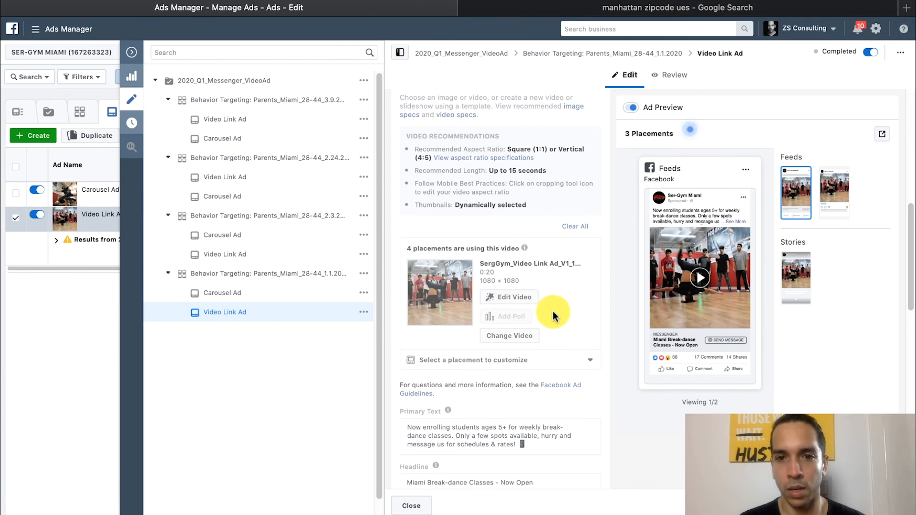
{"action": "scroll", "coordinate": [563, 371], "scroll_direction": "down", "scroll_amount": 2}
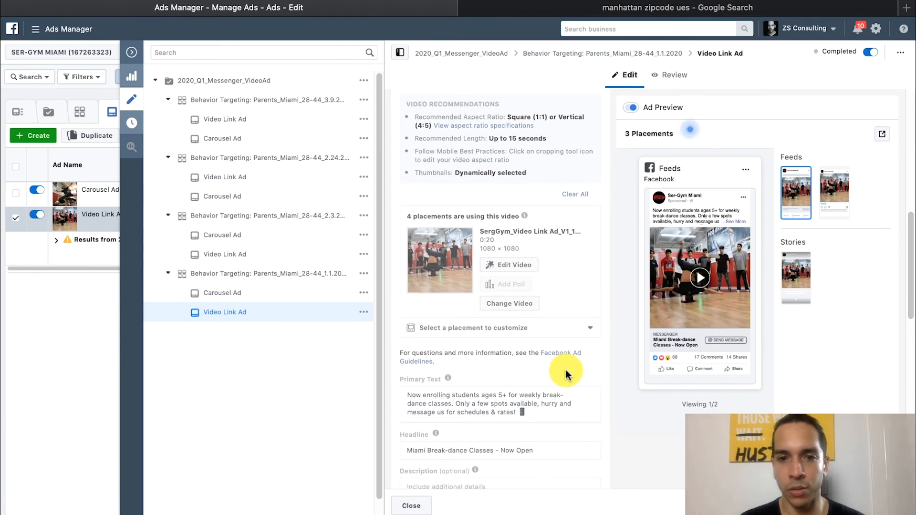
{"action": "scroll", "coordinate": [566, 373], "scroll_direction": "down", "scroll_amount": 5}
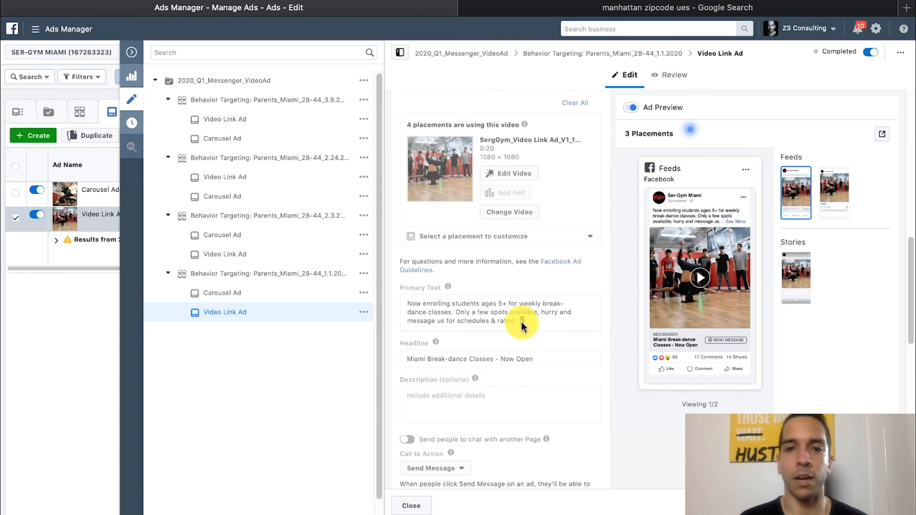
{"action": "scroll", "coordinate": [520, 322], "scroll_direction": "down", "scroll_amount": 1}
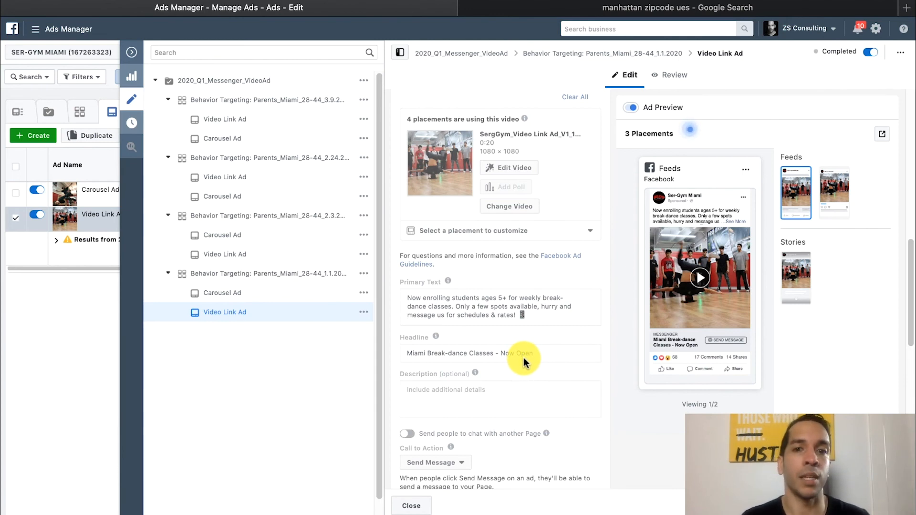
{"action": "scroll", "coordinate": [523, 357], "scroll_direction": "down", "scroll_amount": 2}
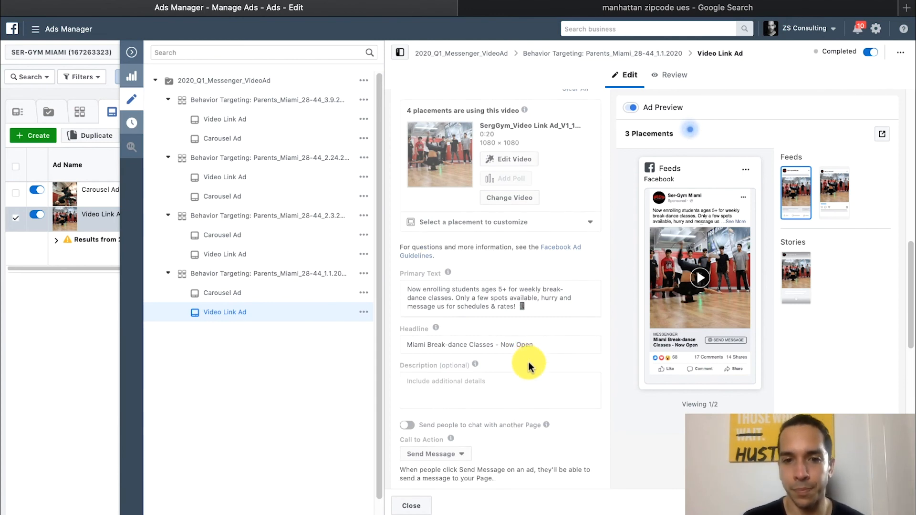
{"action": "scroll", "coordinate": [529, 366], "scroll_direction": "down", "scroll_amount": 4}
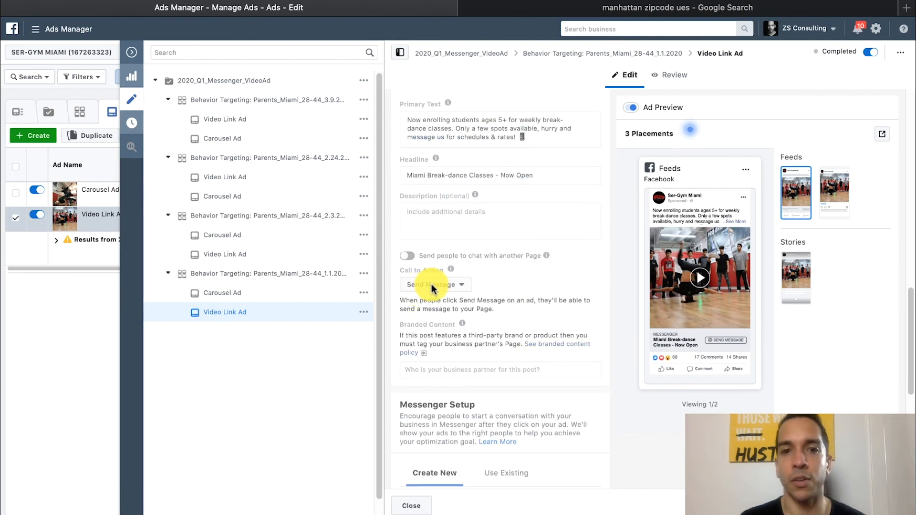
{"action": "scroll", "coordinate": [440, 292], "scroll_direction": "down", "scroll_amount": 10}
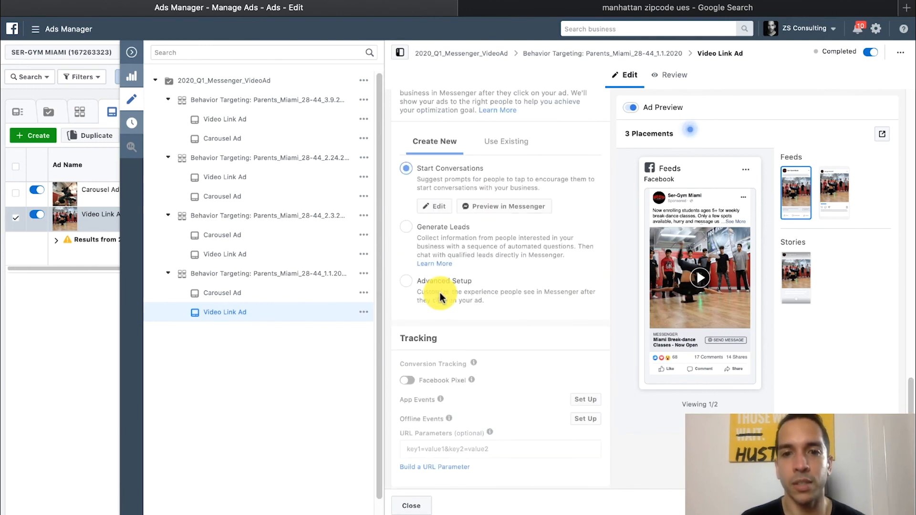
{"action": "scroll", "coordinate": [541, 333], "scroll_direction": "up", "scroll_amount": 1}
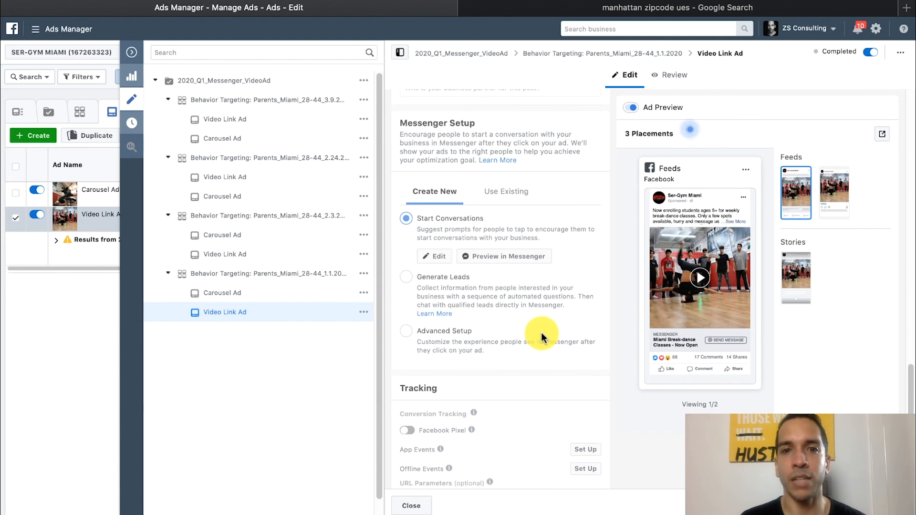